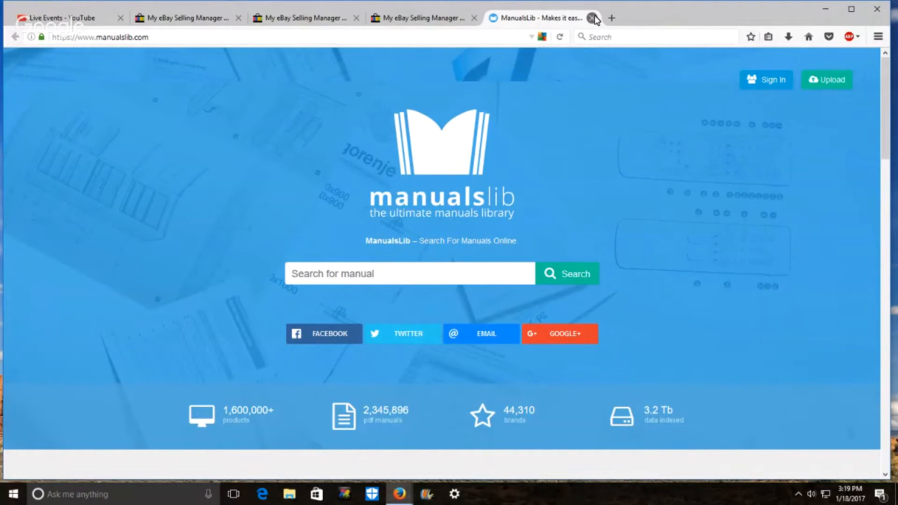
# Close the ManualsLib page and search eBay for "Toshiba m-635".
pyautogui.click(594, 17)
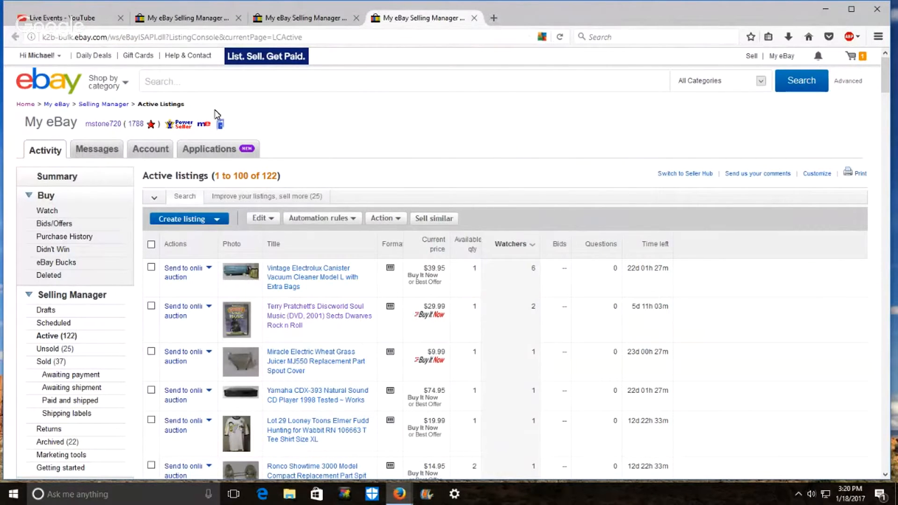
pyautogui.click(316, 79)
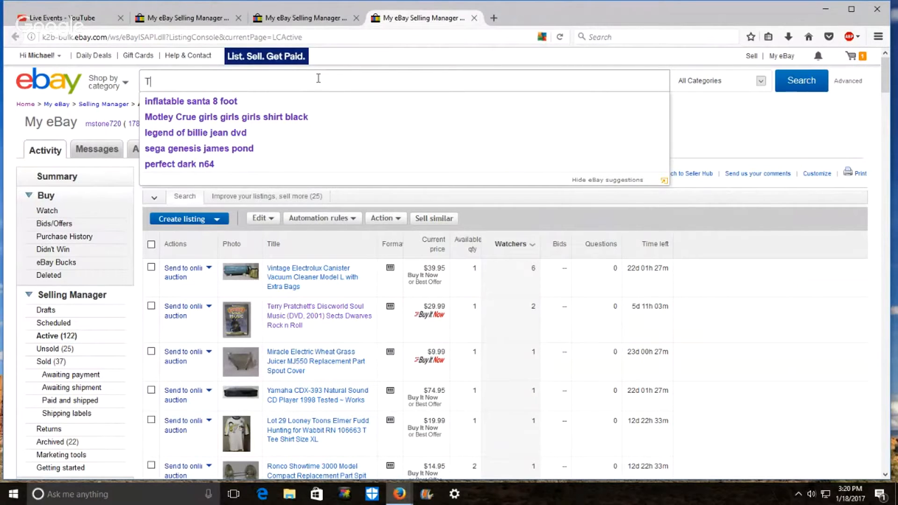
pyautogui.write('os')
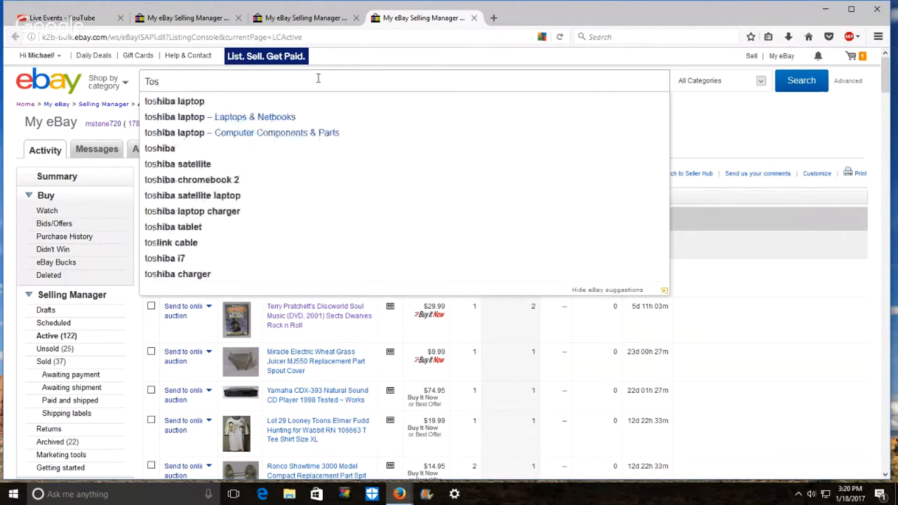
pyautogui.write('hiba')
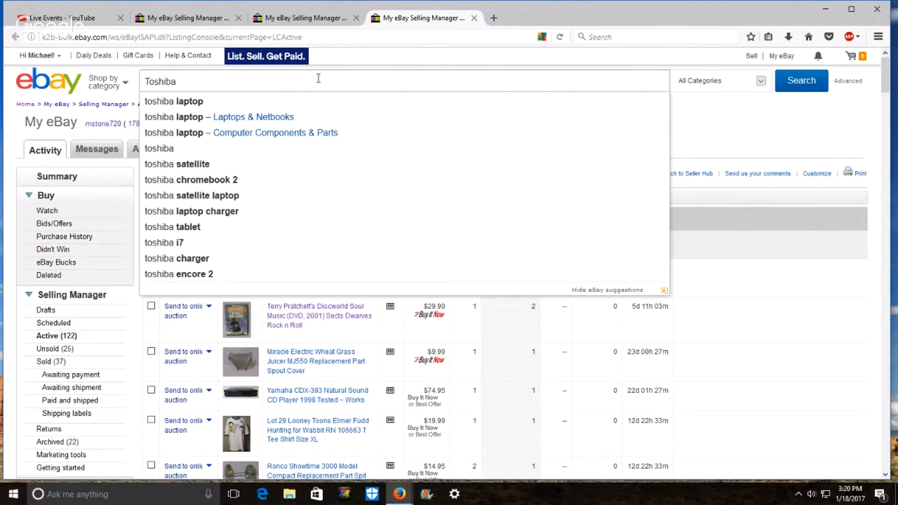
pyautogui.write('-')
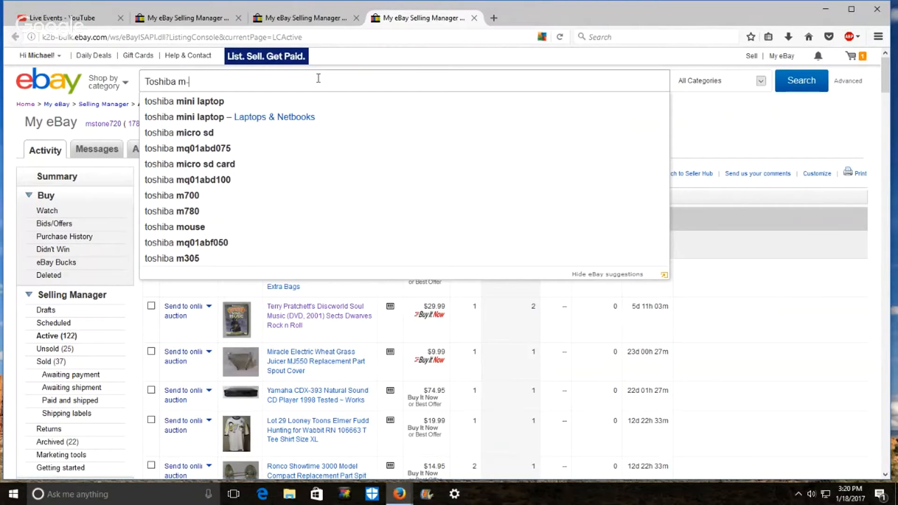
pyautogui.write('635')
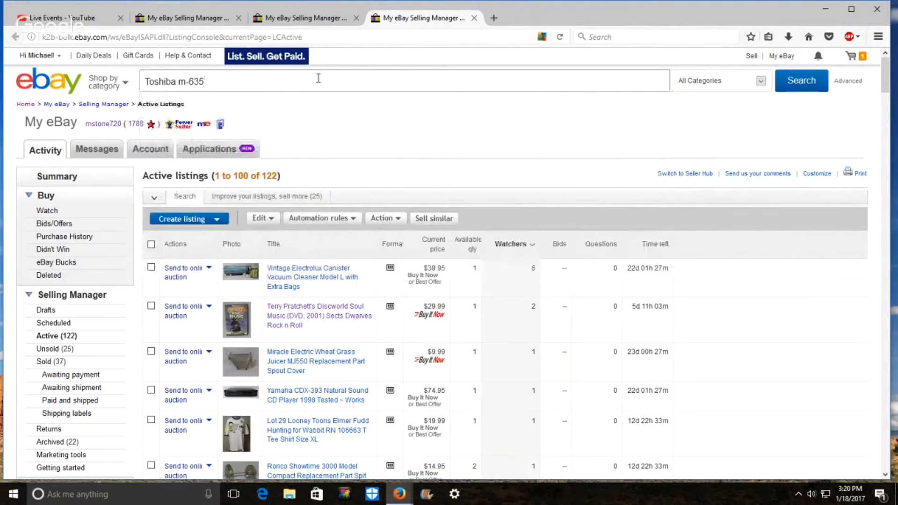
pyautogui.press('Return')
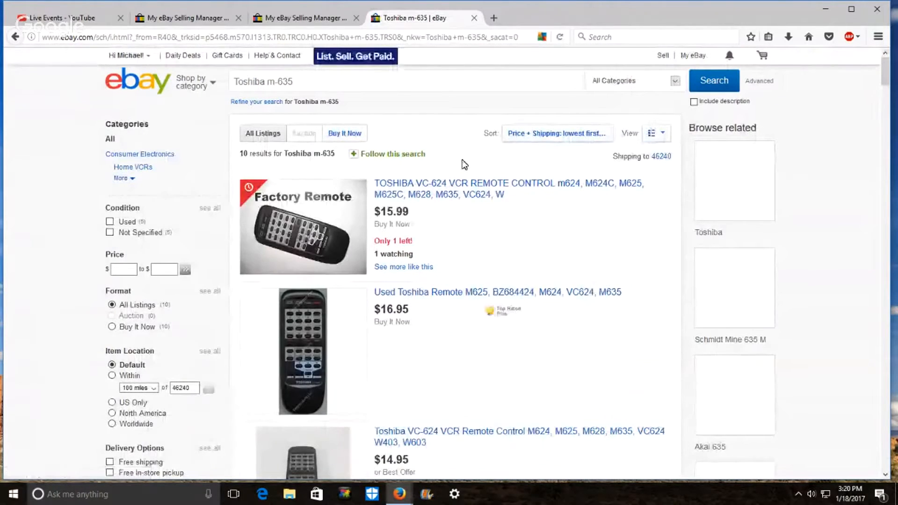
# Examine the active Toshiba M-635 listings, comparing the asking prices of remotes and VCRs.
pyautogui.click(573, 135)
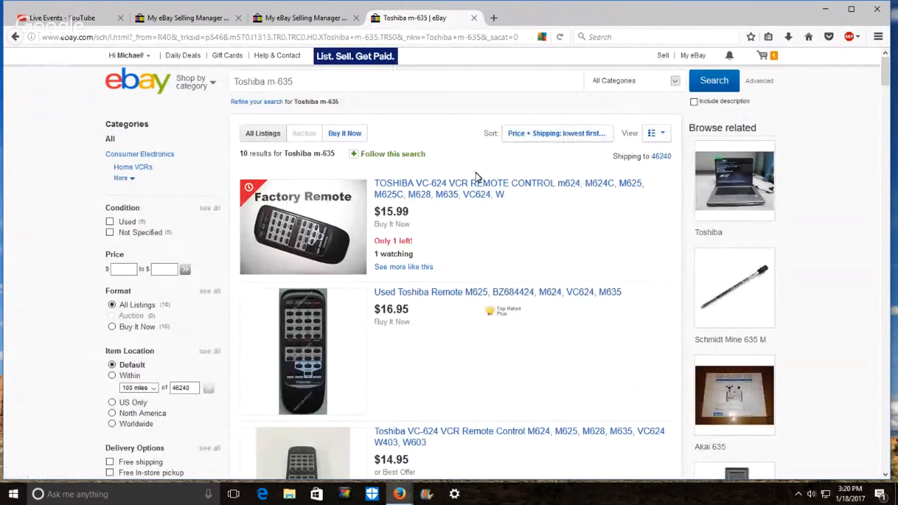
pyautogui.scroll(-8, 476, 178)
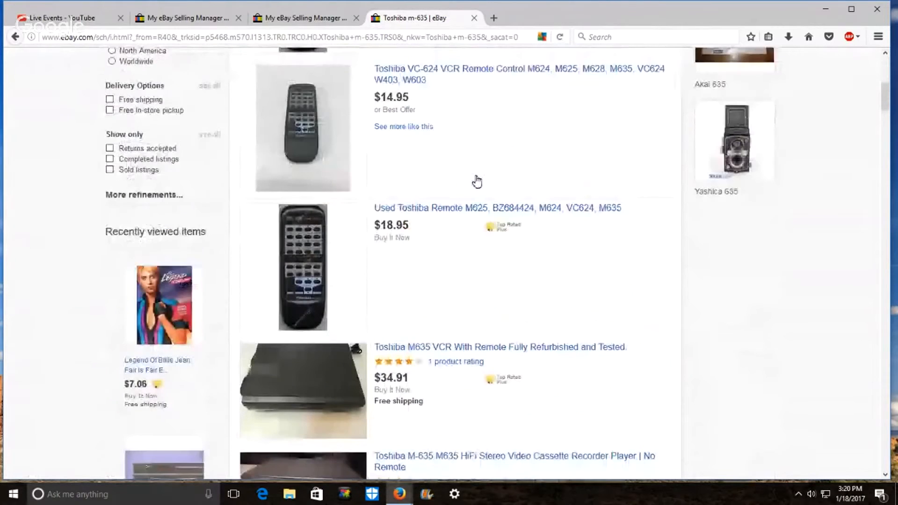
pyautogui.scroll(1, 477, 182)
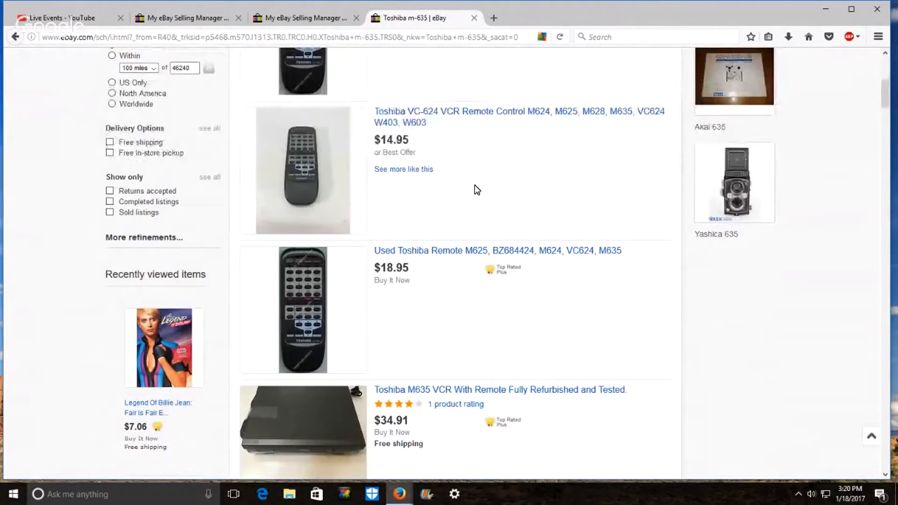
pyautogui.scroll(4, 477, 190)
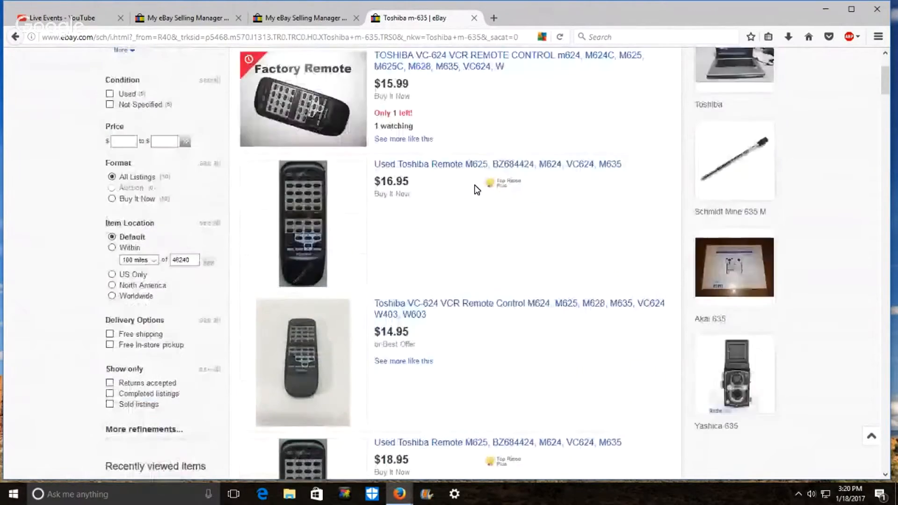
pyautogui.scroll(2, 477, 190)
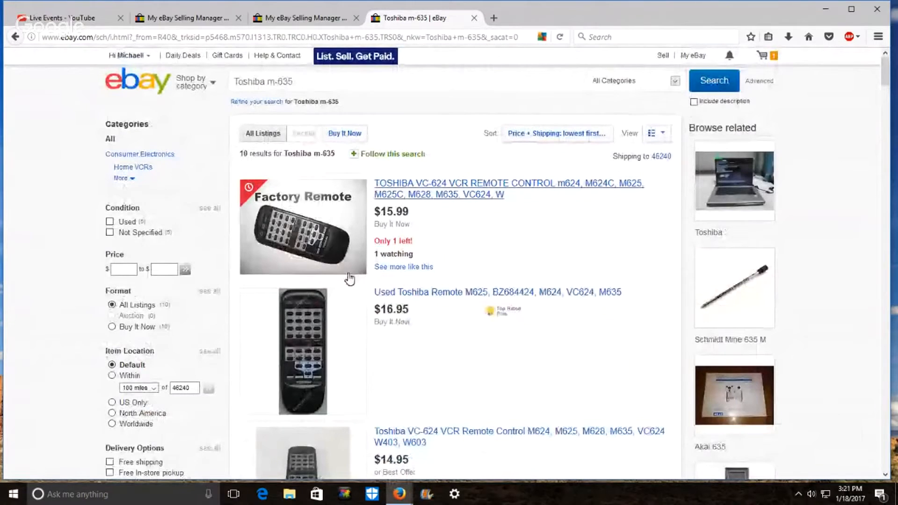
pyautogui.scroll(-7, 520, 250)
pyautogui.scroll(-5, 521, 254)
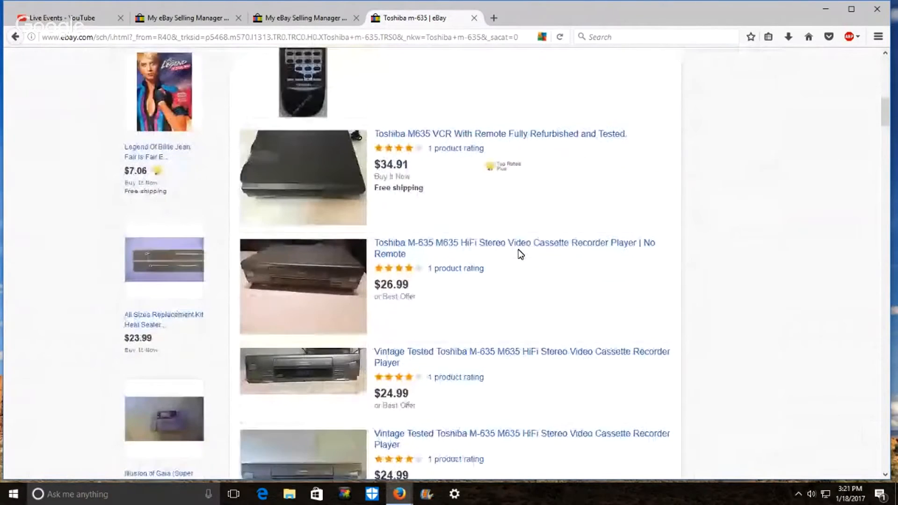
pyautogui.scroll(-6, 518, 259)
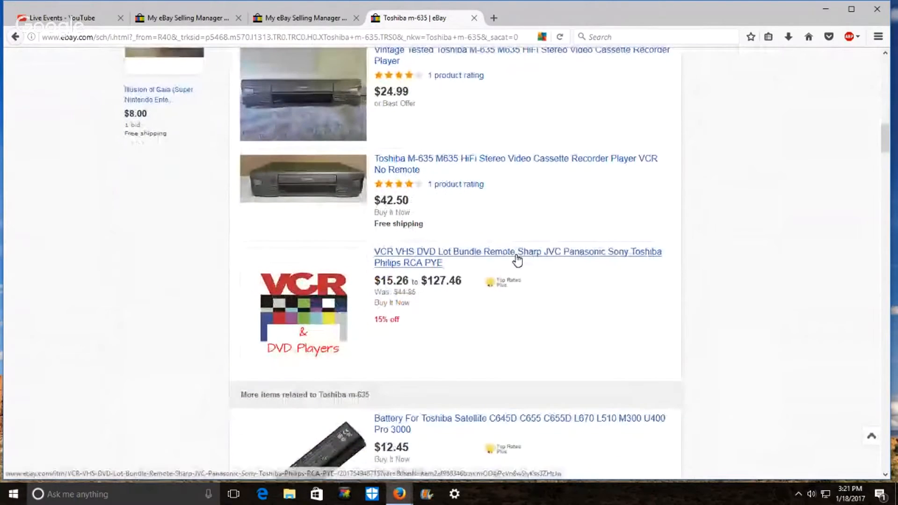
pyautogui.scroll(5, 516, 256)
pyautogui.scroll(6, 518, 259)
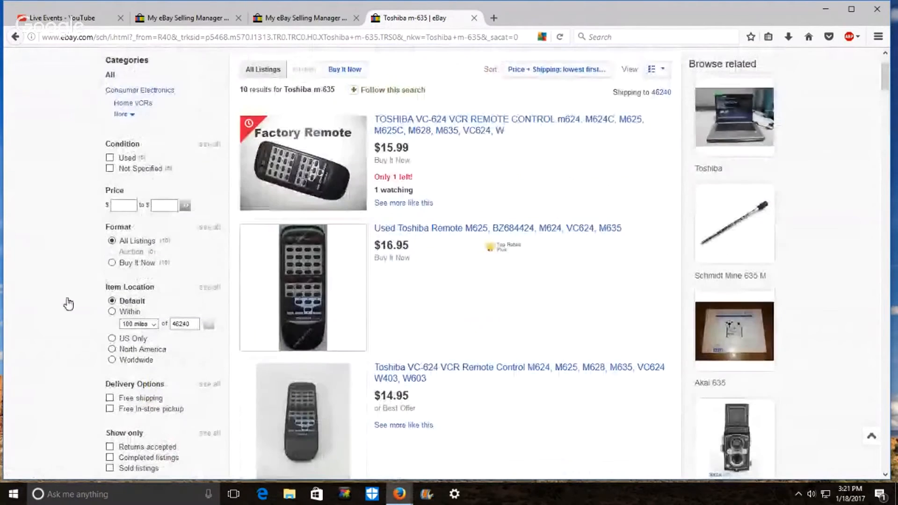
# Limit the Toshiba m-635 results to completed listings.
pyautogui.scroll(2, 59, 193)
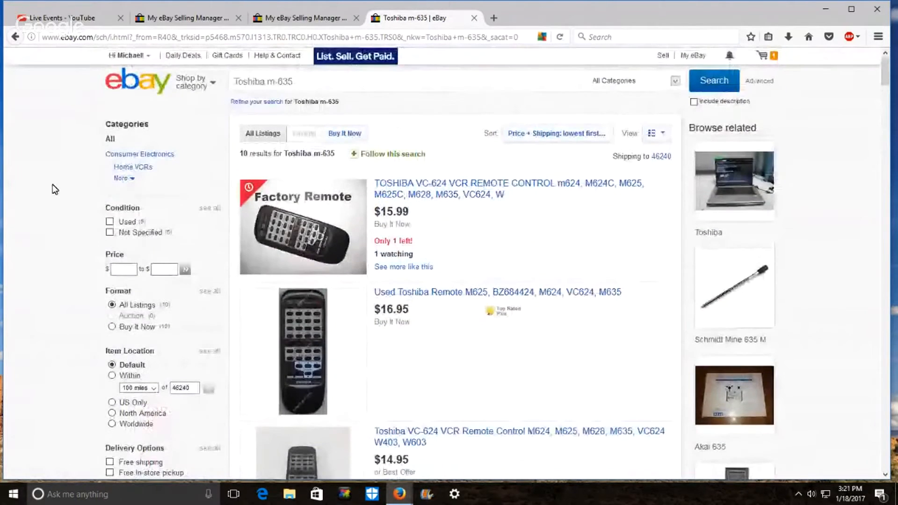
pyautogui.scroll(-6, 54, 189)
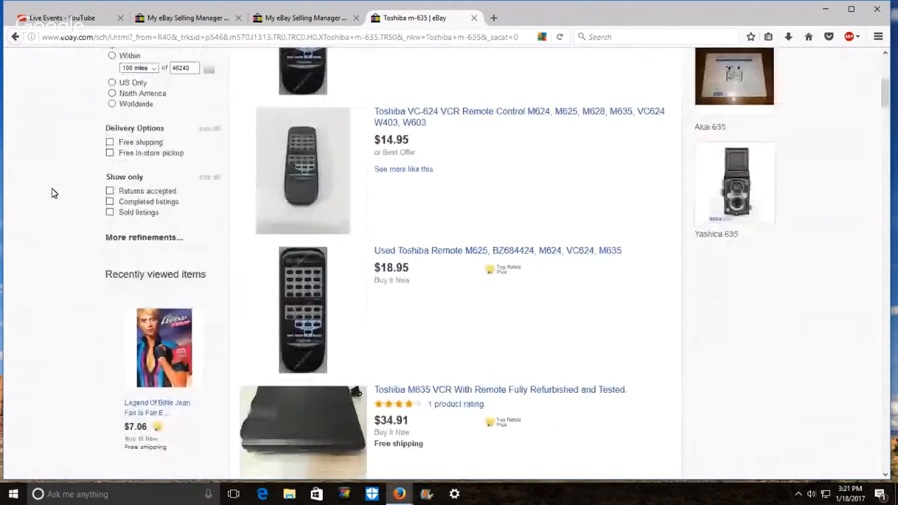
pyautogui.click(110, 202)
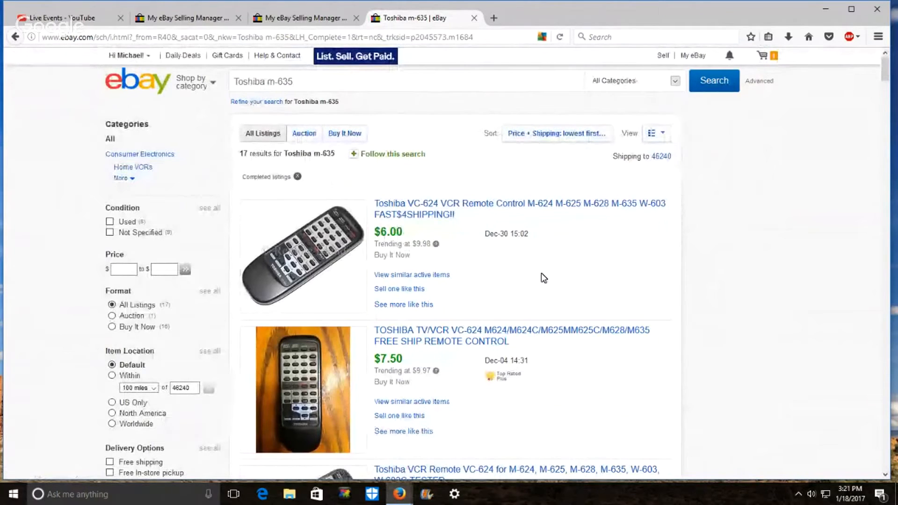
# Examine the completed Toshiba M-635 listings for sold prices, end dates and whether a remote is included.
pyautogui.scroll(-4, 543, 277)
pyautogui.scroll(-4, 543, 277)
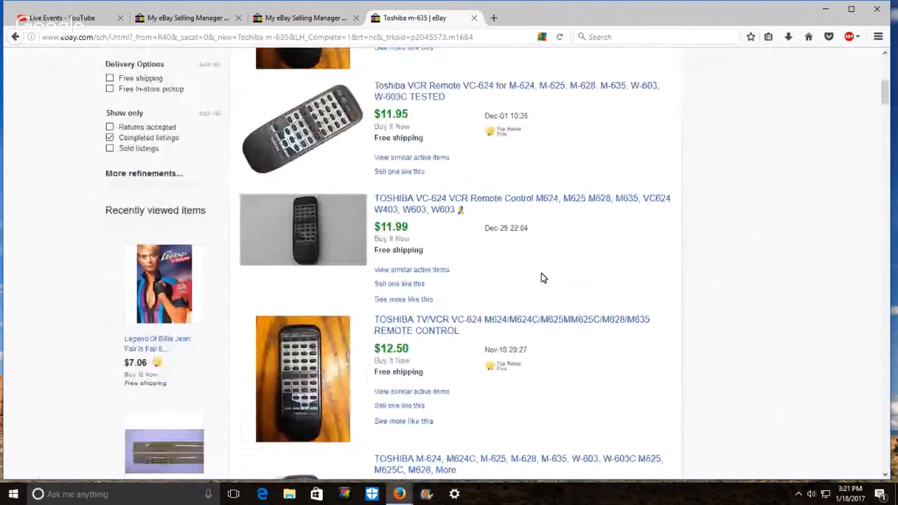
pyautogui.scroll(-6, 543, 277)
pyautogui.scroll(-6, 543, 277)
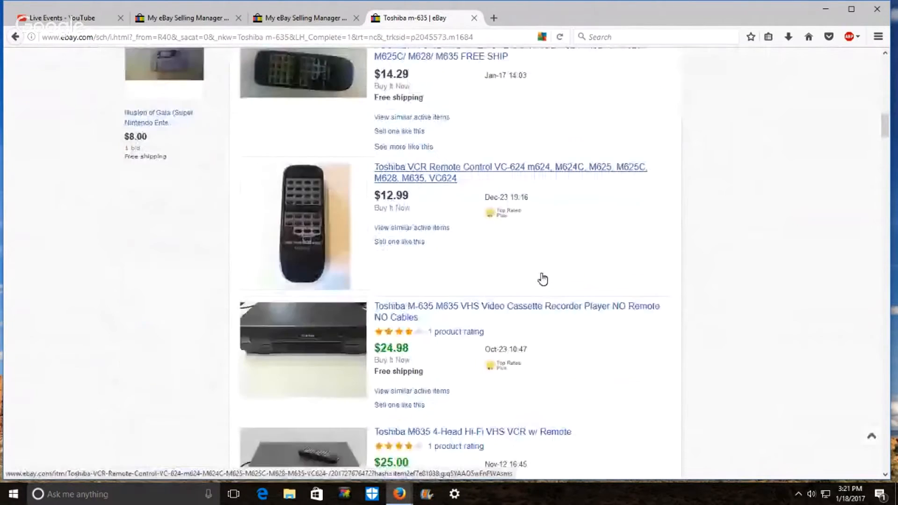
pyautogui.scroll(-5, 554, 235)
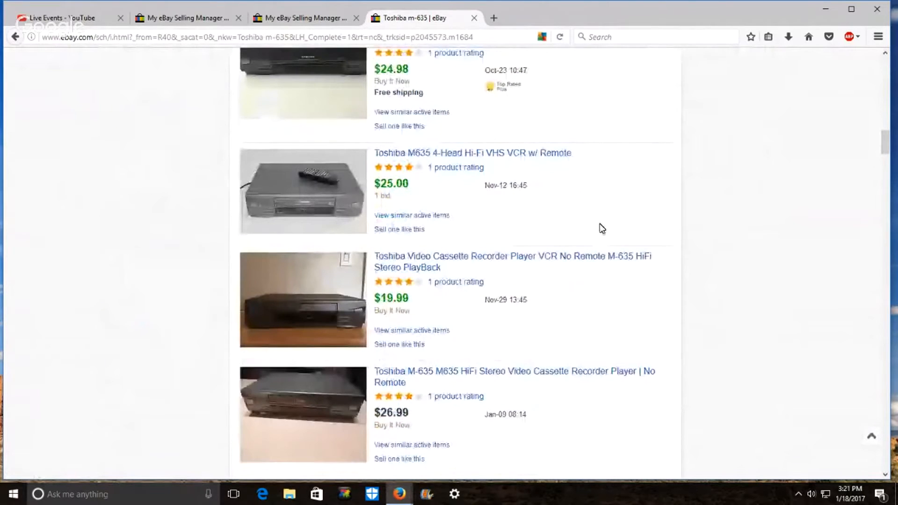
pyautogui.scroll(-2, 600, 227)
pyautogui.scroll(-5, 602, 225)
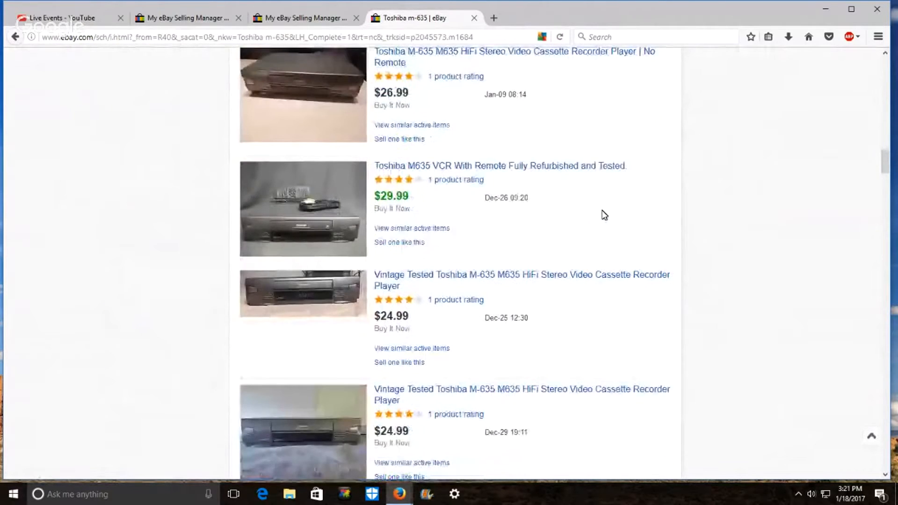
pyautogui.scroll(-5, 603, 215)
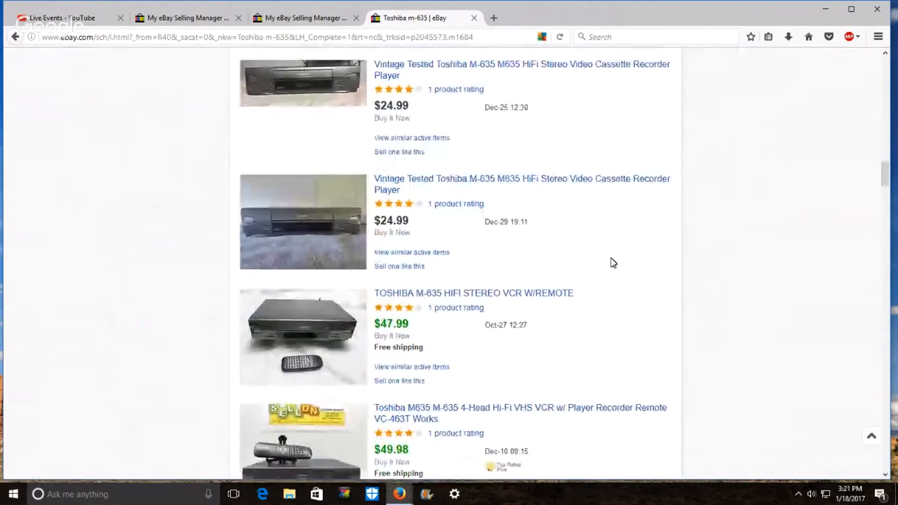
pyautogui.scroll(-3, 613, 263)
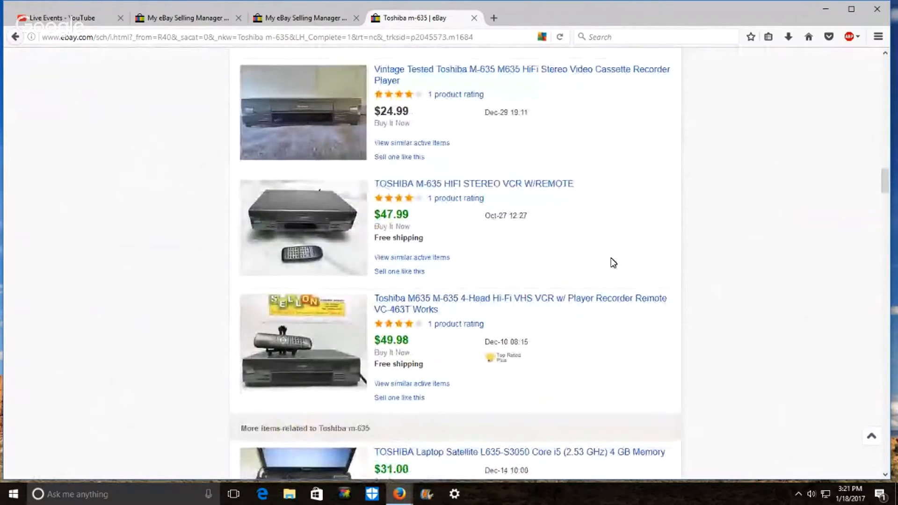
pyautogui.scroll(8, 613, 257)
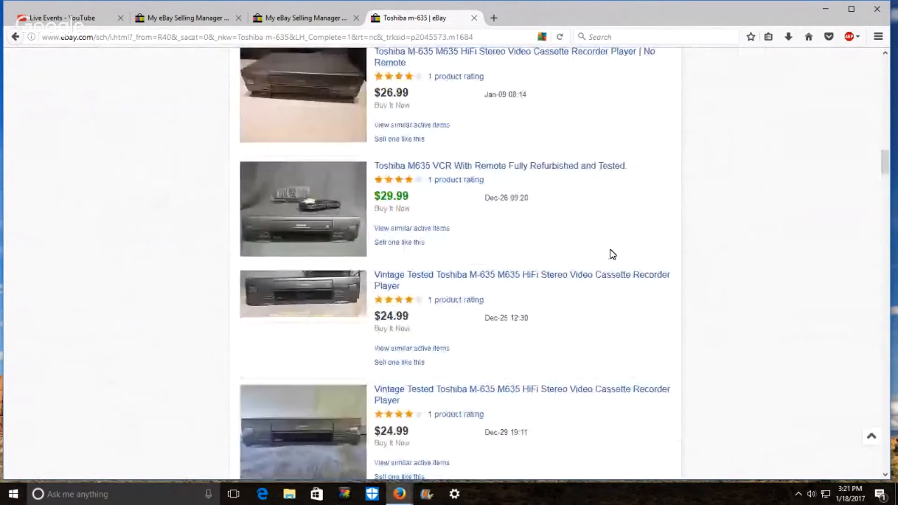
pyautogui.scroll(5, 613, 255)
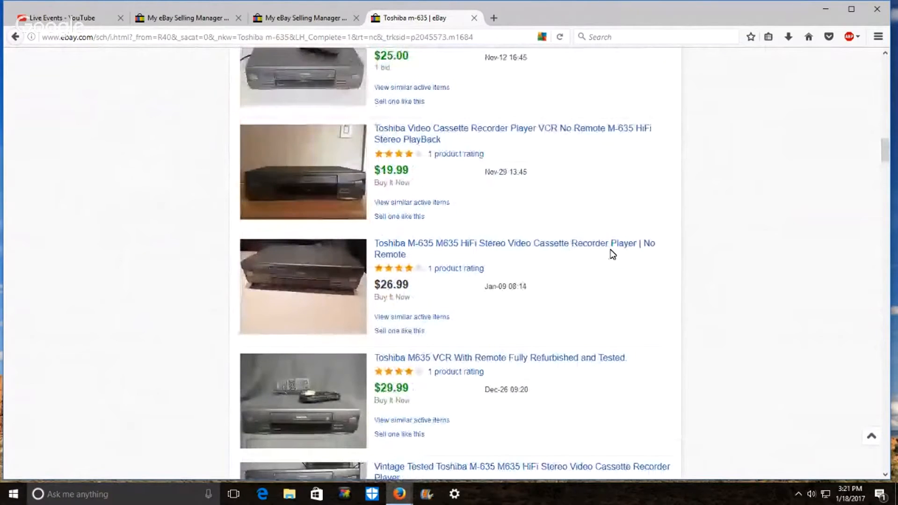
pyautogui.scroll(7, 595, 187)
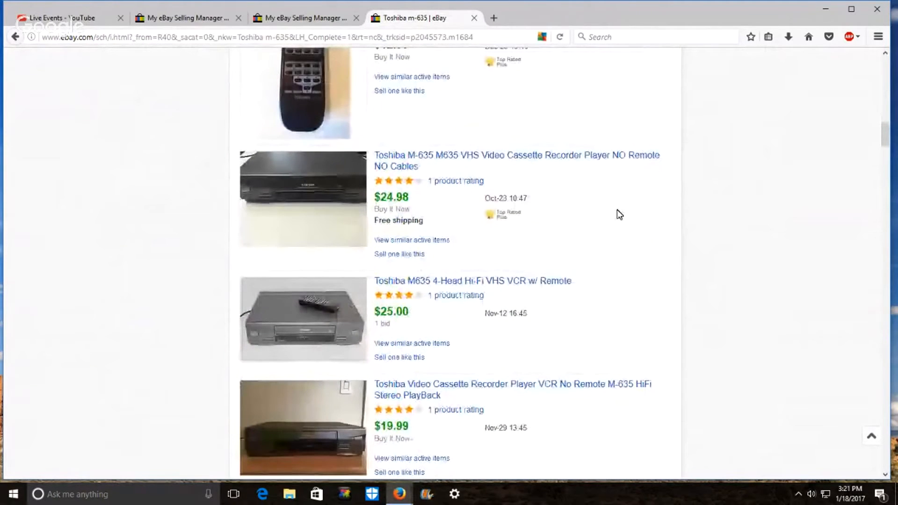
pyautogui.scroll(3, 617, 211)
pyautogui.scroll(9, 613, 225)
pyautogui.scroll(3, 613, 225)
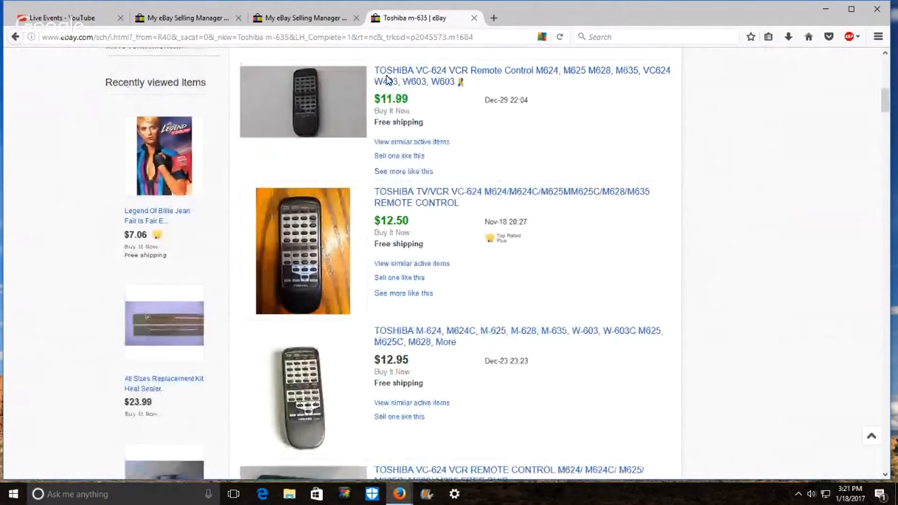
# Move the Toshiba results tab ahead of the last My eBay Selling Manager tab and switch to that Selling Manager page.
pyautogui.moveTo(421, 18); pyautogui.dragTo(307, 19)
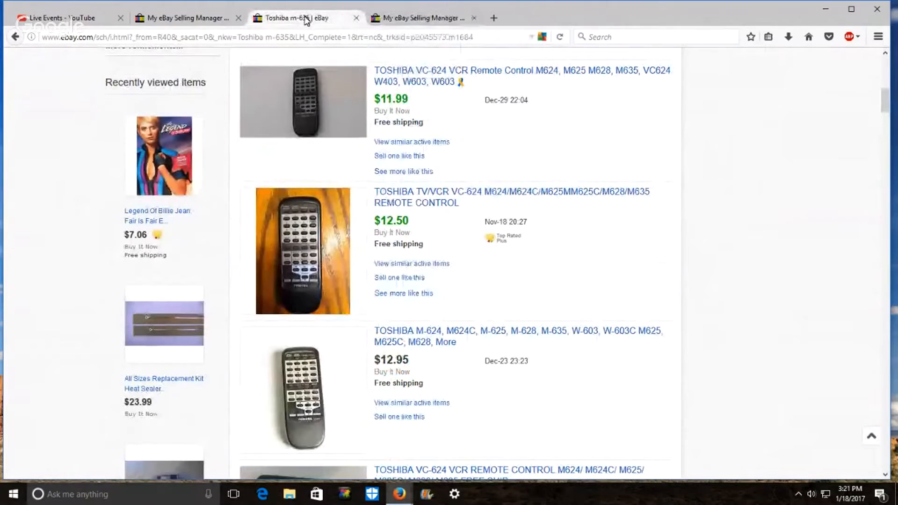
pyautogui.click(416, 18)
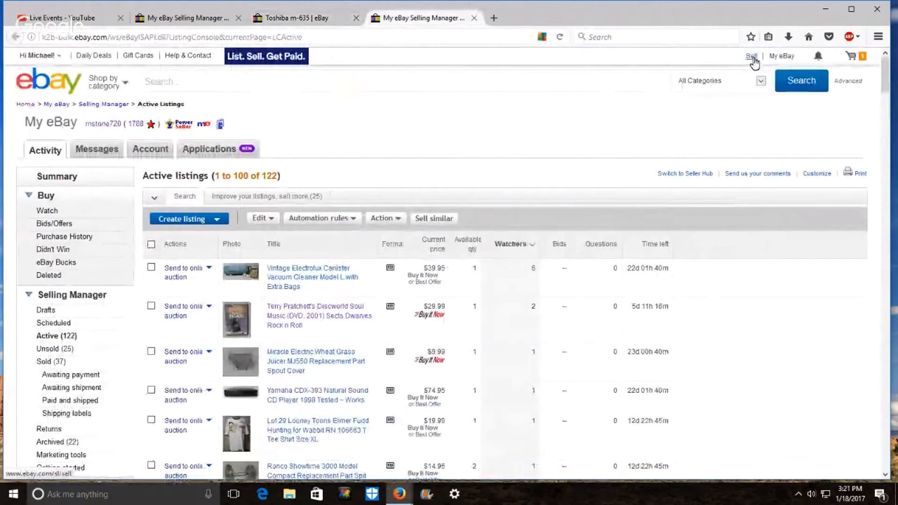
# Open eBay's selling page, sign in to the seller account, and start creating a single listing.
pyautogui.click(753, 56)
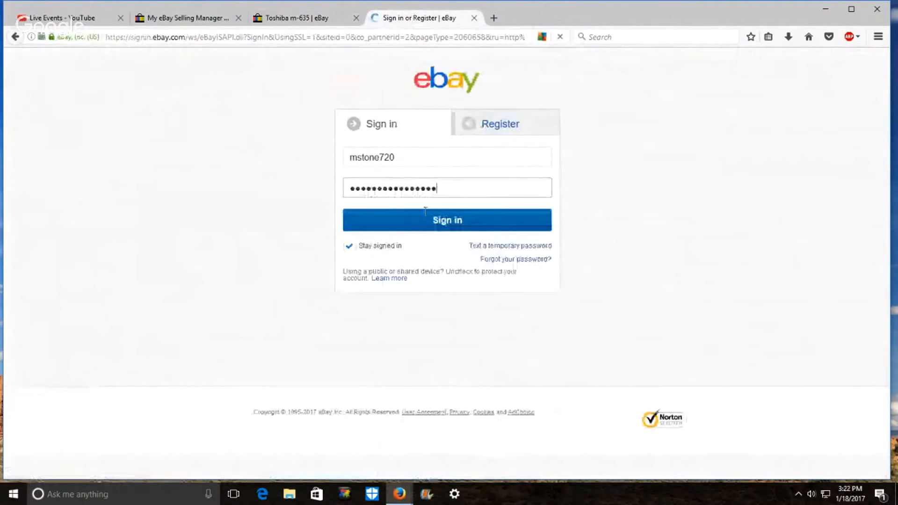
pyautogui.click(409, 226)
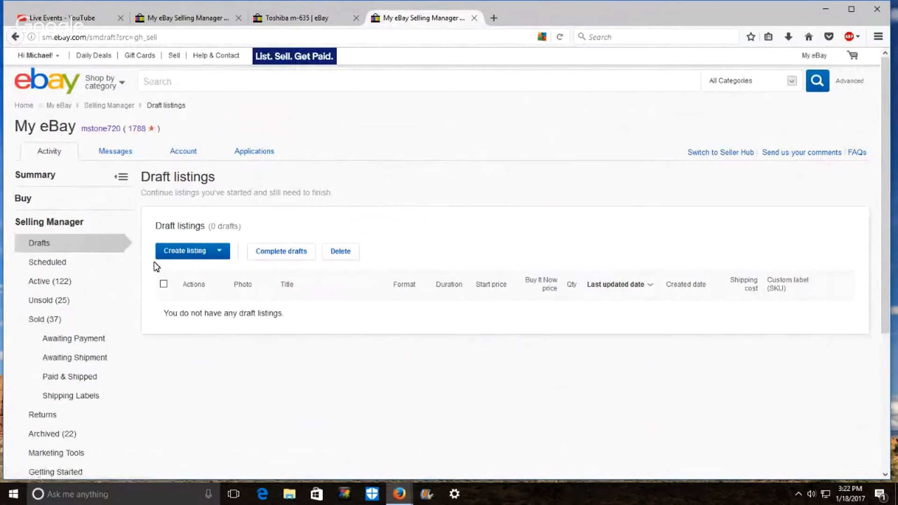
pyautogui.click(186, 255)
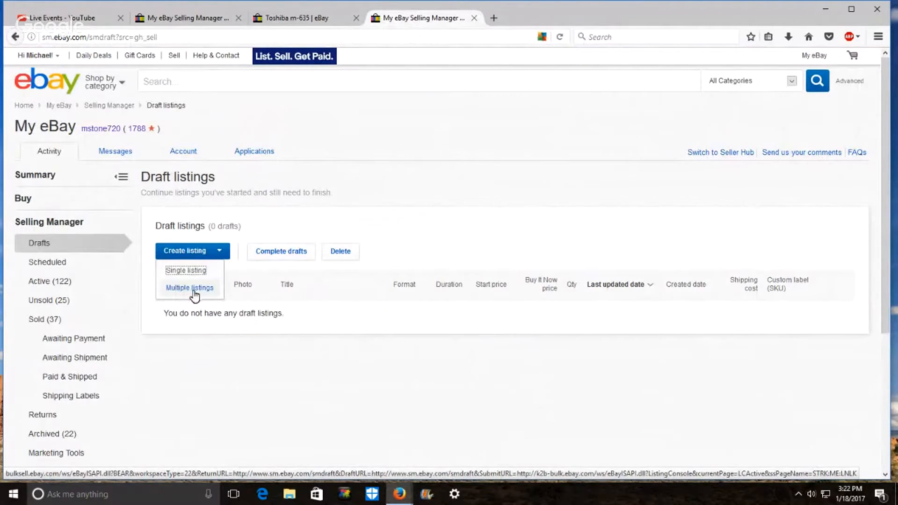
pyautogui.click(183, 275)
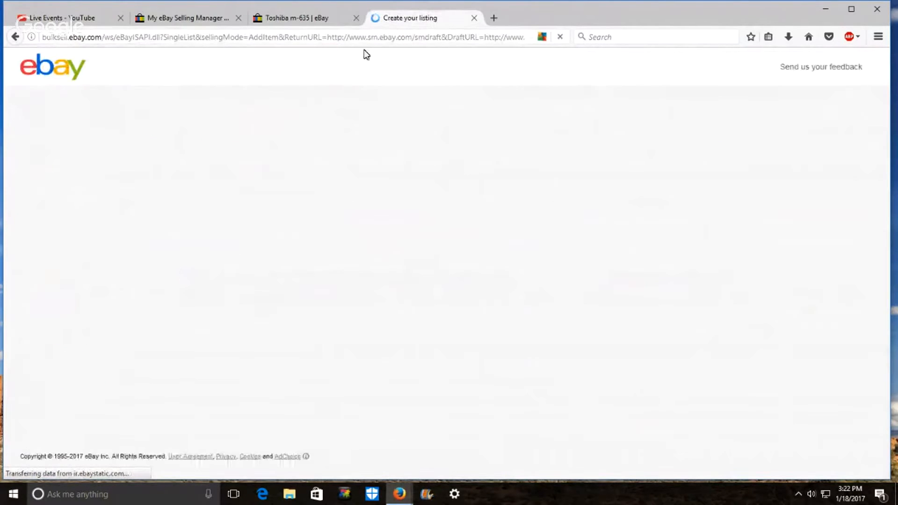
# Start the listing as "Toshiba M-635" in the Vintage Electronics > Vintage Audio & Video > VCRs category.
pyautogui.click(318, 22)
pyautogui.scroll(-10, 505, 287)
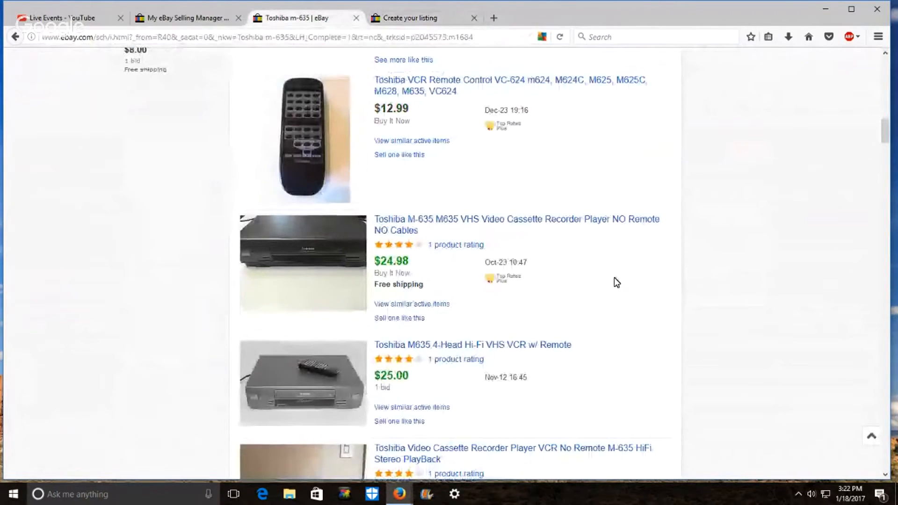
pyautogui.click(426, 19)
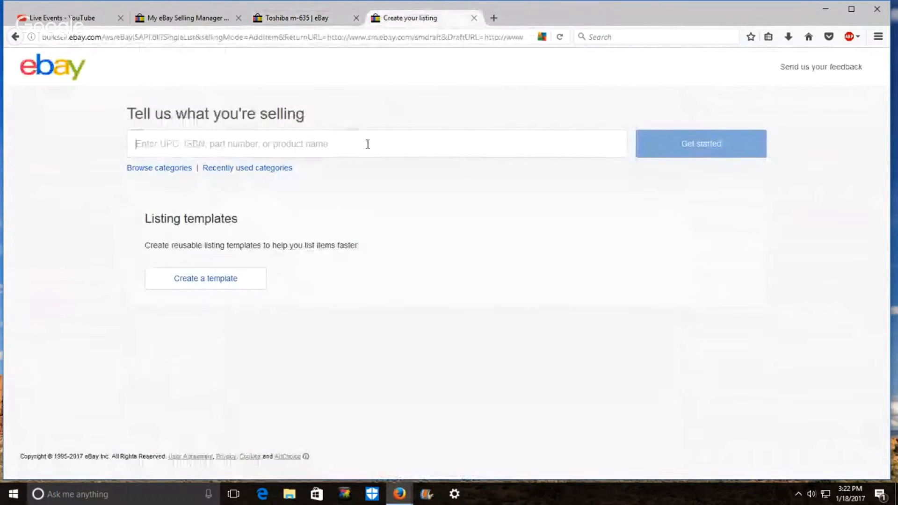
pyautogui.write('Toshib')
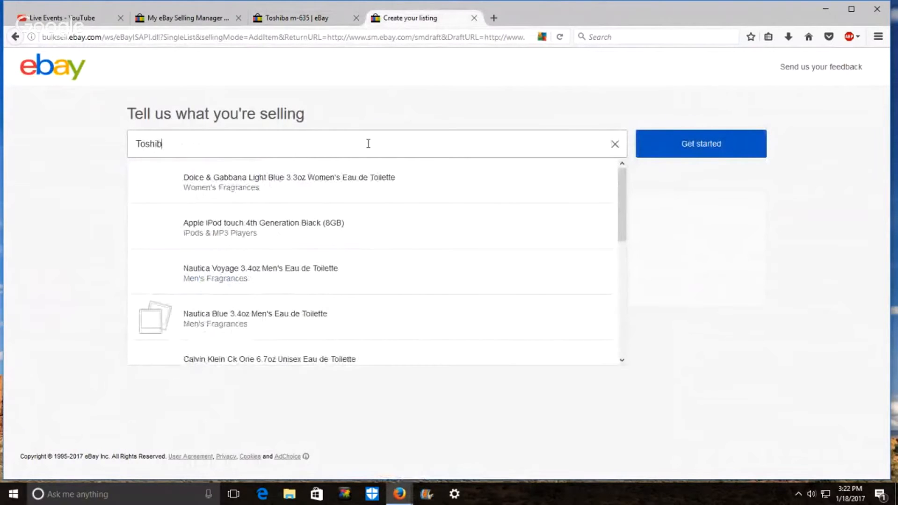
pyautogui.write('a M-')
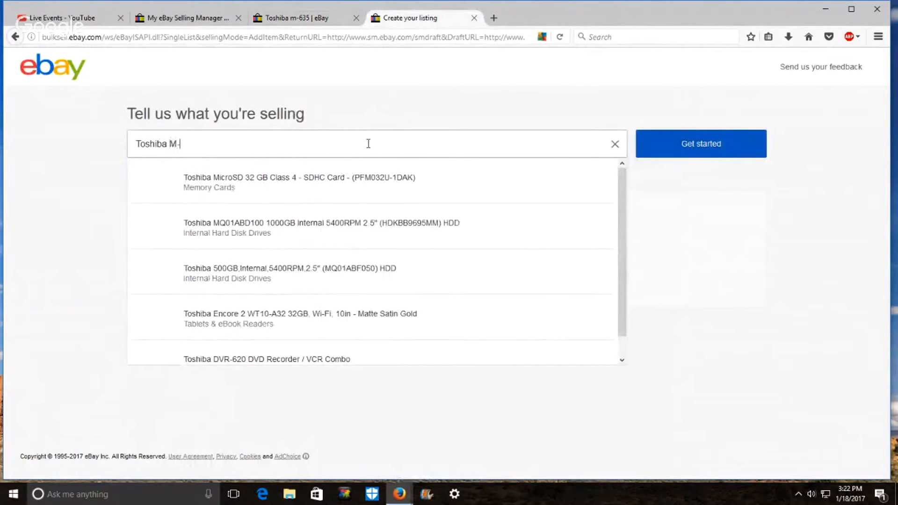
pyautogui.write('635')
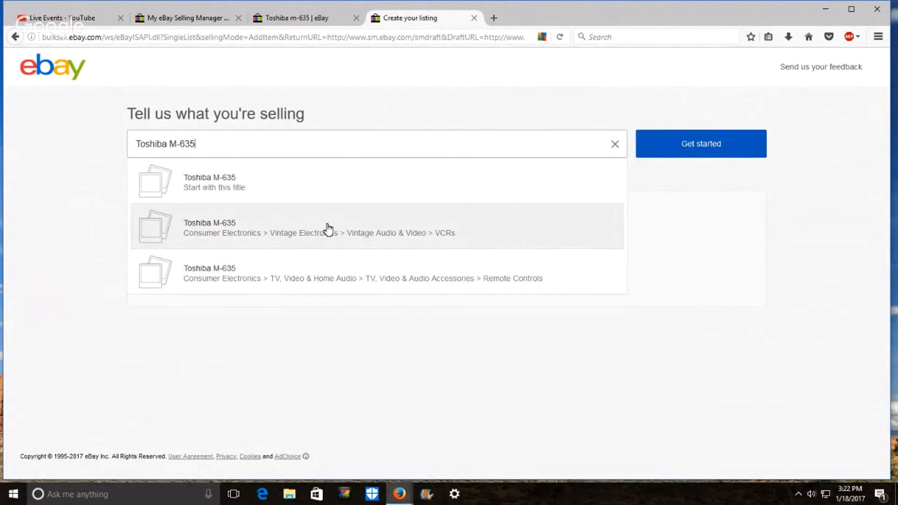
pyautogui.click(328, 228)
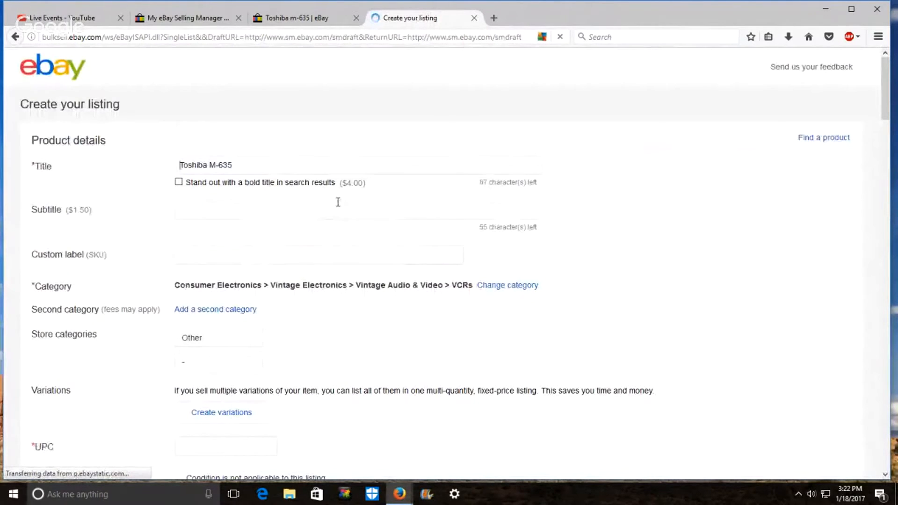
# Complete the title as "Toshiba M-635 VCR 4 Head Hi-Fi Stereo Player Recorder ~ No Remote", consulting the completed Toshiba listings for wording.
pyautogui.click(370, 164)
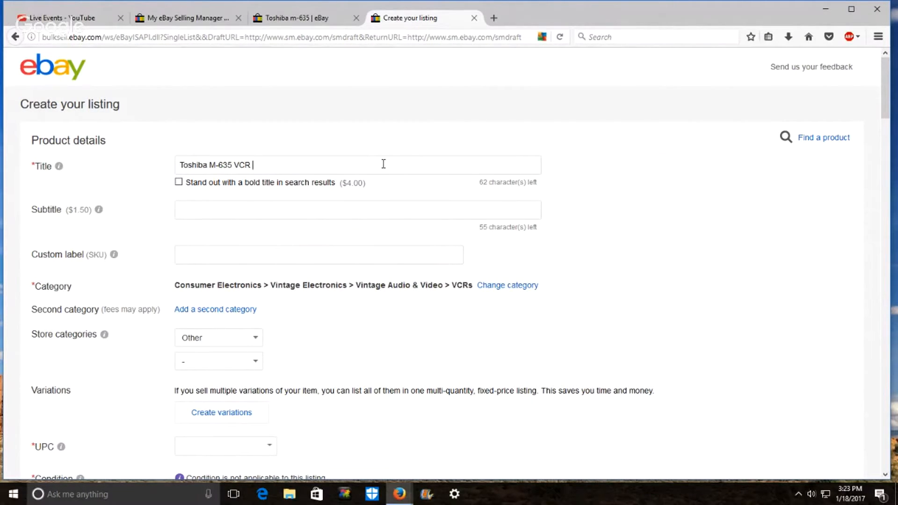
pyautogui.write('4 Head Hi-Fi Stereo')
pyautogui.click(291, 23)
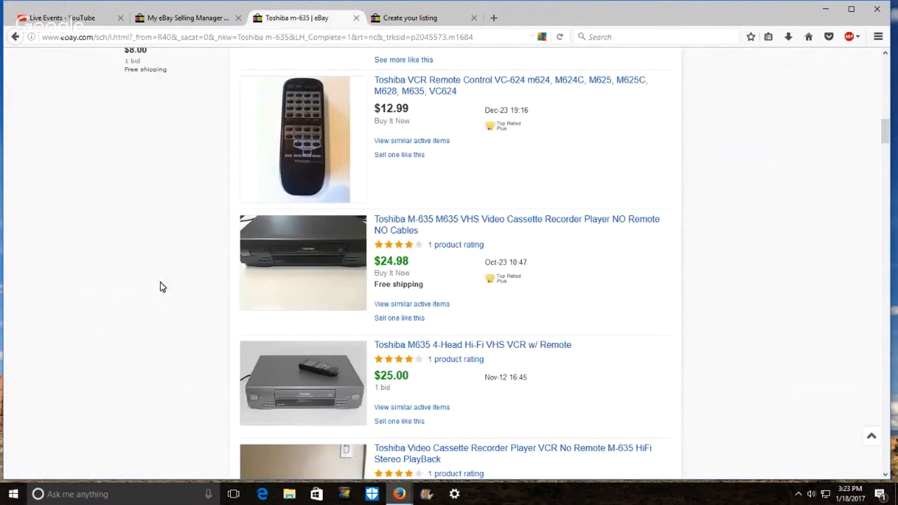
pyautogui.scroll(-3, 423, 252)
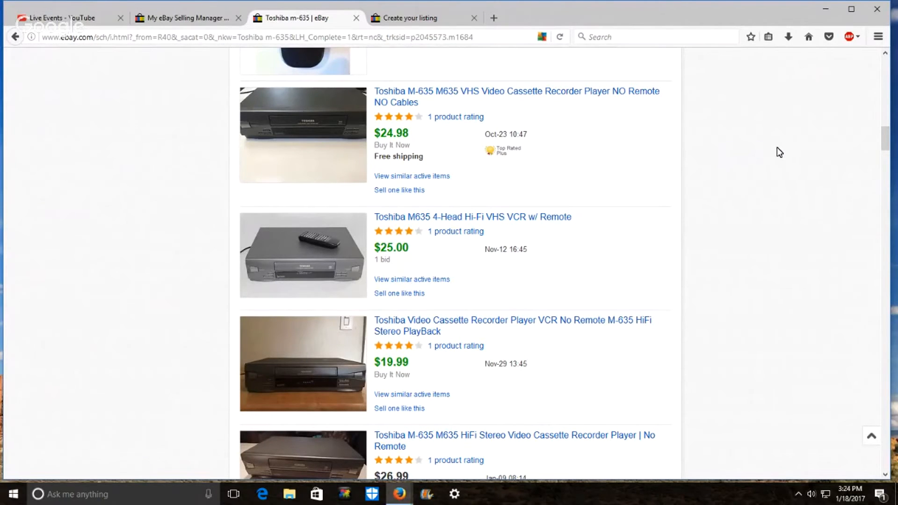
pyautogui.scroll(-4, 778, 158)
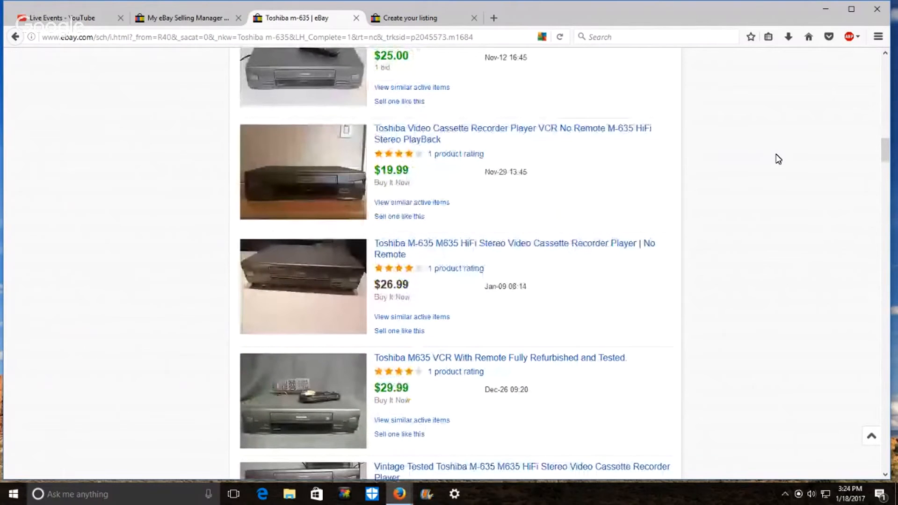
pyautogui.click(424, 21)
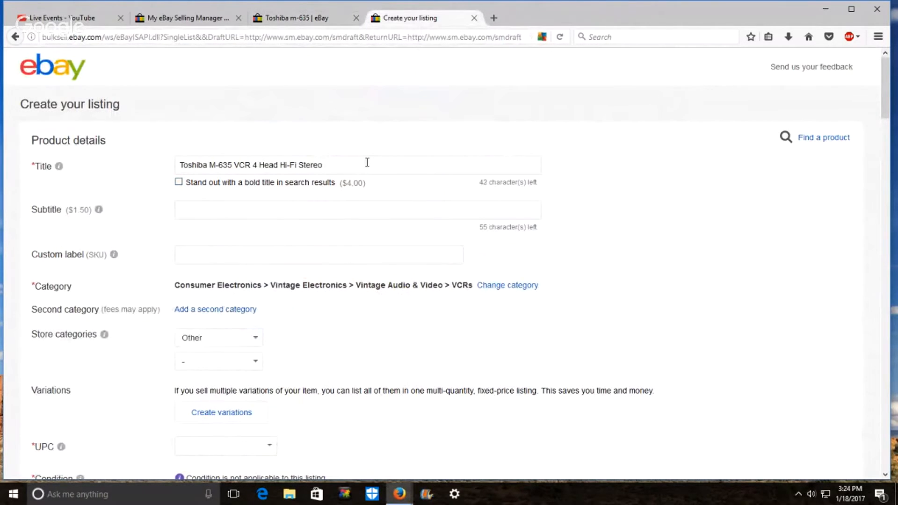
pyautogui.write('Player Recorder ~ No Remote')
pyautogui.write('~')
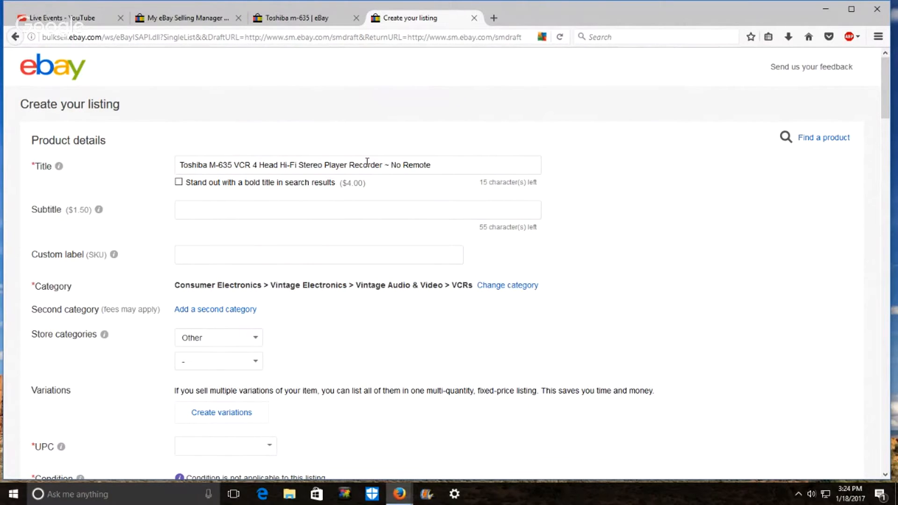
pyautogui.press('End')
# Set the first store category to Electronics and the UPC to Does not apply.
pyautogui.click(256, 338)
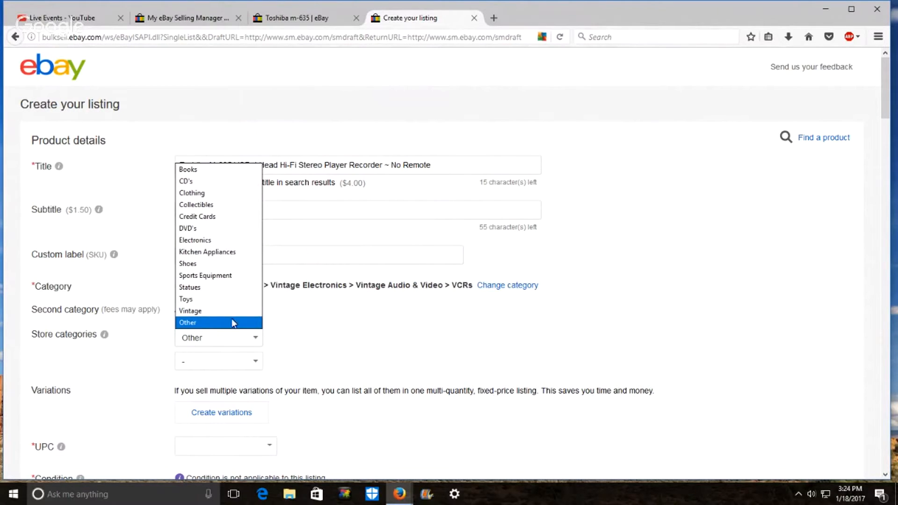
pyautogui.click(223, 240)
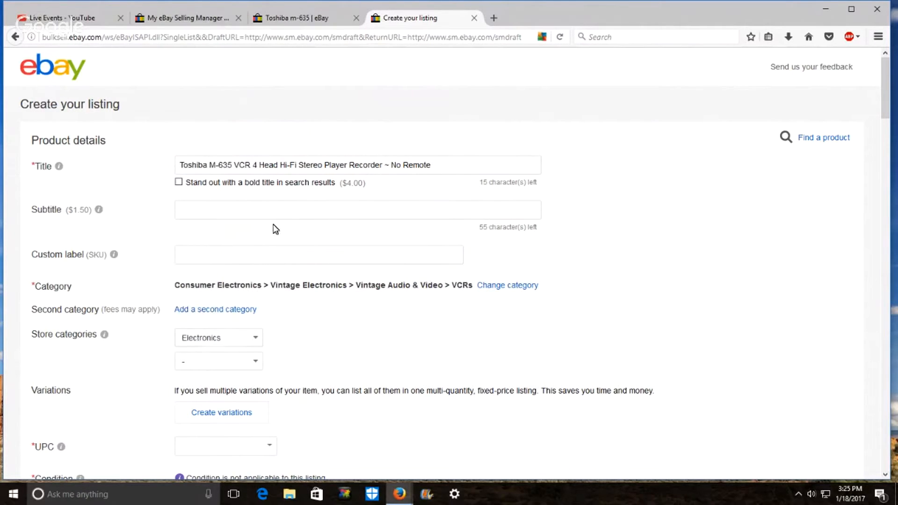
pyautogui.scroll(-4, 699, 262)
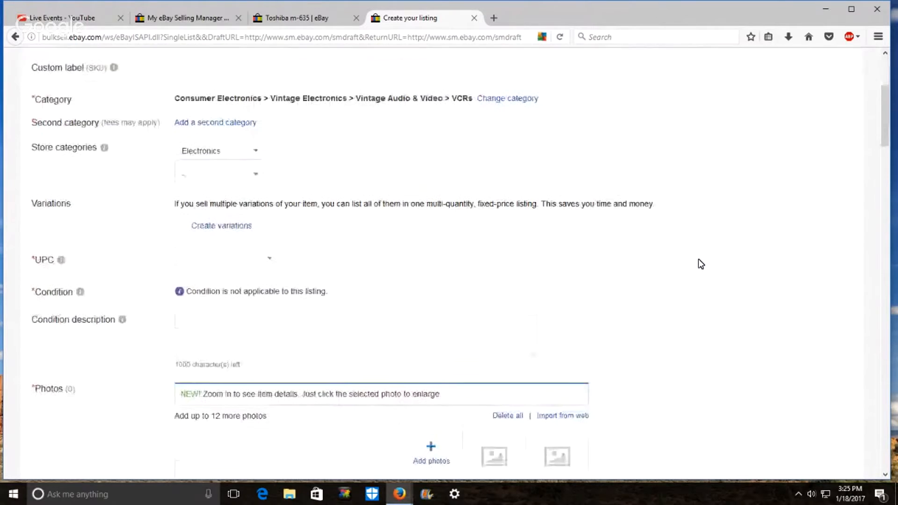
pyautogui.click(270, 256)
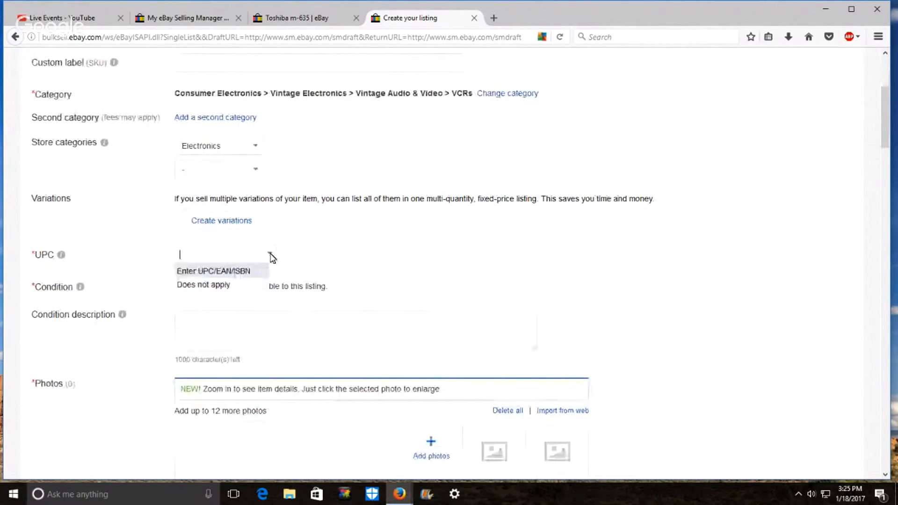
pyautogui.click(216, 285)
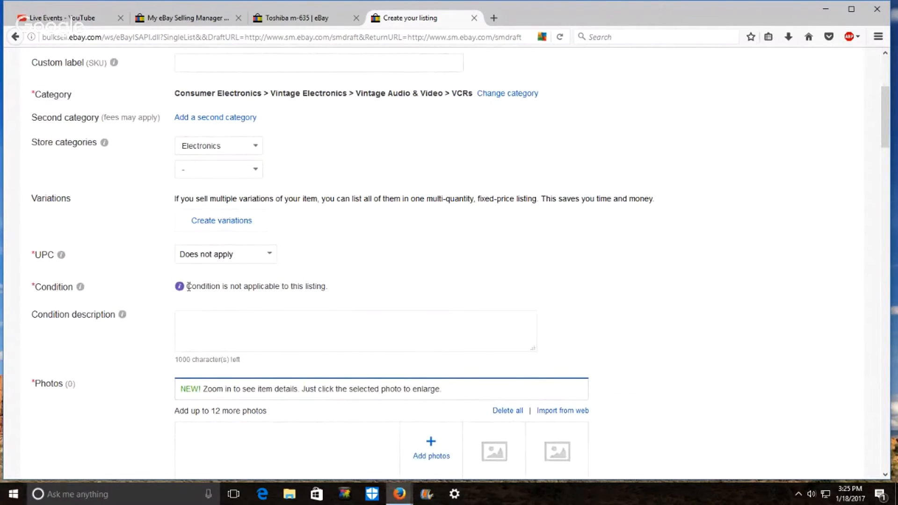
pyautogui.moveTo(187, 286); pyautogui.dragTo(348, 288)
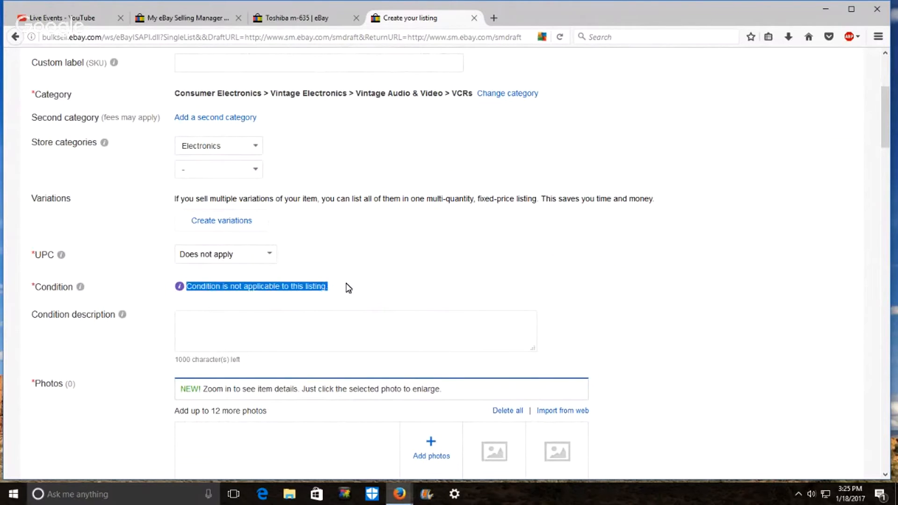
pyautogui.click(348, 288)
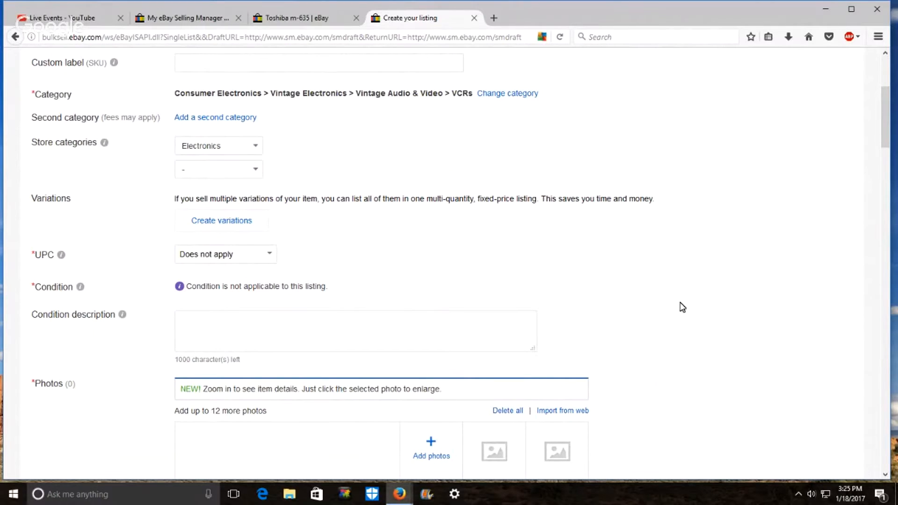
# Add the six VCR photos IMG_1801 through IMG_1806 from the 1980-01-01 pictures folder to the listing.
pyautogui.scroll(-4, 683, 307)
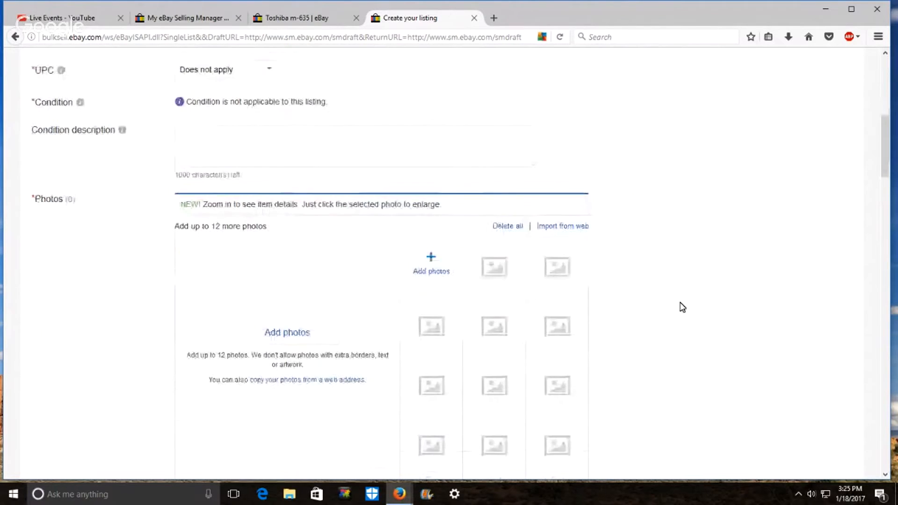
pyautogui.click(435, 256)
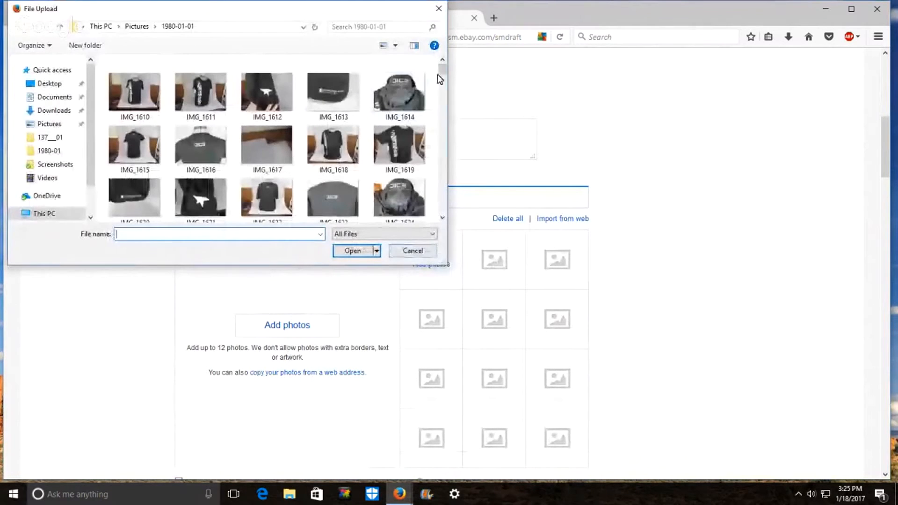
pyautogui.moveTo(443, 69); pyautogui.dragTo(442, 78)
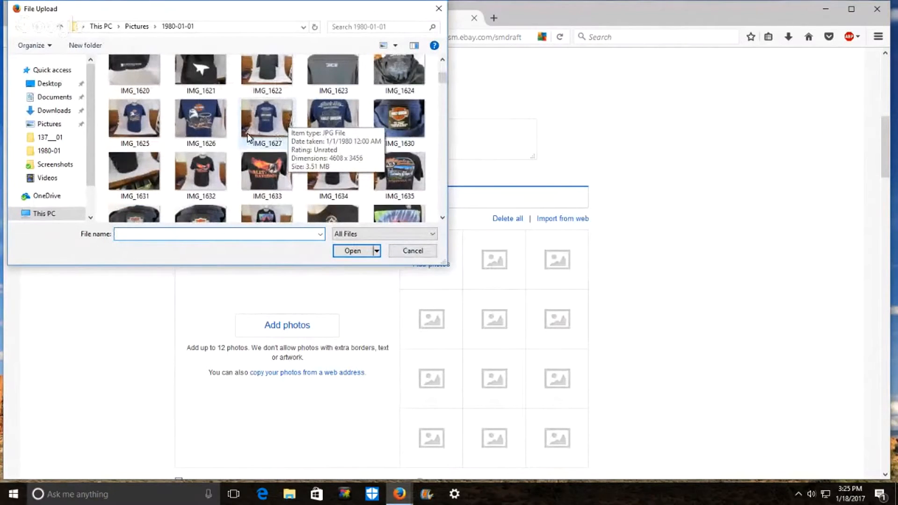
pyautogui.moveTo(442, 77); pyautogui.dragTo(435, 214)
pyautogui.click(332, 131)
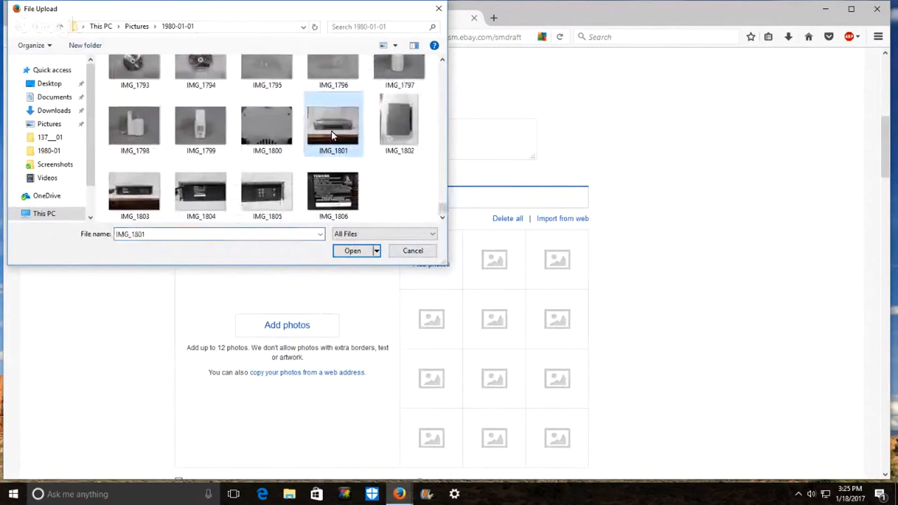
pyautogui.keyDown('shift'); pyautogui.click(331, 192); pyautogui.keyUp('shift')
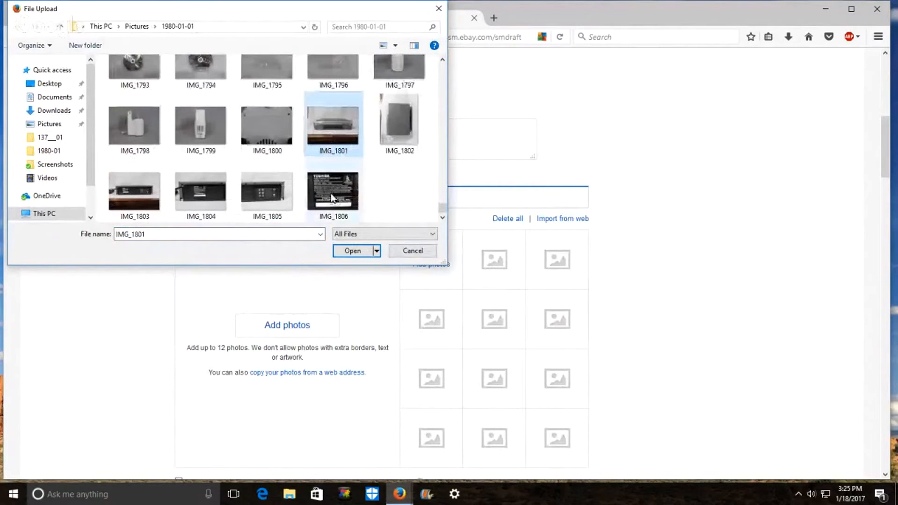
pyautogui.click(353, 251)
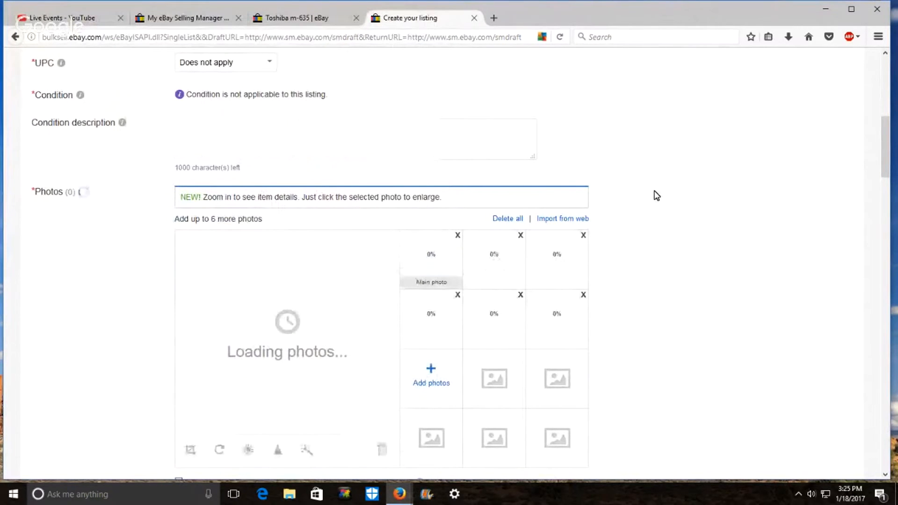
# Copy the full listing title from the product details.
pyautogui.scroll(6, 655, 195)
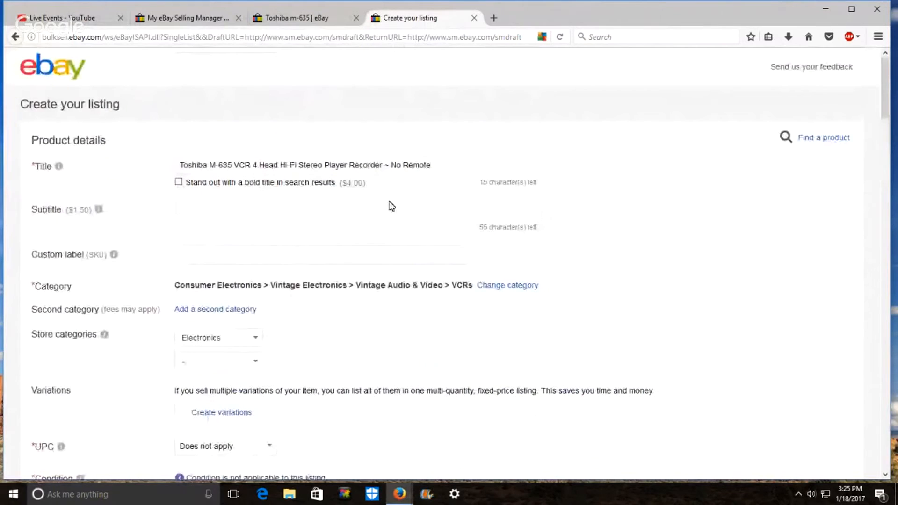
pyautogui.doubleClick(311, 165)
pyautogui.tripleClick(310, 165)
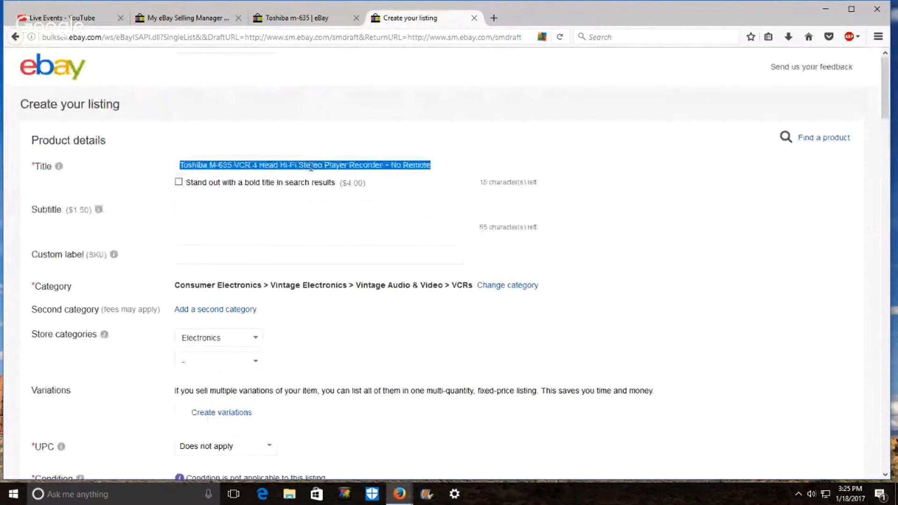
pyautogui.rightClick(311, 166)
pyautogui.click(339, 204)
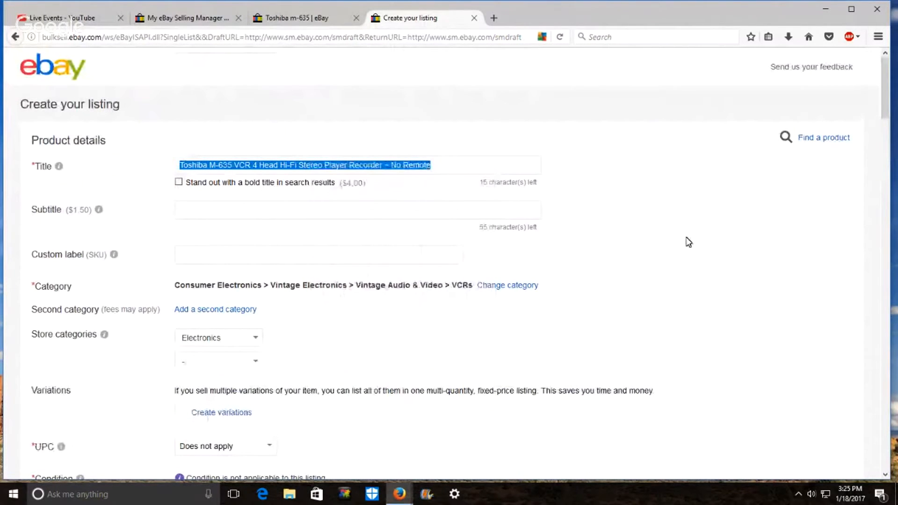
# Open the Miracle Electric Wheat Grass Juicer listing from the active listings in a new tab and return to the listing form.
pyautogui.scroll(-10, 689, 242)
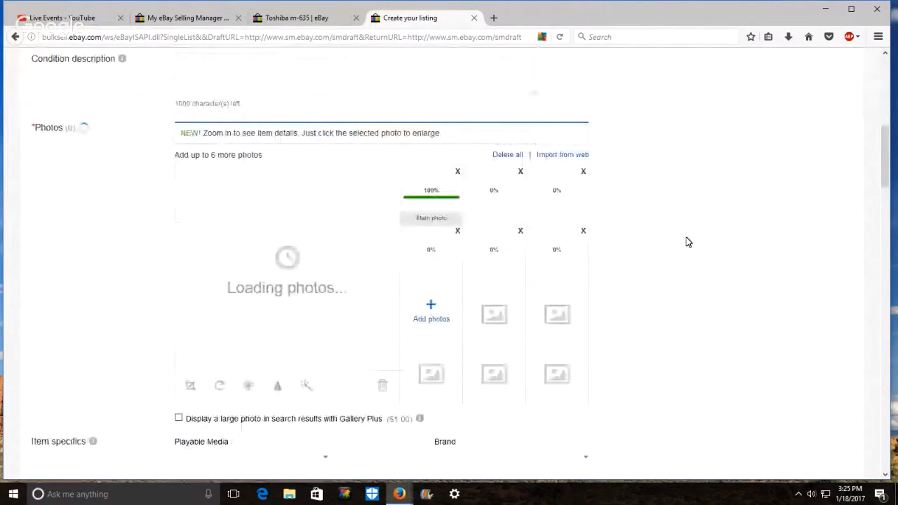
pyautogui.click(169, 18)
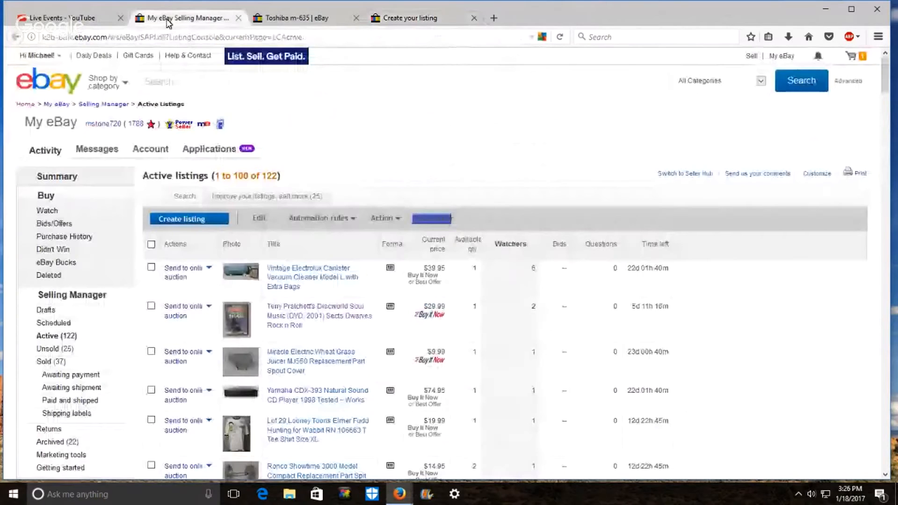
pyautogui.middleClick(309, 370)
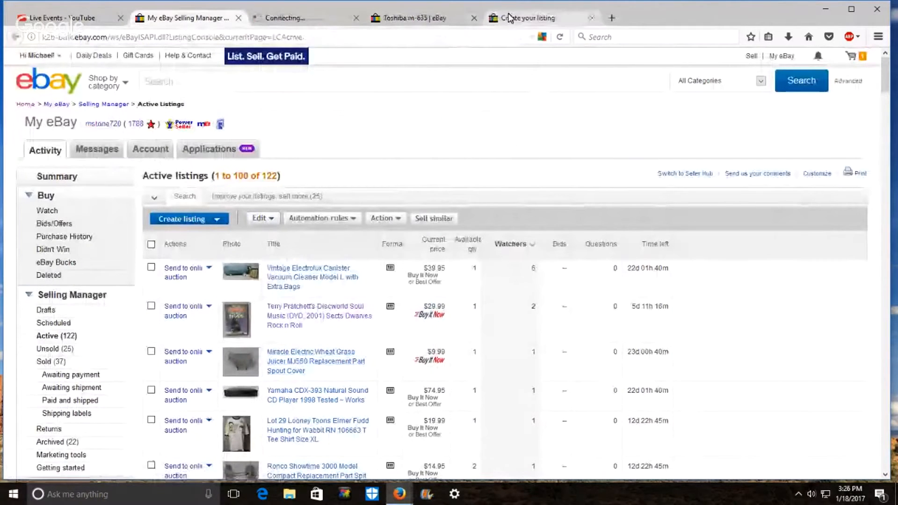
pyautogui.click(510, 18)
# Set the Playable Media item specific to VHS.
pyautogui.scroll(-8, 163, 155)
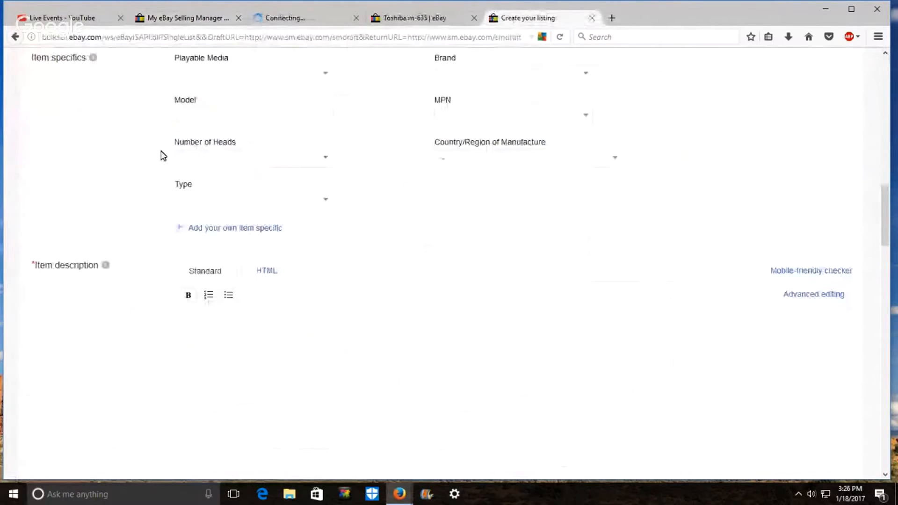
pyautogui.scroll(1, 324, 148)
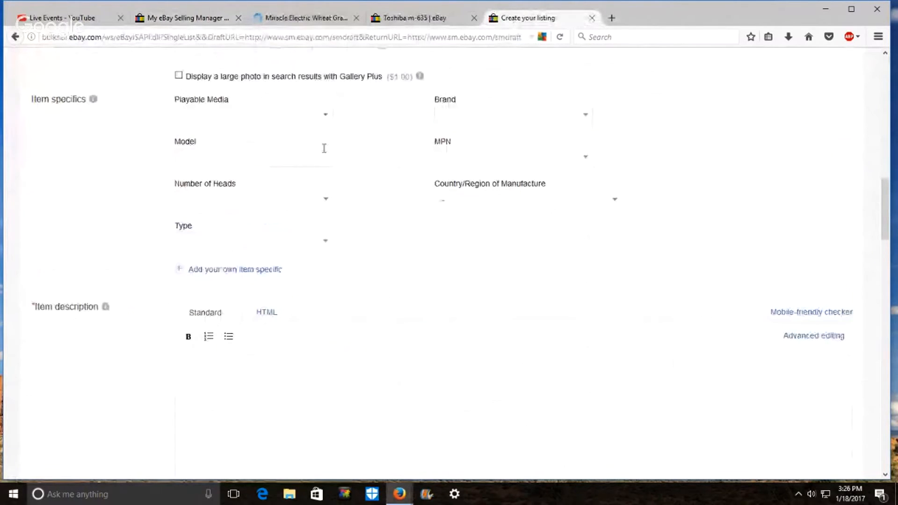
pyautogui.scroll(1, 324, 149)
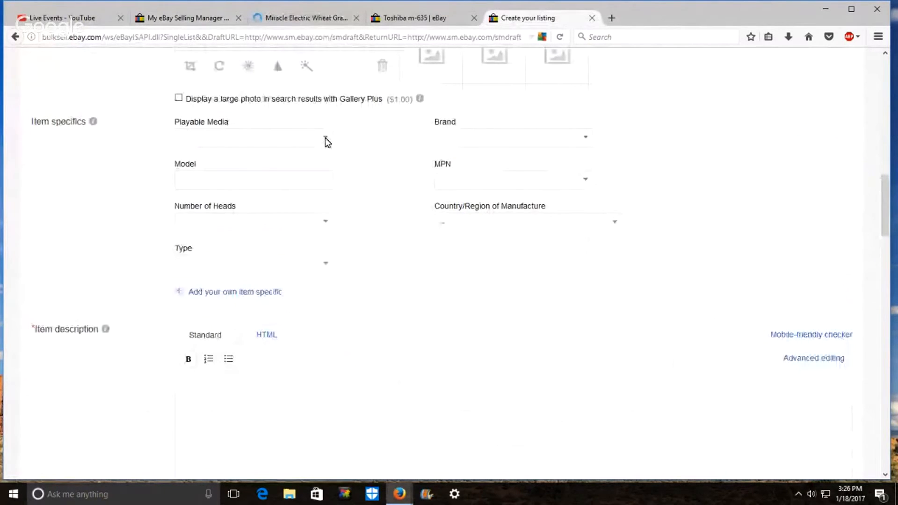
pyautogui.click(325, 138)
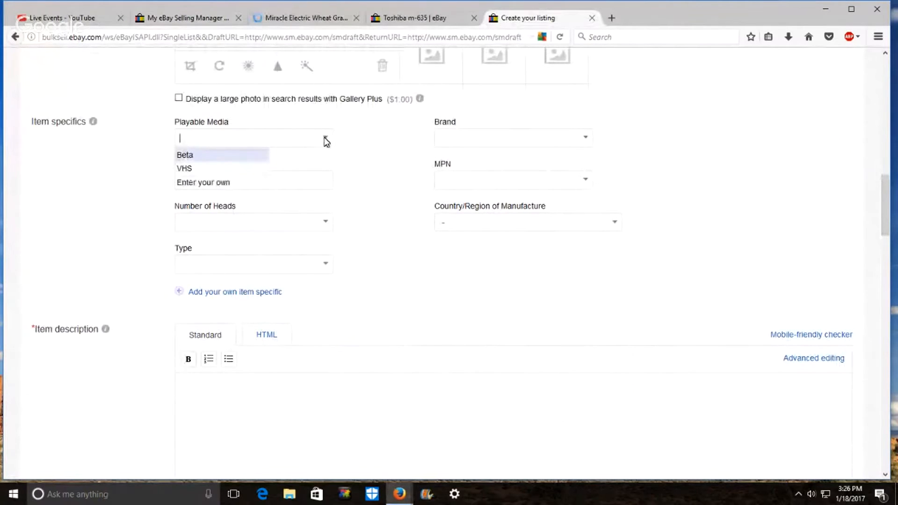
pyautogui.click(201, 172)
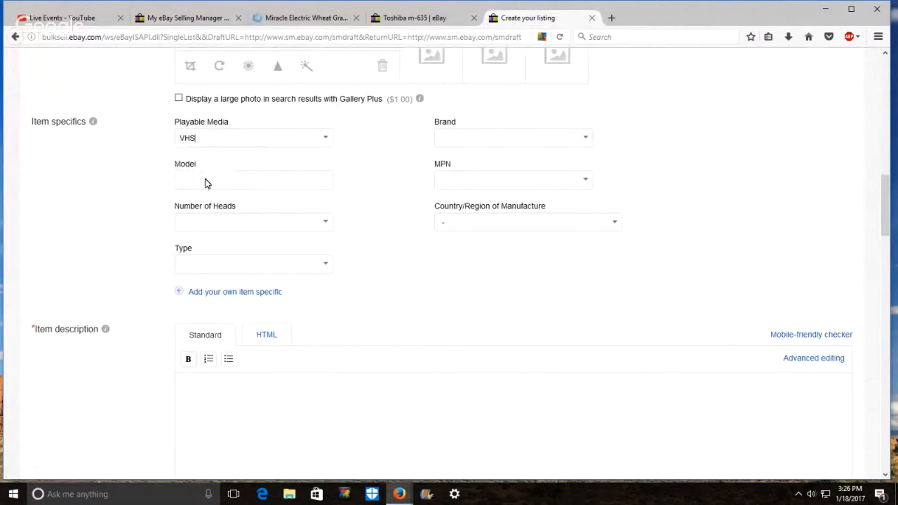
# Enter M-635 as the model and set the number of heads to 4 in the item specifics.
pyautogui.click(207, 179)
pyautogui.write('M-')
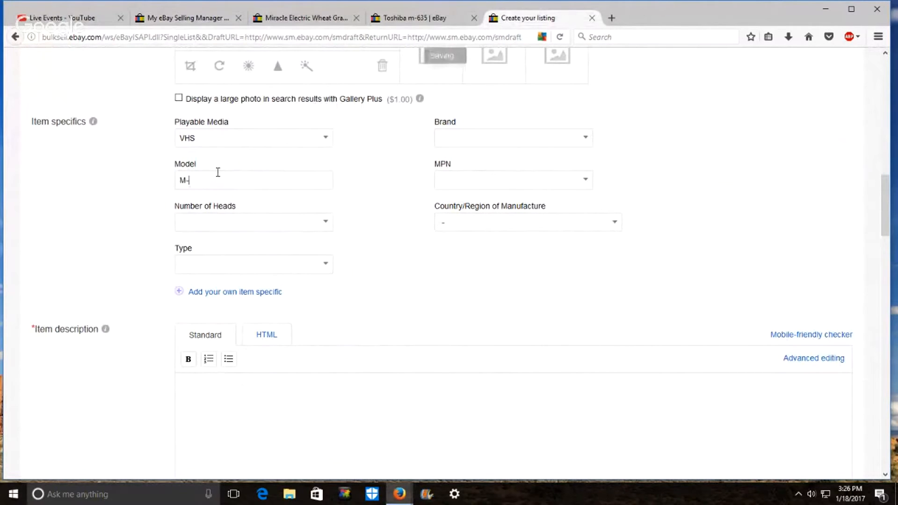
pyautogui.write('635')
pyautogui.click(327, 222)
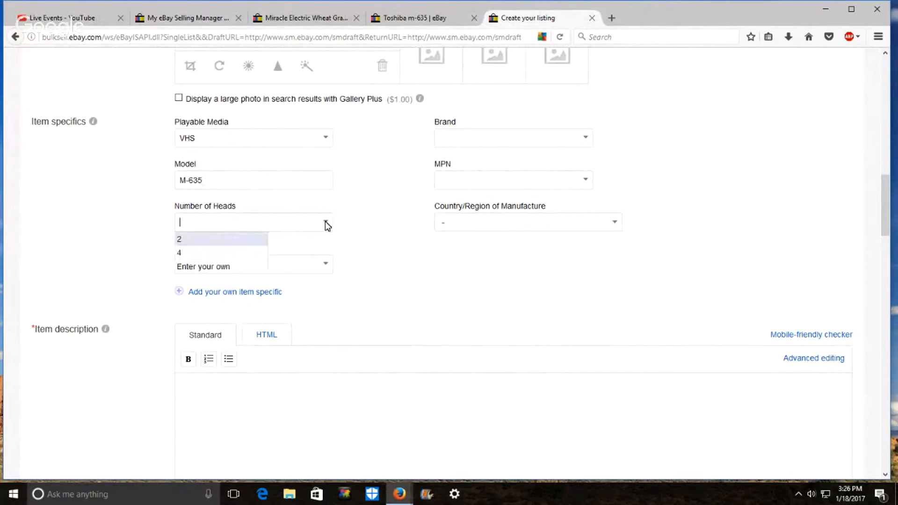
pyautogui.click(226, 254)
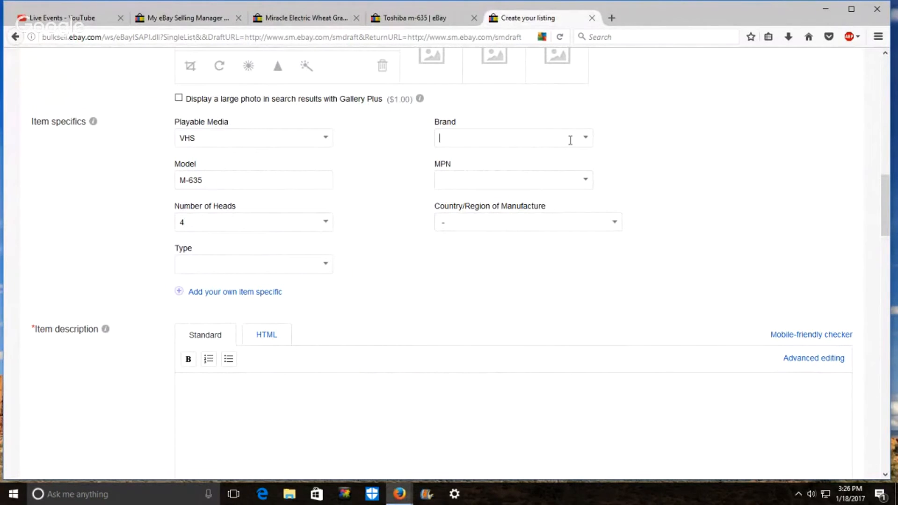
# Set the brand to Toshiba and enter M635 as the MPN in the item specifics.
pyautogui.write('Toshi')
pyautogui.click(464, 153)
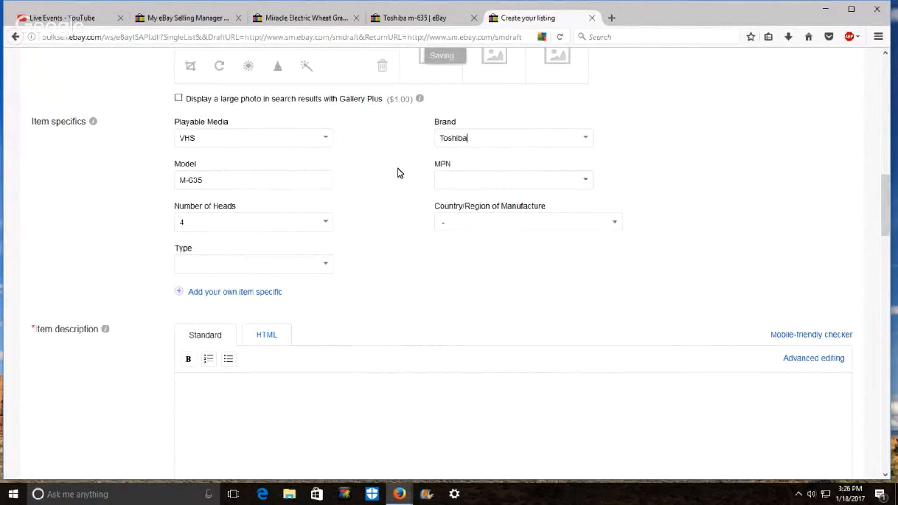
pyautogui.click(480, 181)
pyautogui.write('M')
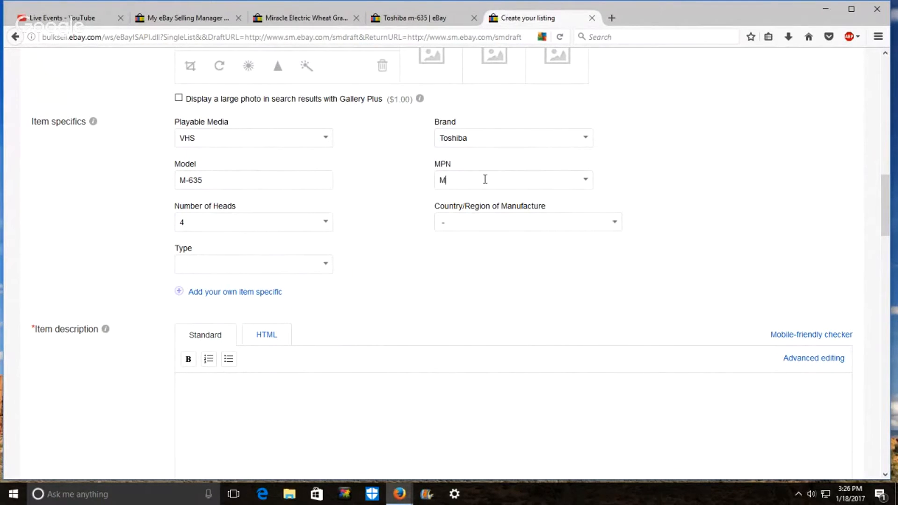
pyautogui.write('635')
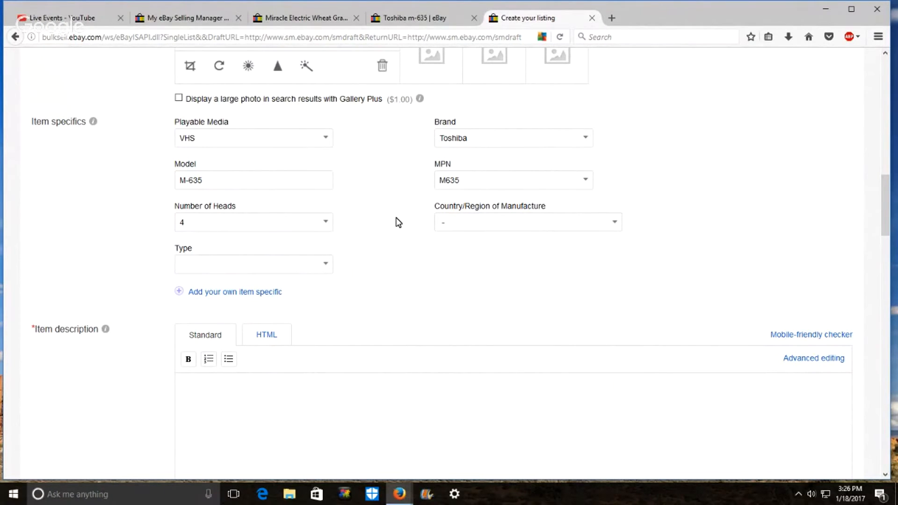
# Switch the item description to advanced editing and set its font size to 24.
pyautogui.scroll(-3, 398, 222)
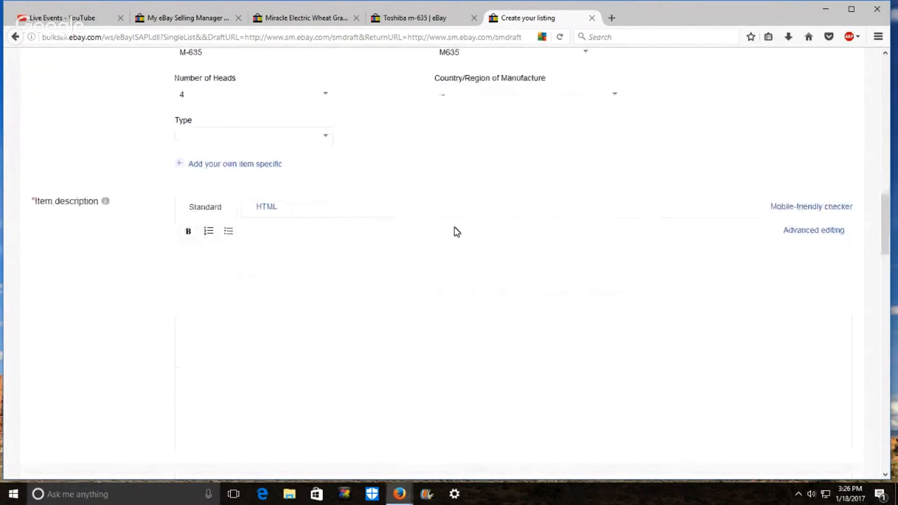
pyautogui.click(810, 234)
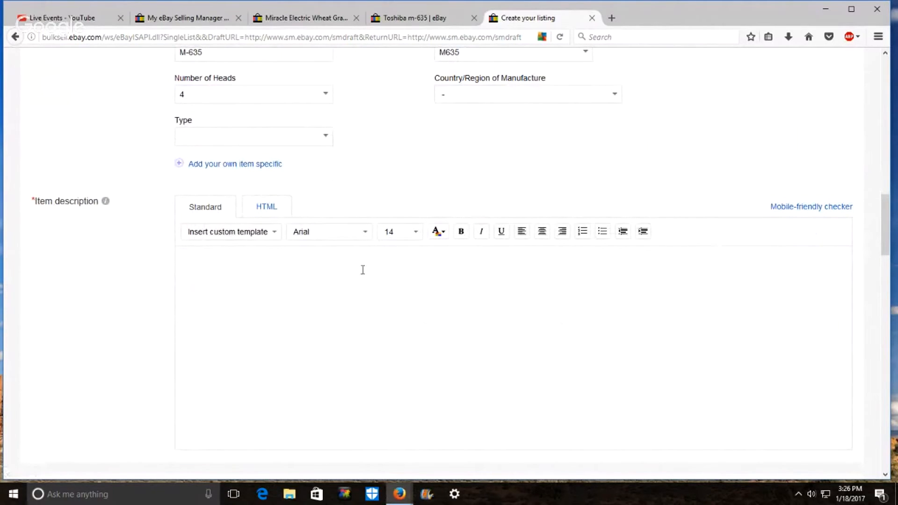
pyautogui.click(416, 233)
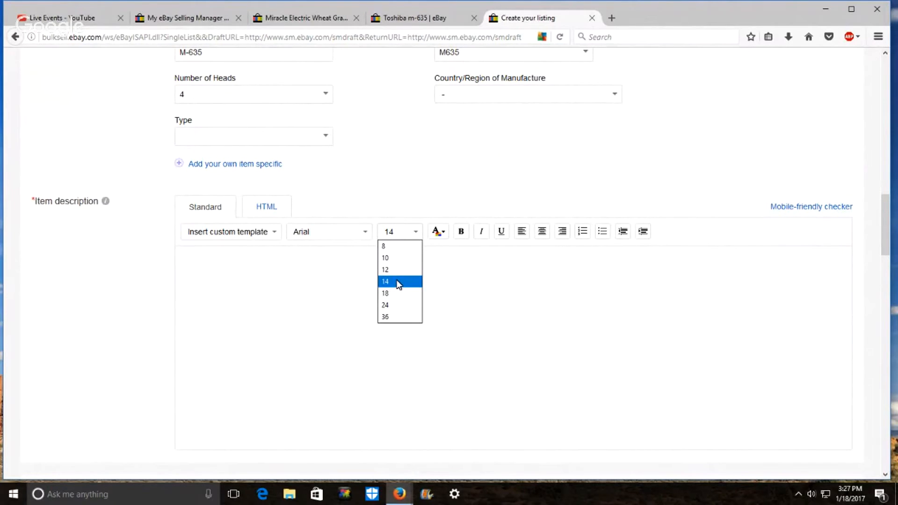
pyautogui.click(400, 306)
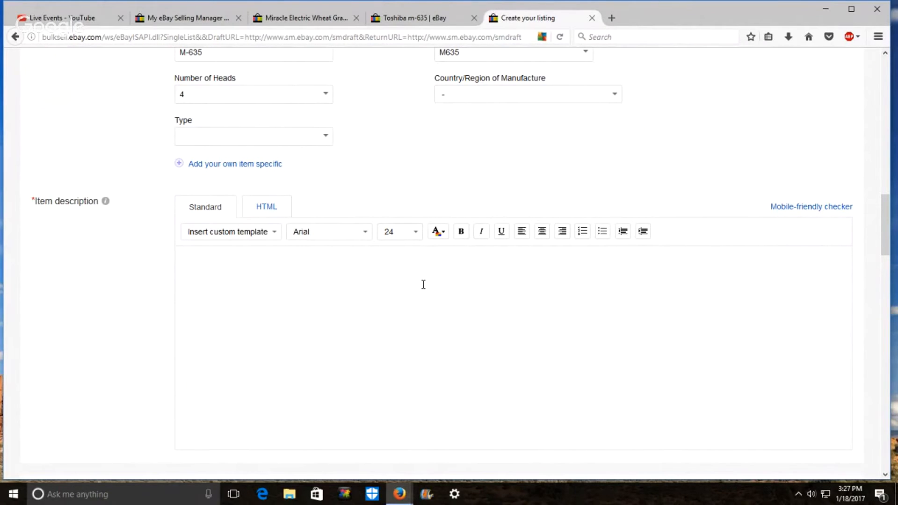
# Start the item description with "Up for sale is a" followed by the copied listing title.
pyautogui.write('Upo')
pyautogui.press('BackSpace')
pyautogui.write('d')
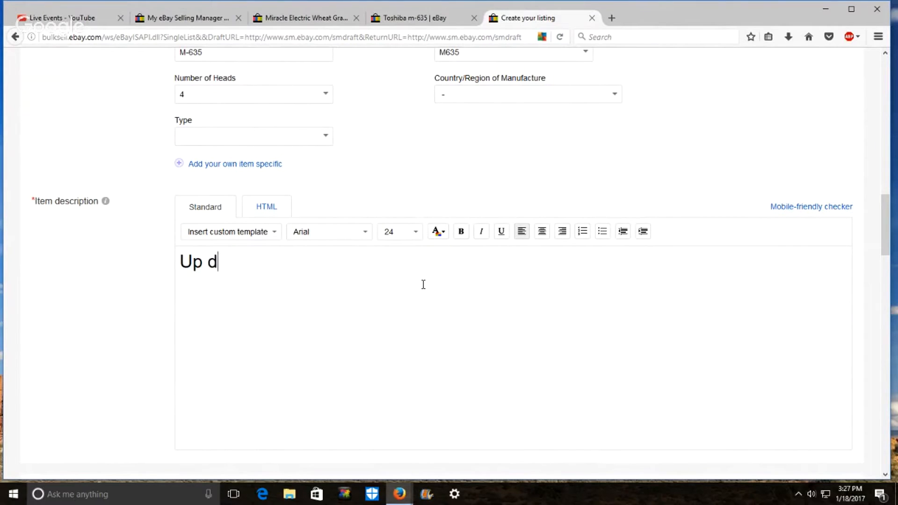
pyautogui.press('BackSpace')
pyautogui.write('for saale')
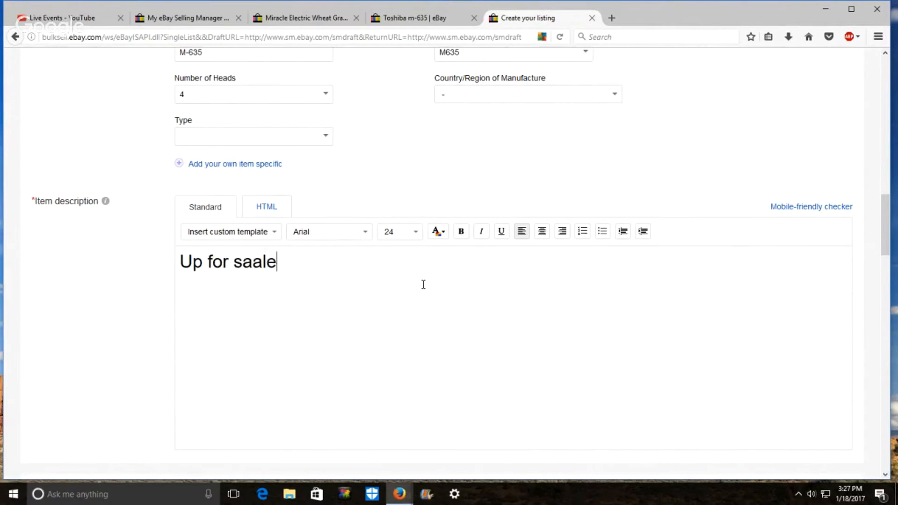
pyautogui.press('BackSpace')
pyautogui.press('BackSpace')
pyautogui.press('BackSpace')
pyautogui.write('le is a')
pyautogui.rightClick(360, 270)
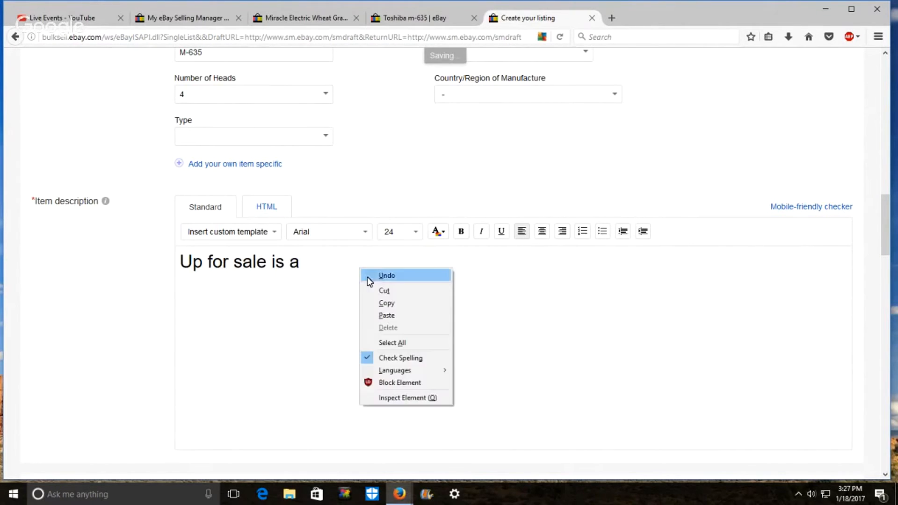
pyautogui.click(400, 315)
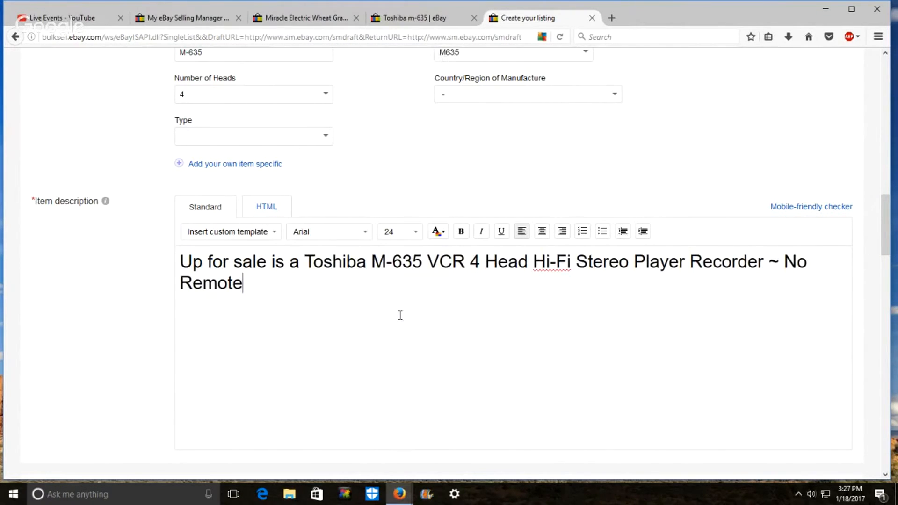
# Add a separate paragraph to the description reading "This is a used VCR in good working condition.".
pyautogui.press('Return')
pyautogui.press('Return')
pyautogui.write('This is a used')
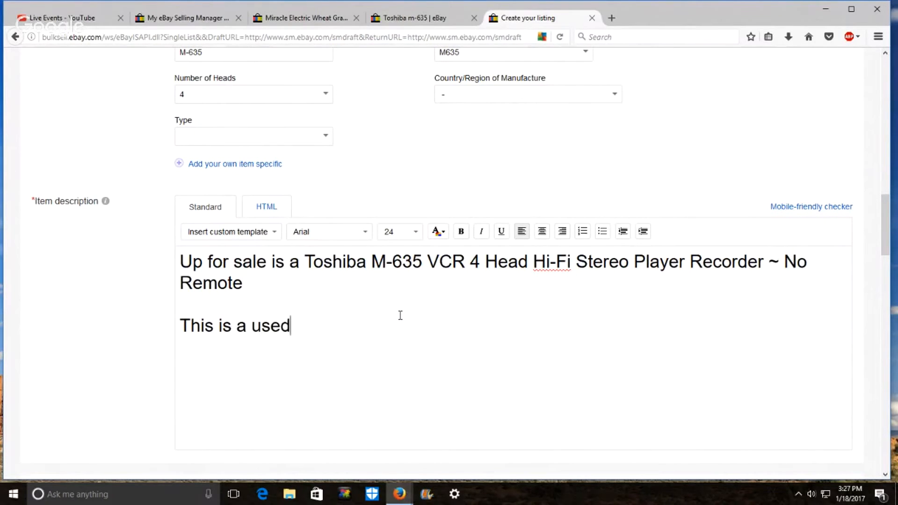
pyautogui.write(' VCR in')
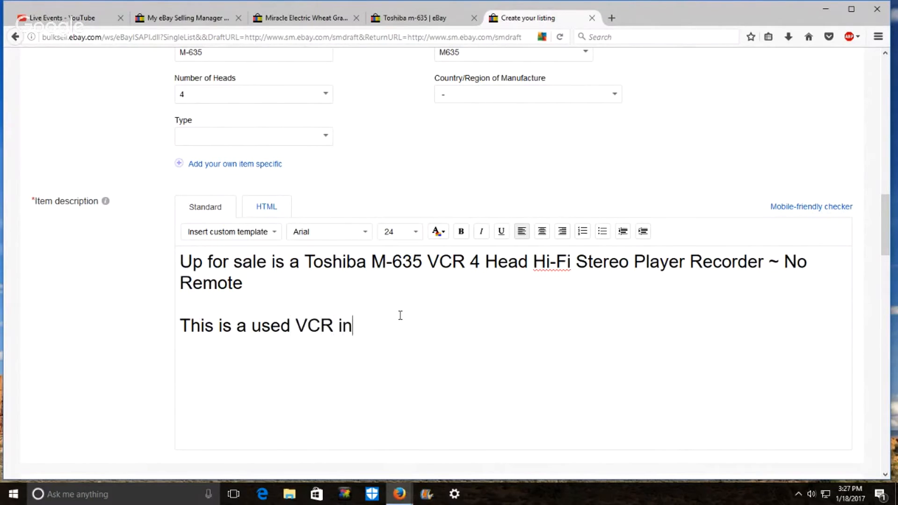
pyautogui.write(' good working')
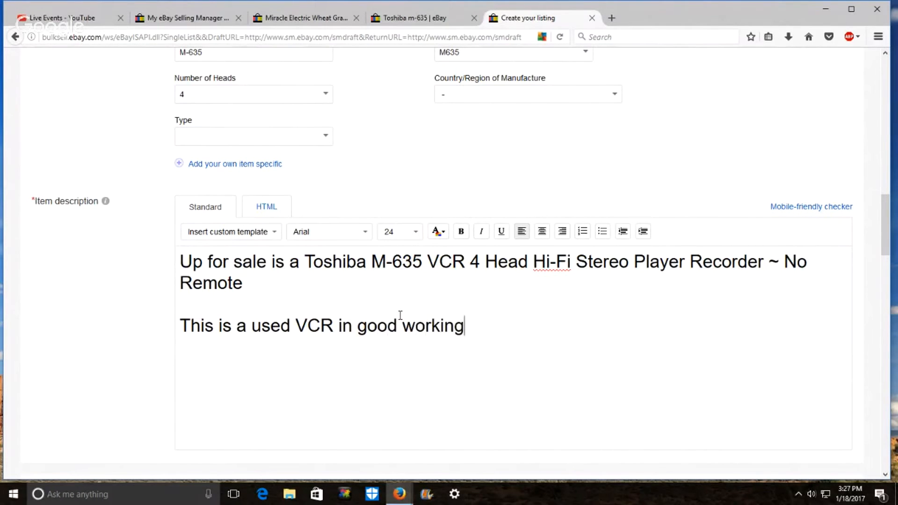
pyautogui.write(' condition.')
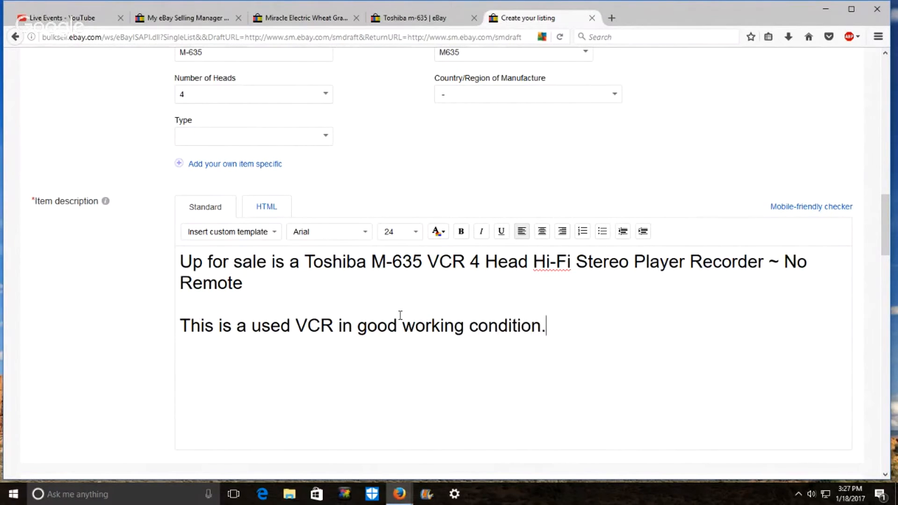
# Add the paragraph "This VCR does not come with remote!" to the description, followed by a blank line.
pyautogui.press('Return')
pyautogui.press('Return')
pyautogui.write('This VCR done')
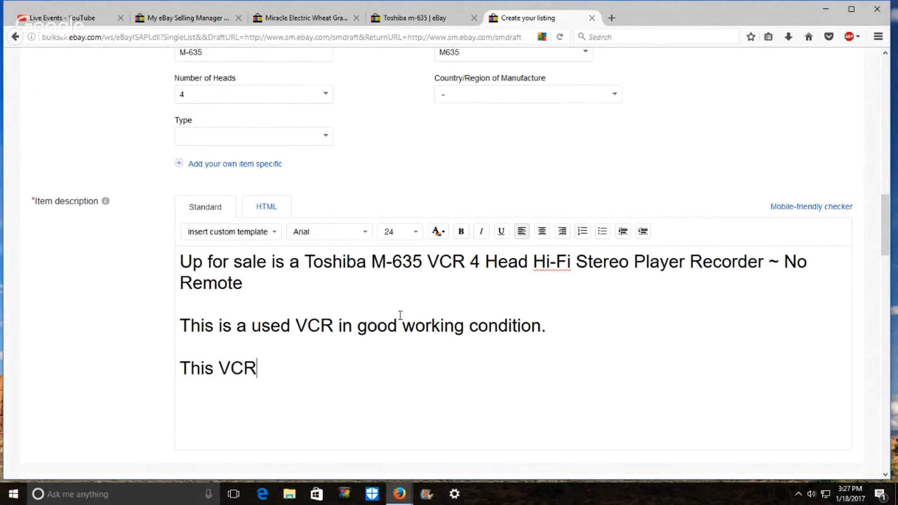
pyautogui.press('BackSpace')
pyautogui.press('BackSpace')
pyautogui.write('es ')
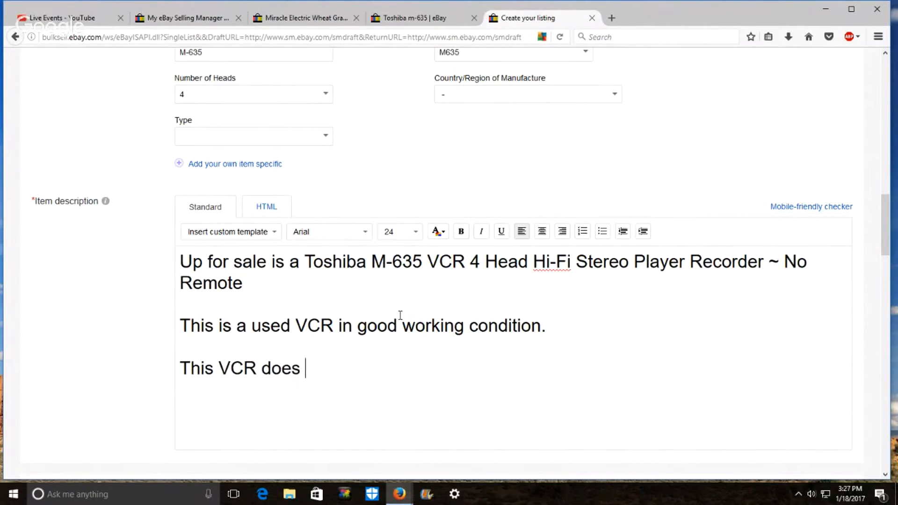
pyautogui.write('not come wi')
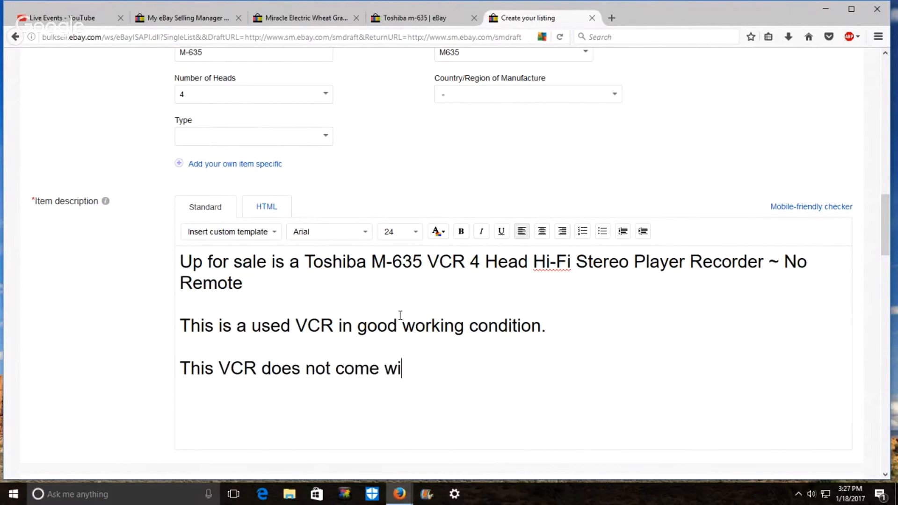
pyautogui.write('th remote')
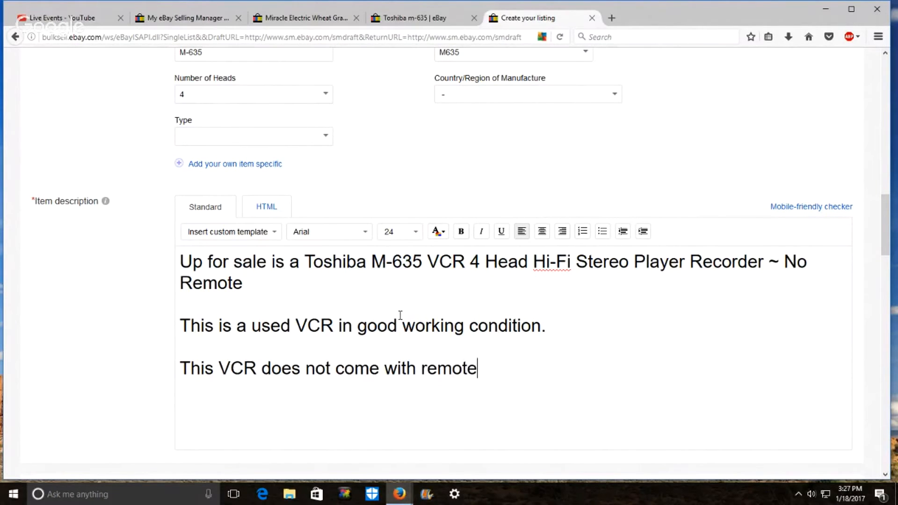
pyautogui.write('!')
pyautogui.press('Return')
pyautogui.press('Return')
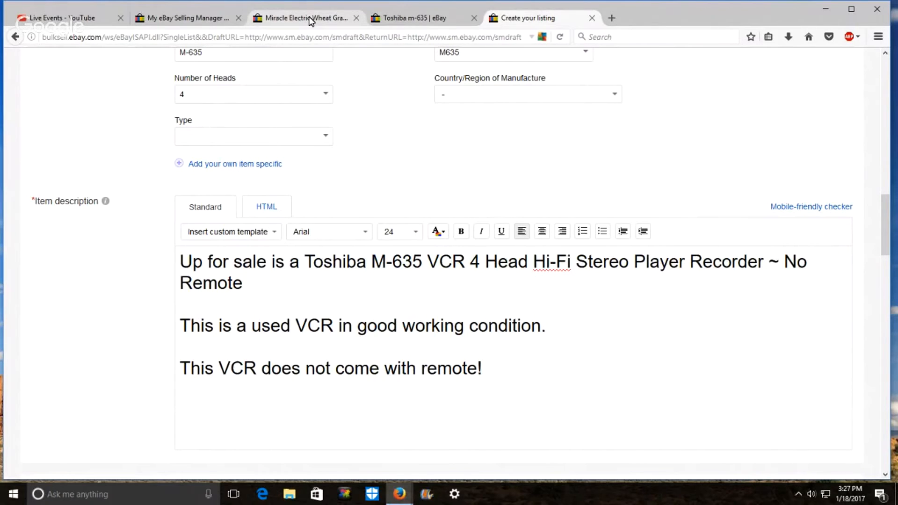
# Copy the closing text of the Miracle juicer listing, from "Feel free to ask any questions." through the FIVE-STAR feedback line, and return to the listing form.
pyautogui.click(309, 19)
pyautogui.scroll(-2, 390, 228)
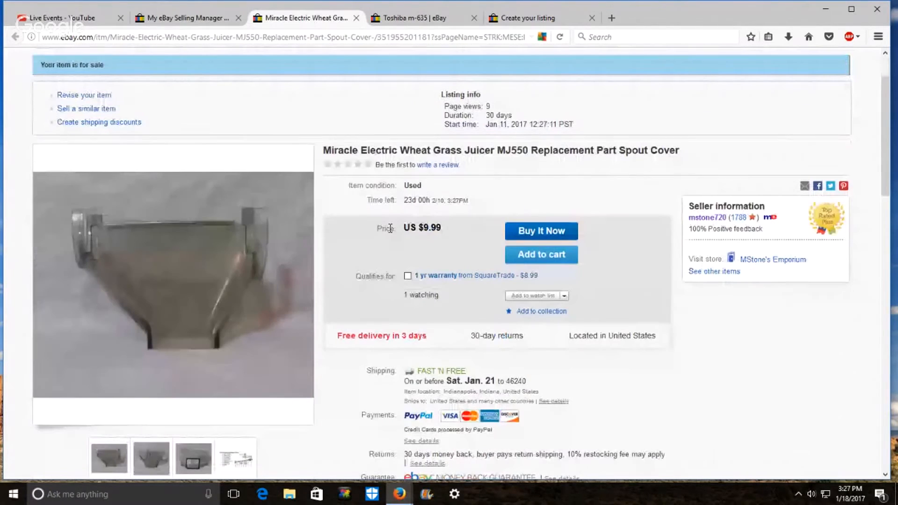
pyautogui.scroll(-8, 390, 228)
pyautogui.scroll(-4, 367, 234)
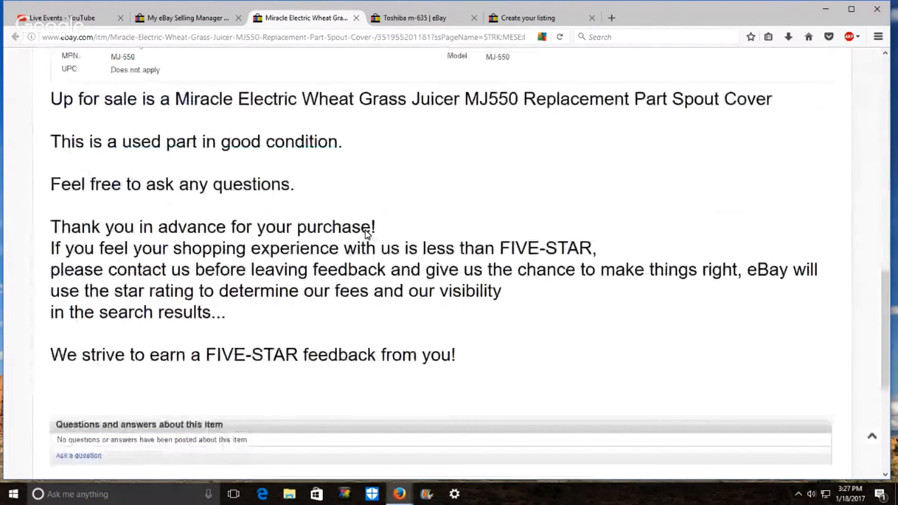
pyautogui.scroll(-1, 367, 234)
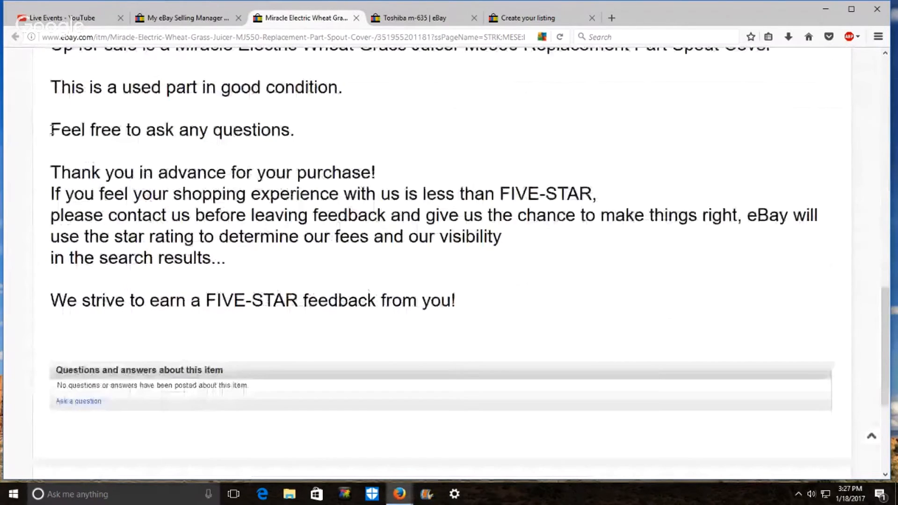
pyautogui.moveTo(49, 129); pyautogui.dragTo(469, 314)
pyautogui.hotkey('ctrl', 'c')
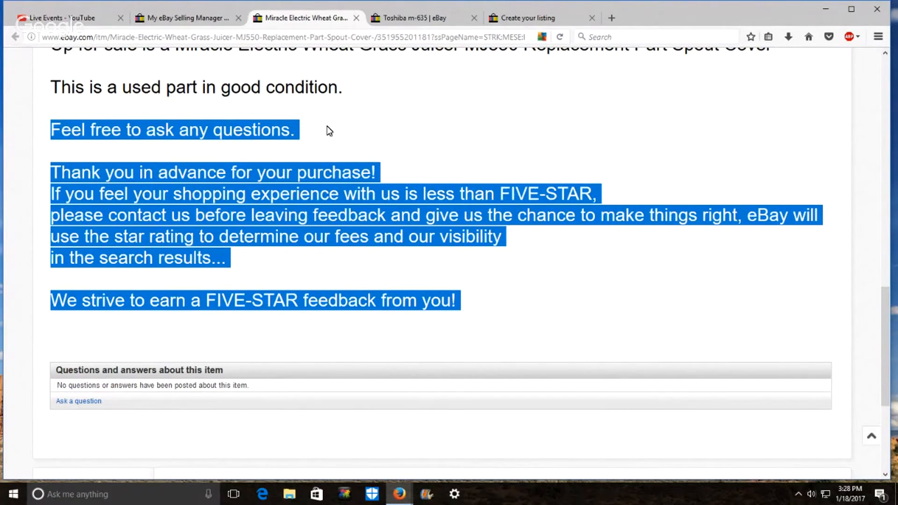
pyautogui.rightClick(337, 171)
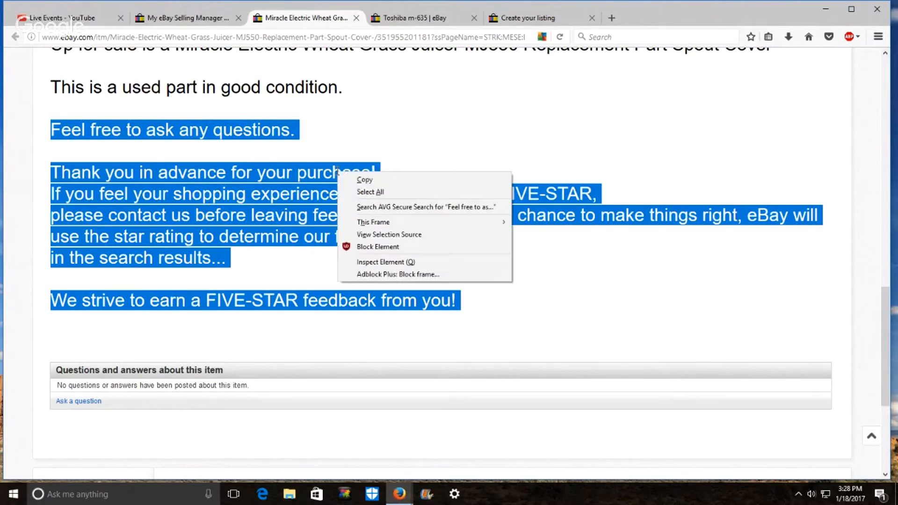
pyautogui.click(353, 181)
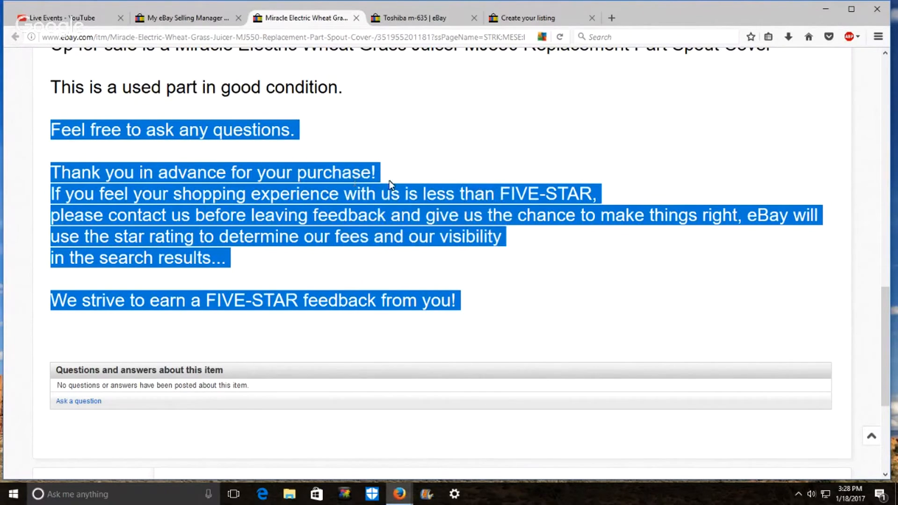
pyautogui.click(517, 21)
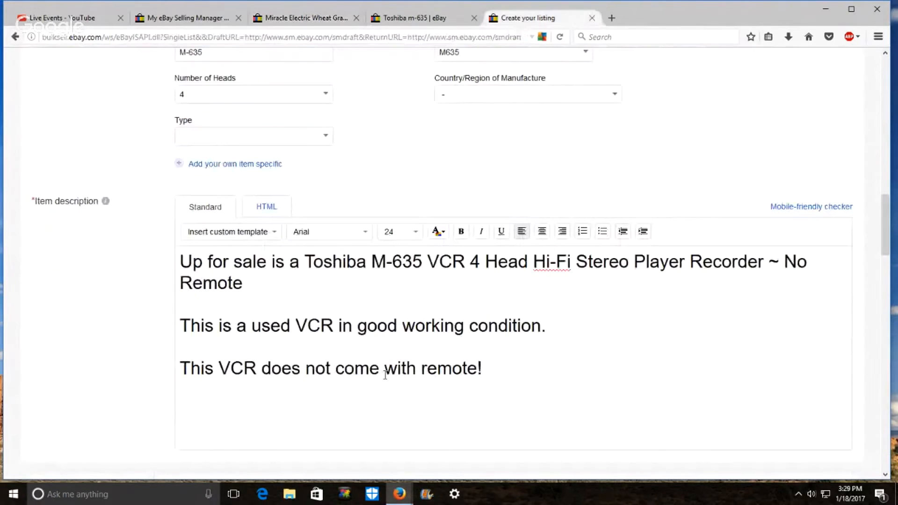
# Paste the copied closing text below the "This VCR does not come with remote!" paragraph in the item description.
pyautogui.click(311, 403)
pyautogui.hotkey('ctrl', 'v')
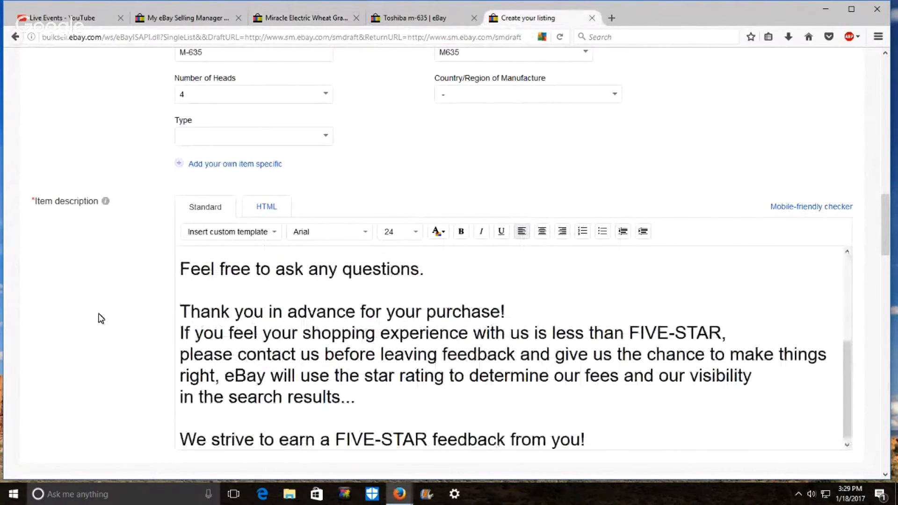
# Set the listing's Buy It Now price to $19.99 in the selling details.
pyautogui.scroll(-1, 270, 311)
pyautogui.scroll(-1, 104, 339)
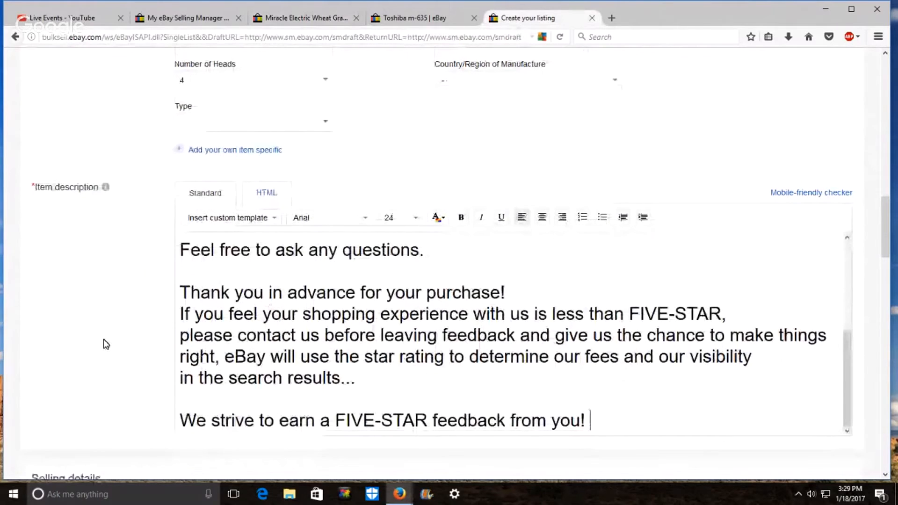
pyautogui.scroll(-5, 105, 345)
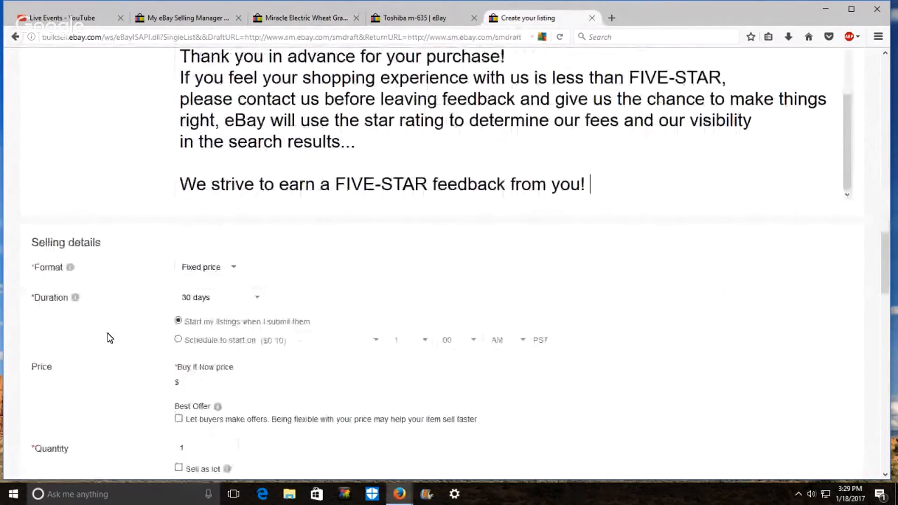
pyautogui.scroll(-3, 109, 338)
pyautogui.click(230, 251)
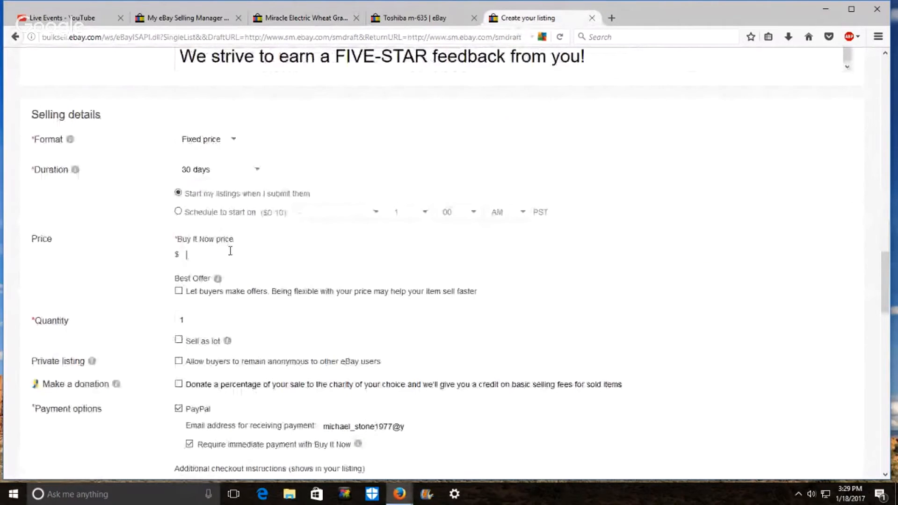
pyautogui.write('19.99')
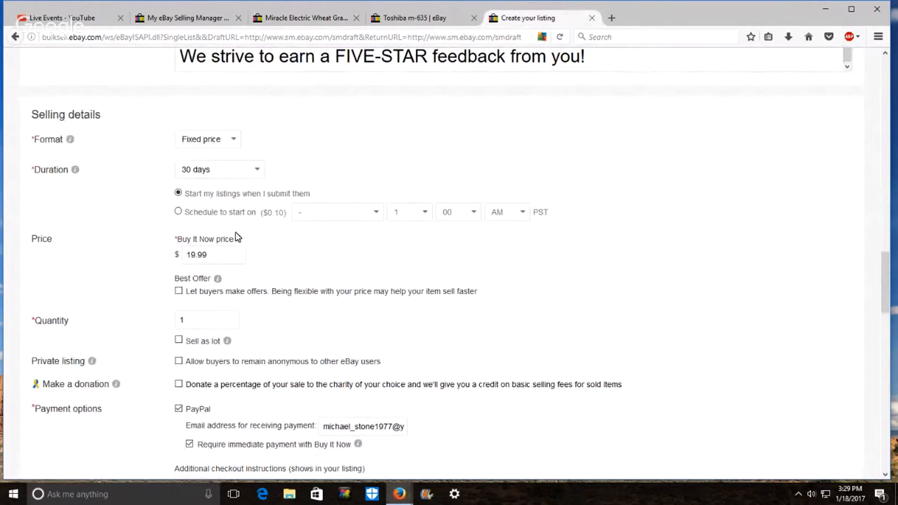
# Let buyers make offers and automatically decline any offer lower than $10.00.
pyautogui.click(178, 292)
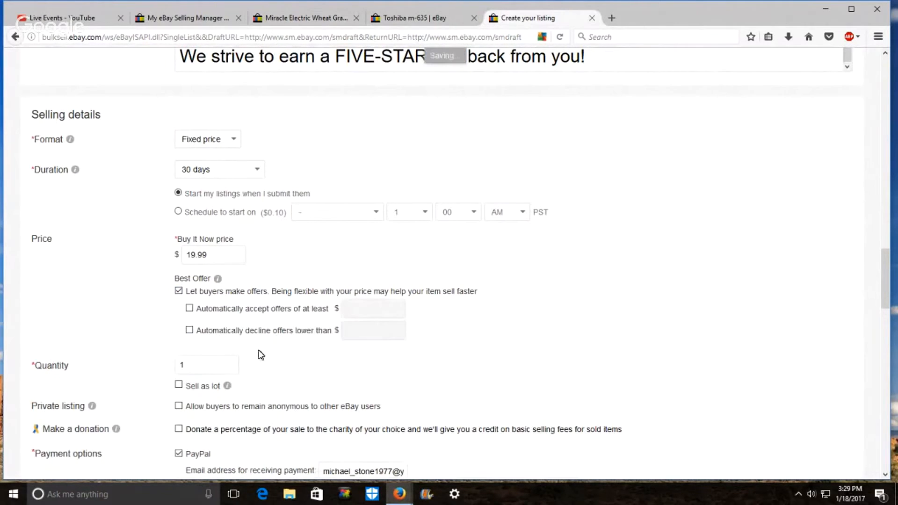
pyautogui.click(189, 331)
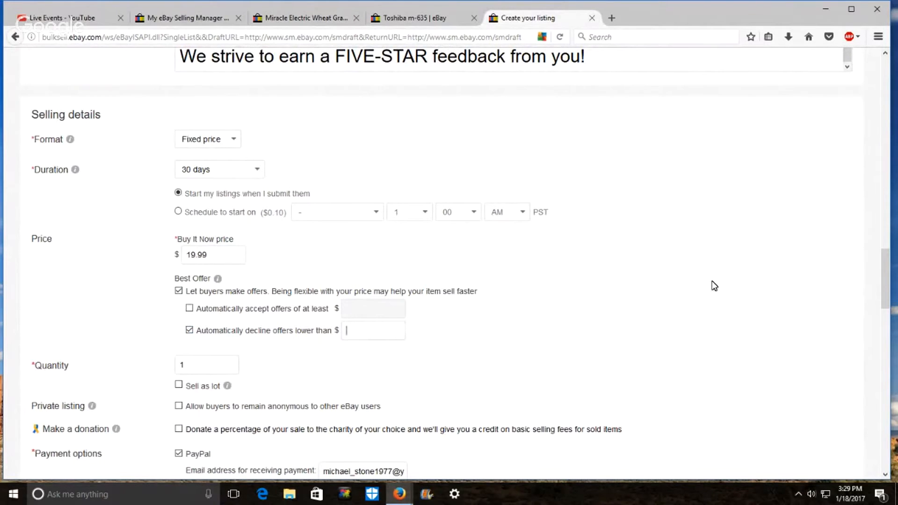
pyautogui.write('10.00')
# Crop the main photo closely around the front of the VCR, cutting away the table and backdrop, and save it.
pyautogui.scroll(-3, 744, 316)
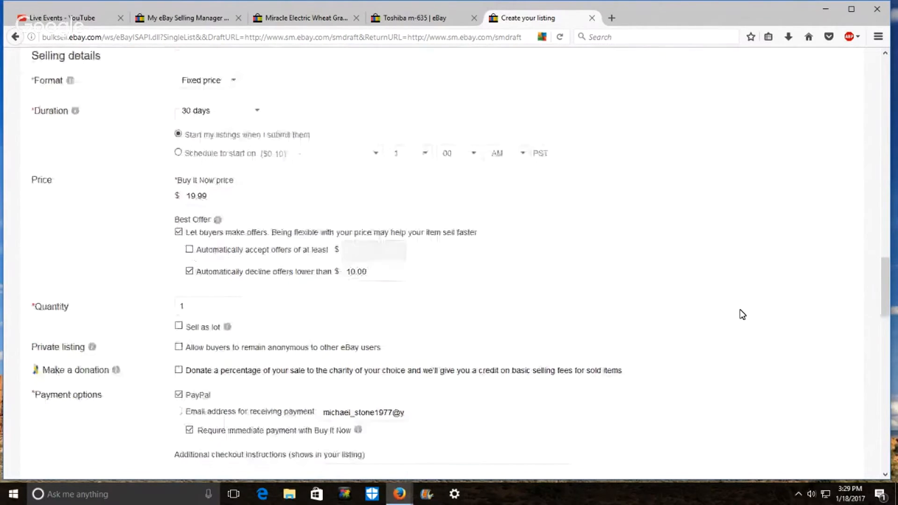
pyautogui.scroll(-4, 742, 314)
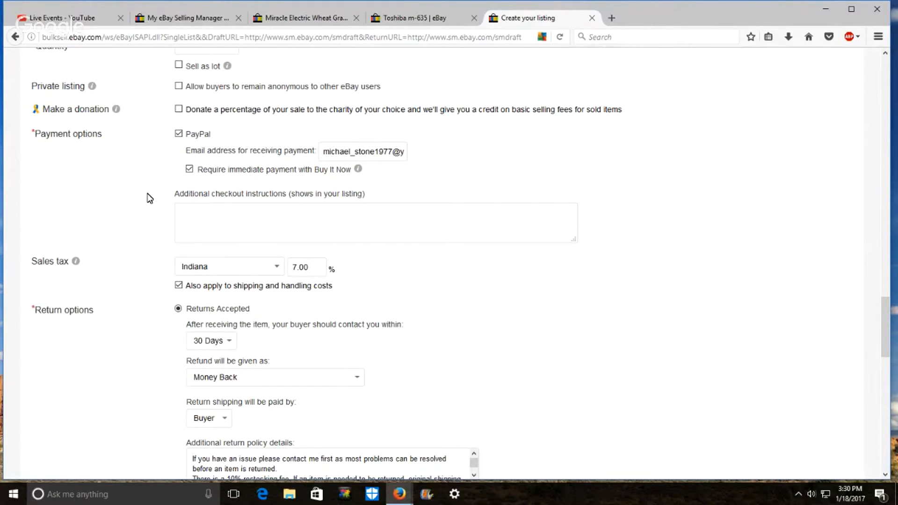
pyautogui.scroll(15, 149, 199)
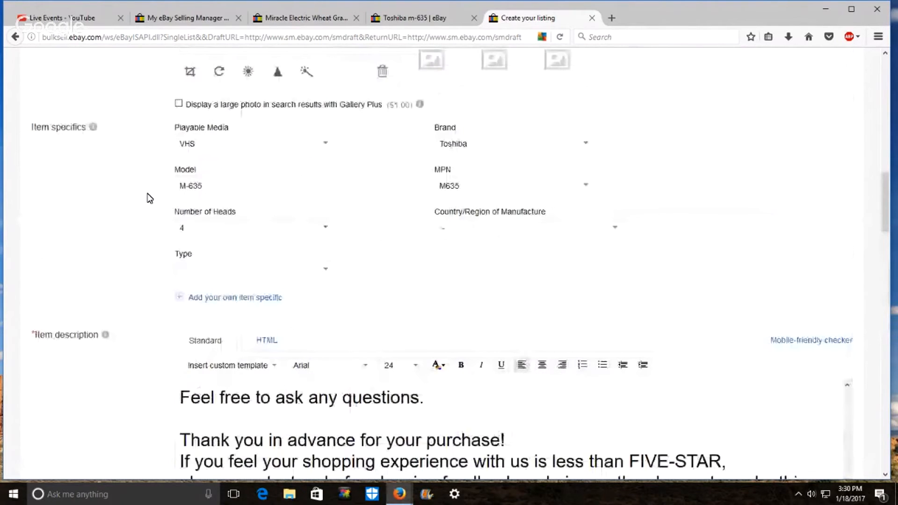
pyautogui.scroll(10, 150, 199)
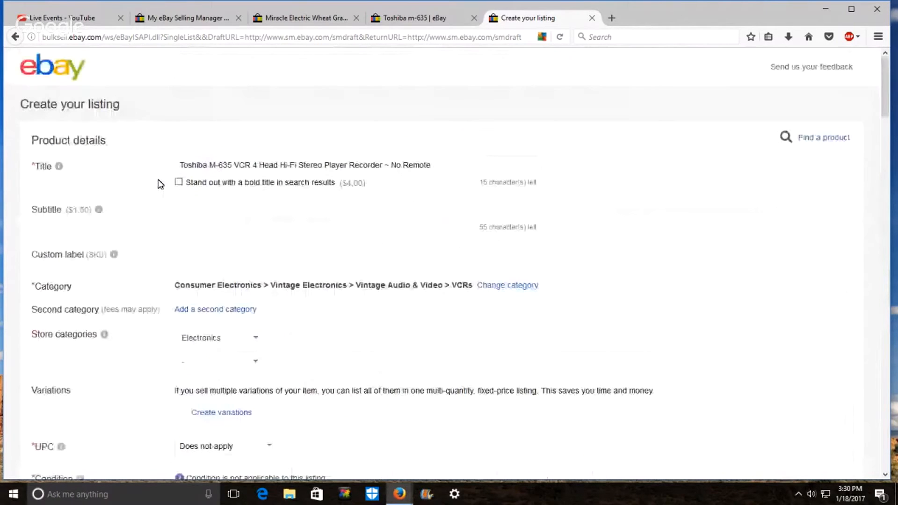
pyautogui.scroll(-5, 159, 184)
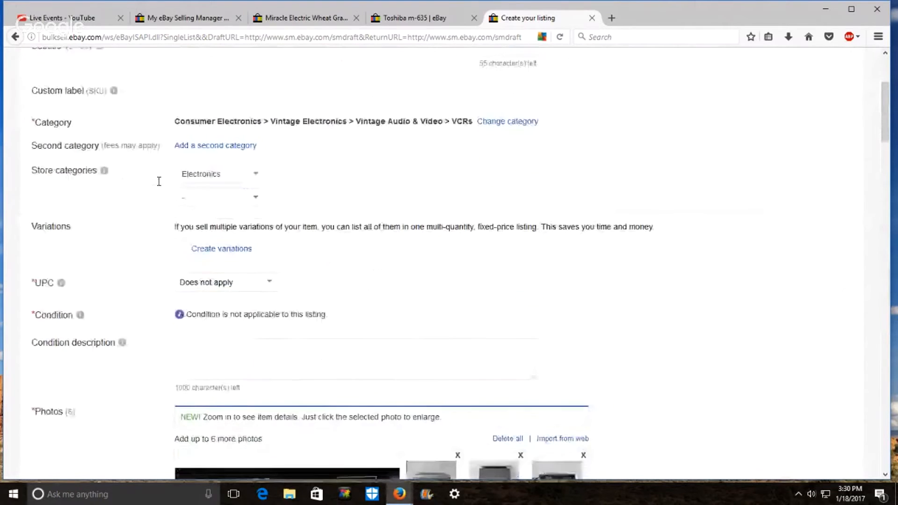
pyautogui.scroll(-4, 160, 186)
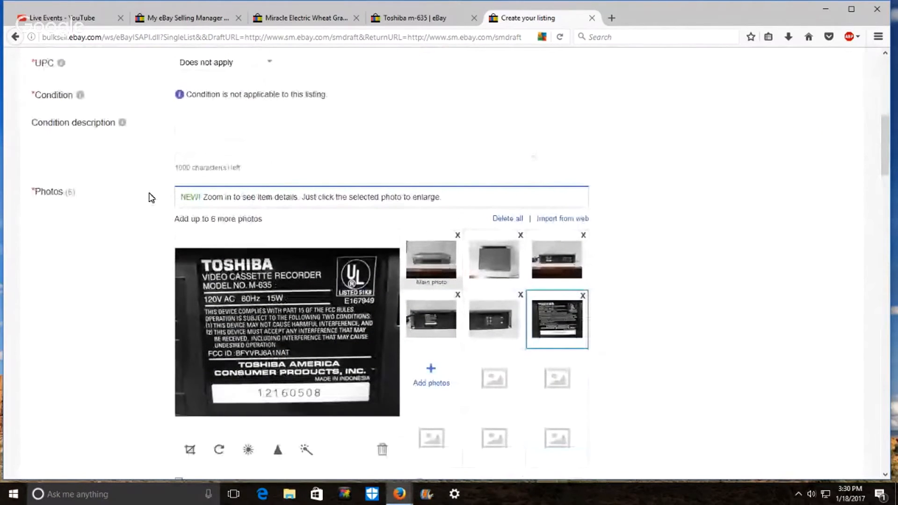
pyautogui.scroll(-1, 152, 198)
pyautogui.scroll(-2, 152, 197)
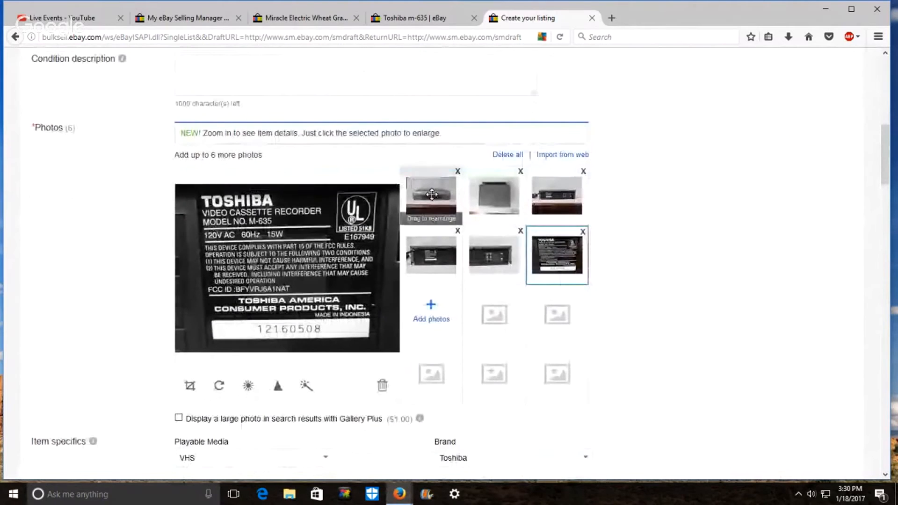
pyautogui.click(431, 194)
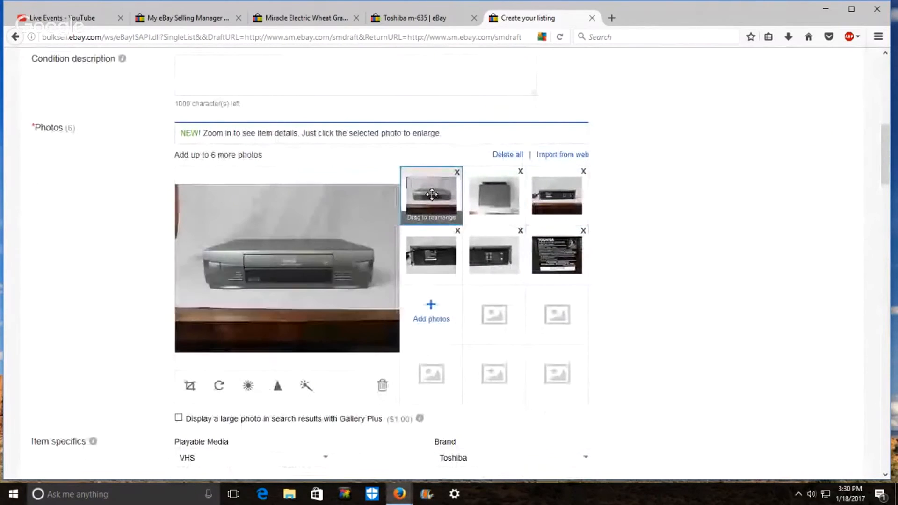
pyautogui.click(190, 384)
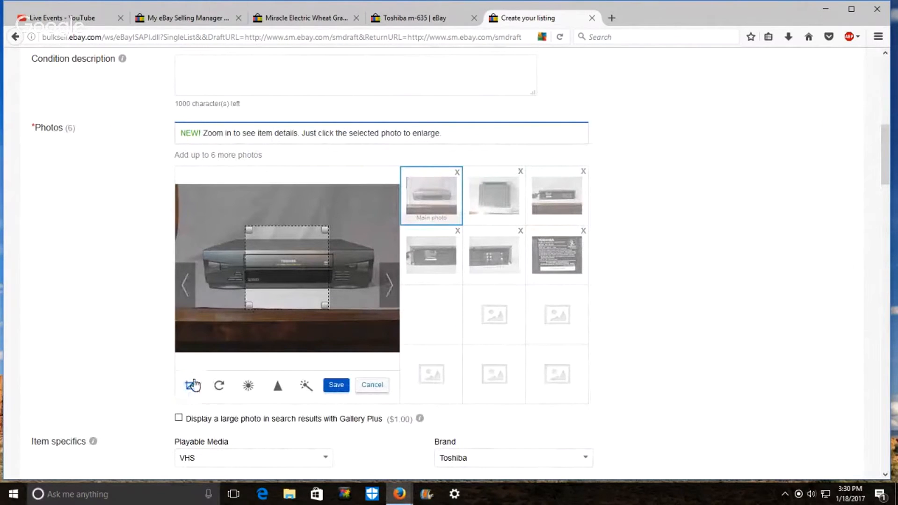
pyautogui.moveTo(263, 249); pyautogui.dragTo(262, 247)
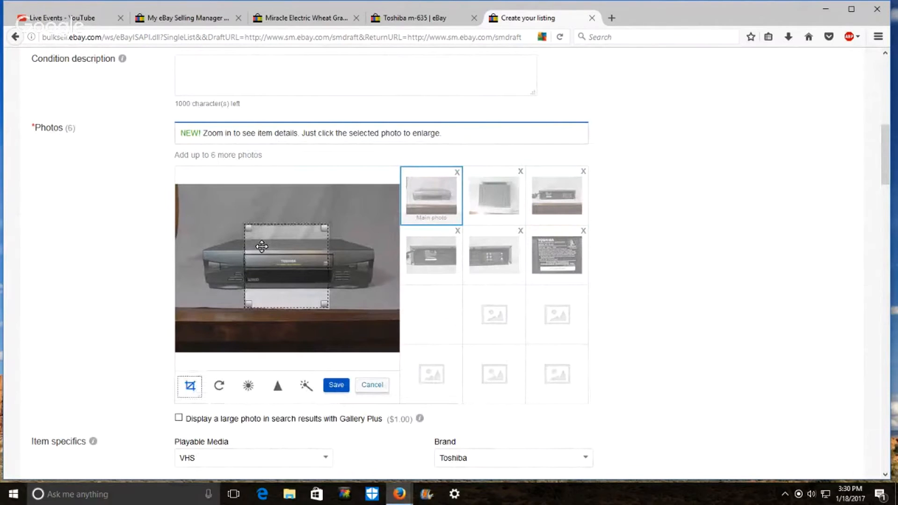
pyautogui.moveTo(262, 246); pyautogui.dragTo(226, 240)
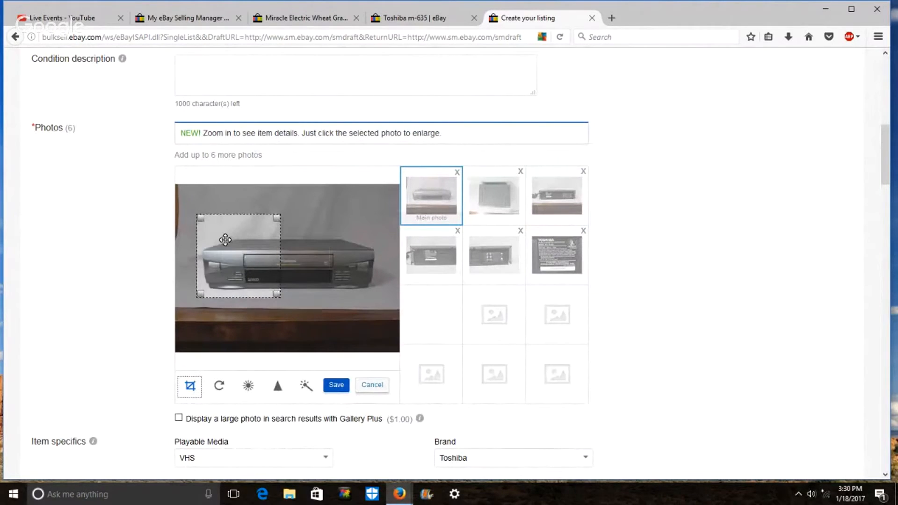
pyautogui.moveTo(277, 219); pyautogui.dragTo(377, 240)
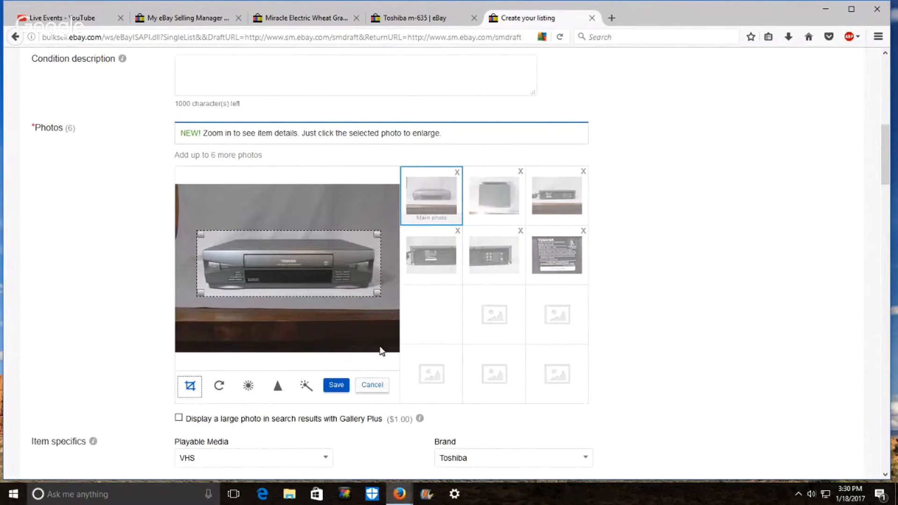
pyautogui.click(338, 387)
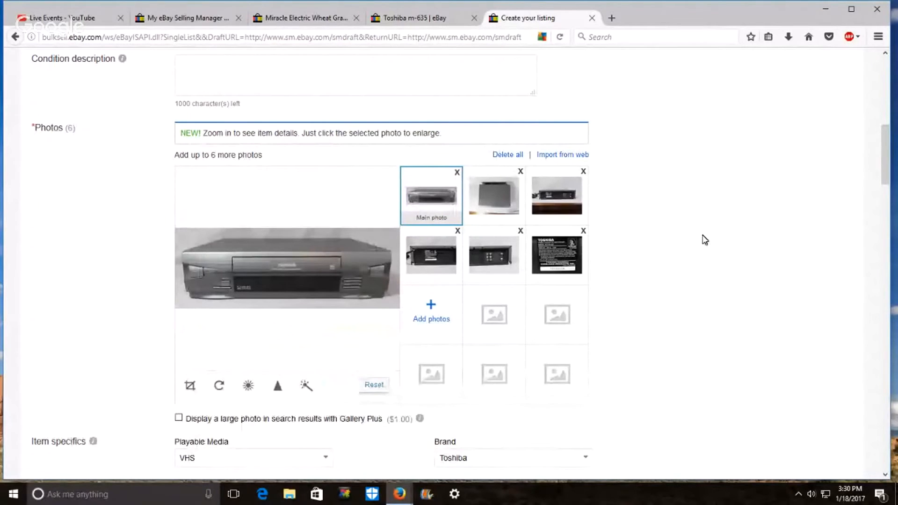
# Crop the second photo, the top view, to a narrow margin around the VCR's top cover and save it.
pyautogui.click(490, 200)
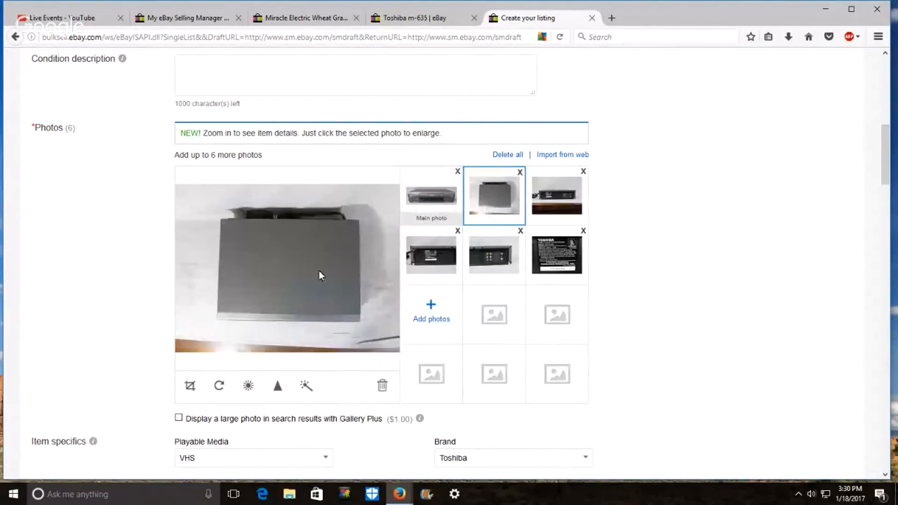
pyautogui.click(190, 386)
pyautogui.moveTo(279, 261); pyautogui.dragTo(369, 208)
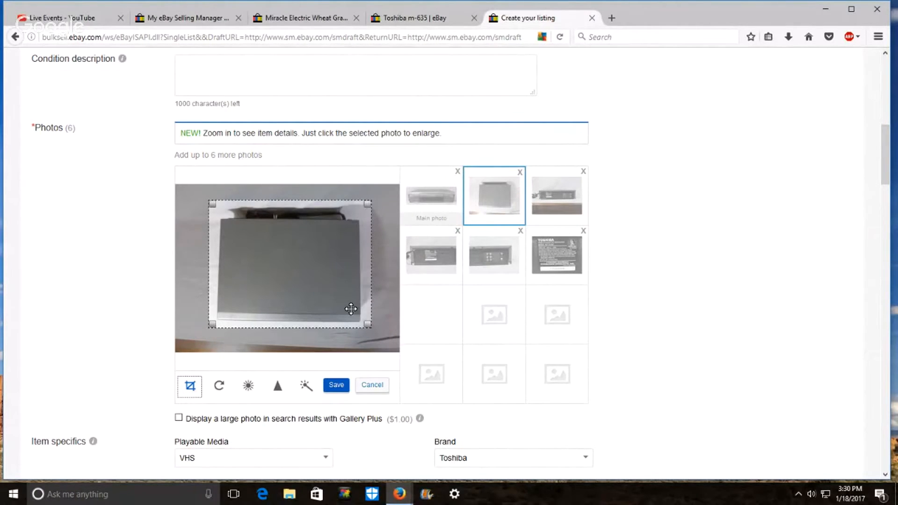
pyautogui.click(335, 386)
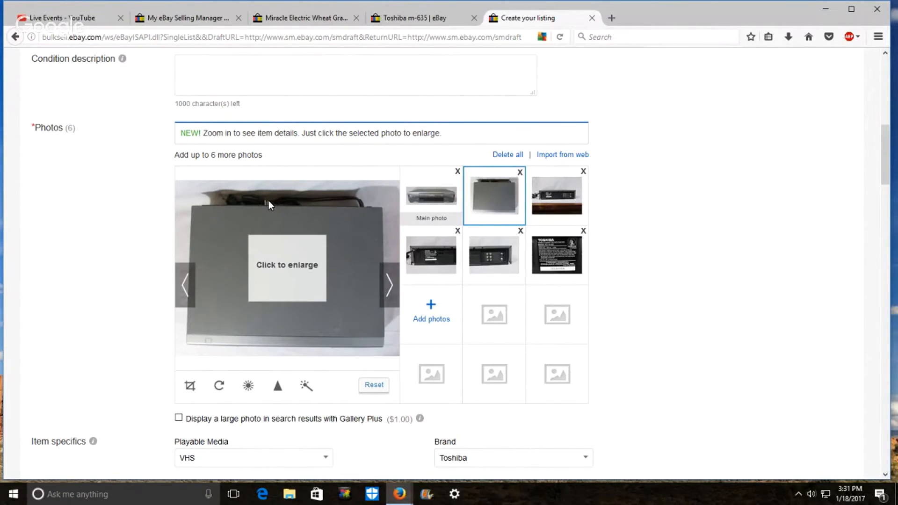
# Crop the third photo to the full rear panel of the VCR, removing the table, and save the crop.
pyautogui.click(556, 202)
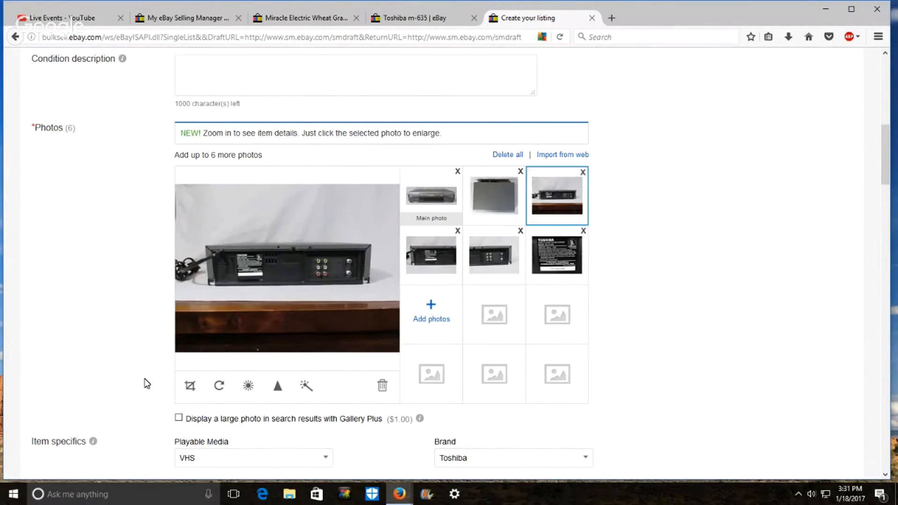
pyautogui.click(190, 386)
pyautogui.moveTo(298, 262); pyautogui.dragTo(254, 249)
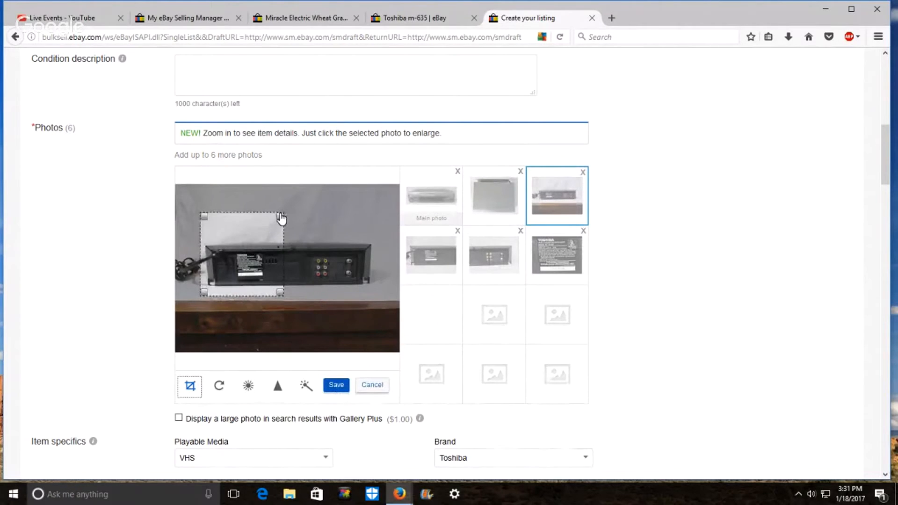
pyautogui.moveTo(280, 216); pyautogui.dragTo(375, 239)
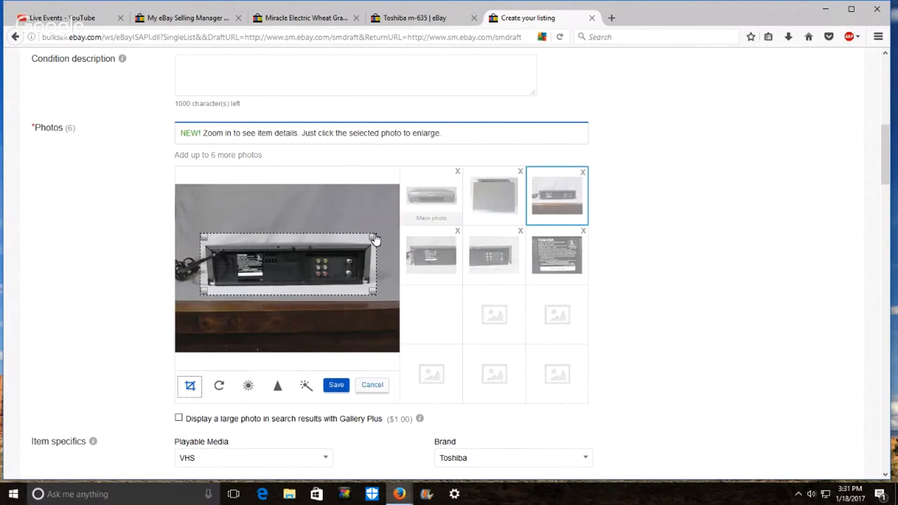
pyautogui.click(335, 388)
pyautogui.click(335, 387)
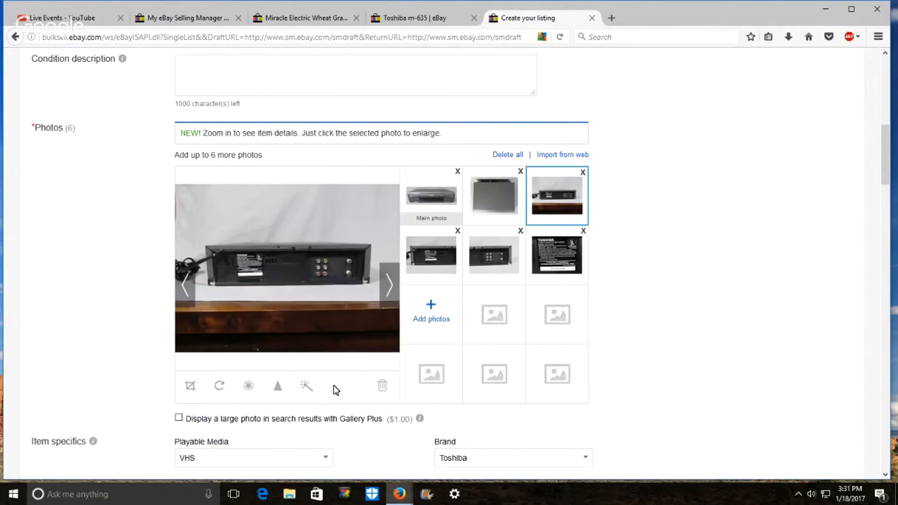
# Crop the fourth photo, the rear close-up with the label, to the VCR body out to the photo's right edge and save it.
pyautogui.click(424, 258)
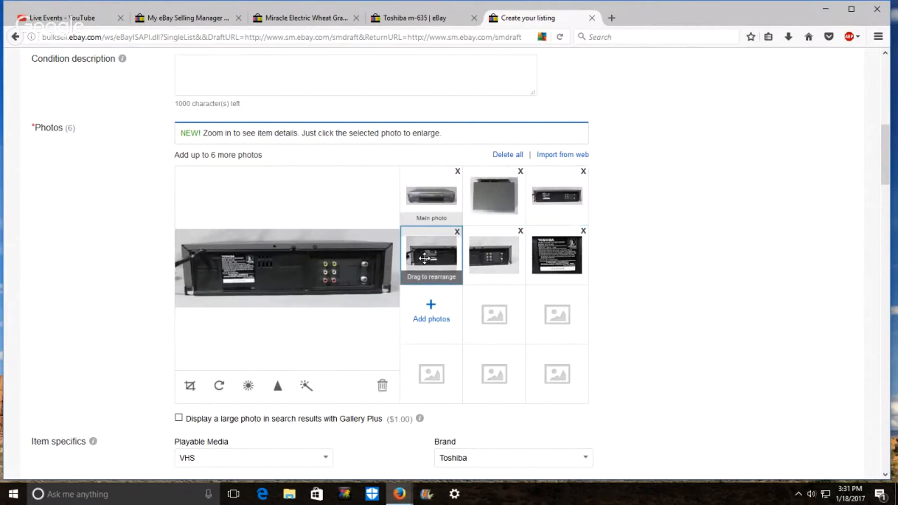
pyautogui.click(189, 386)
pyautogui.moveTo(264, 273); pyautogui.dragTo(219, 266)
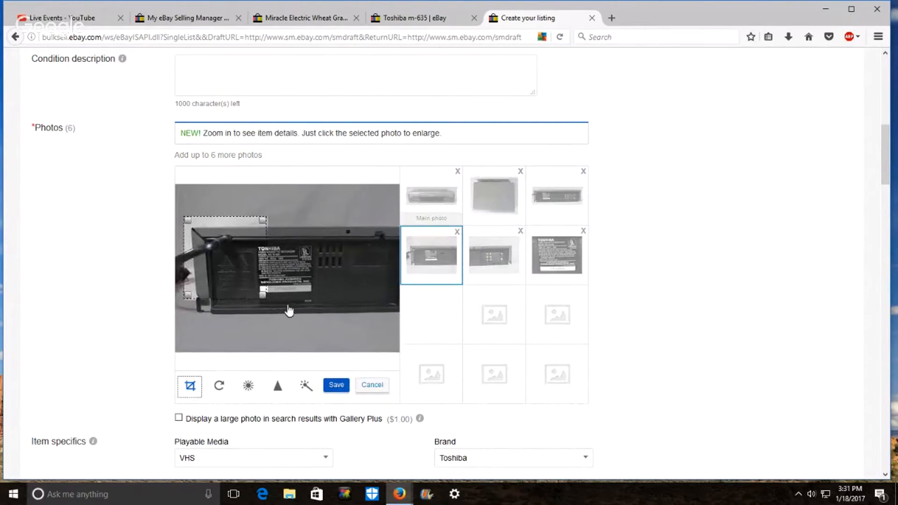
pyautogui.moveTo(288, 310); pyautogui.dragTo(399, 321)
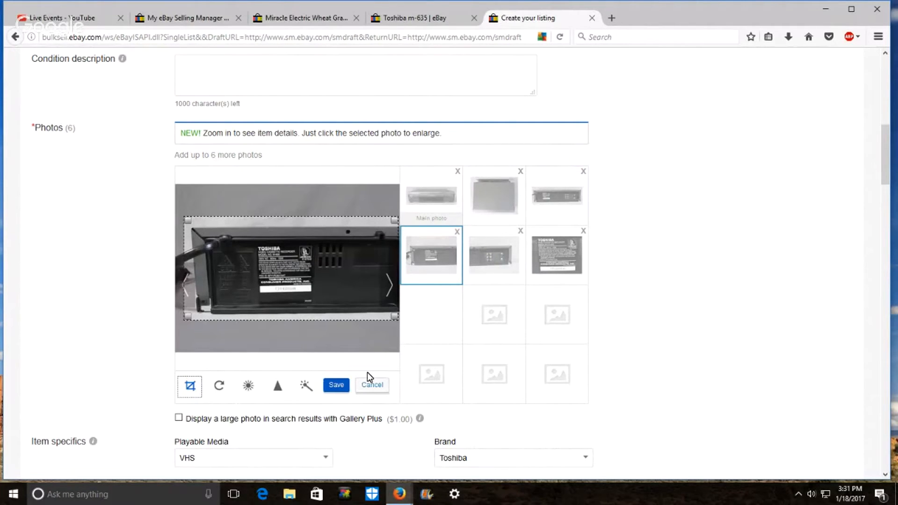
pyautogui.click(332, 386)
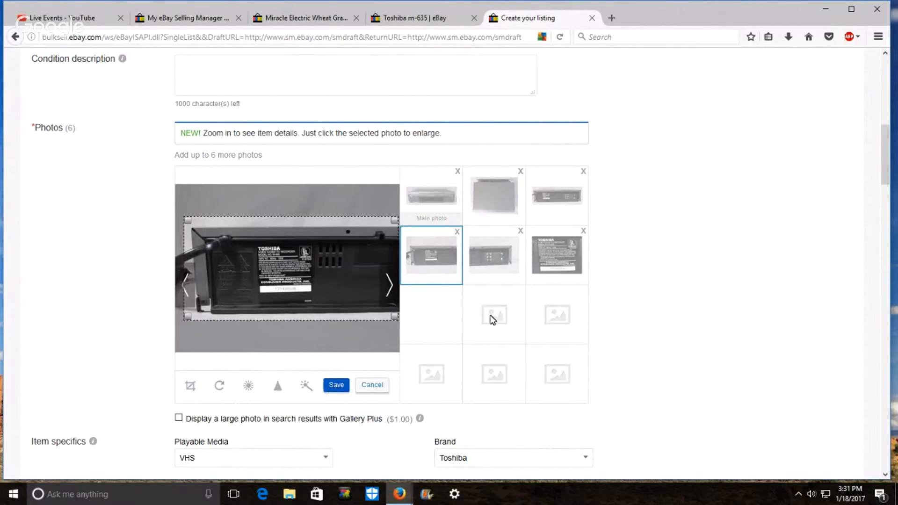
# Crop the fifth photo, the close-up of the rear jacks, to the VCR body out to the photo's left edge and save it.
pyautogui.click(495, 252)
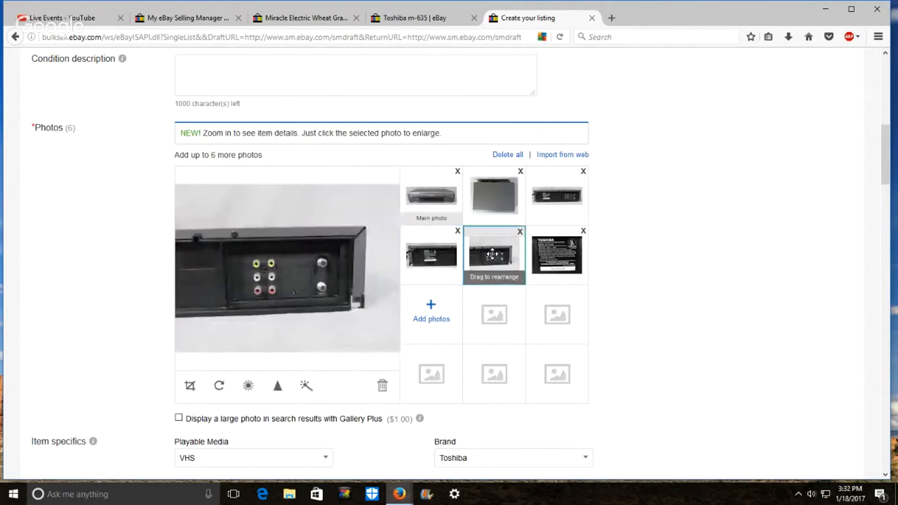
pyautogui.moveTo(284, 281); pyautogui.dragTo(330, 273)
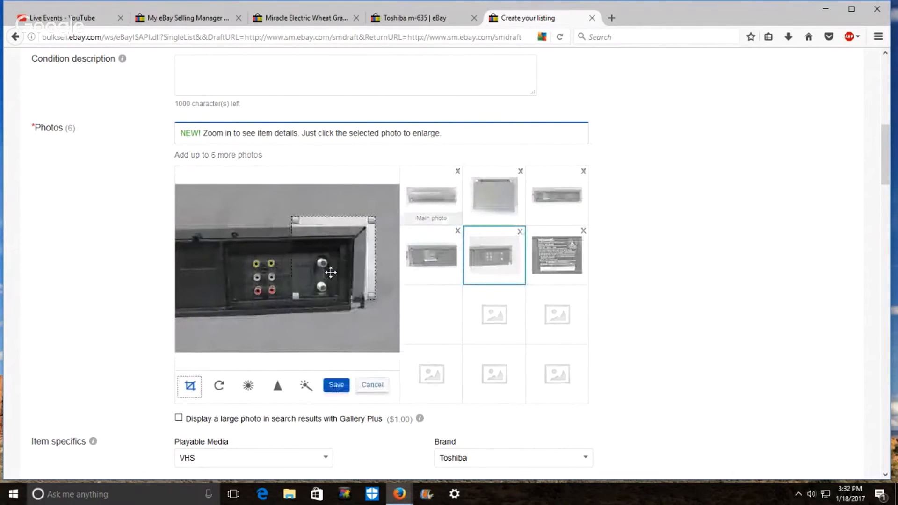
pyautogui.moveTo(299, 303); pyautogui.dragTo(173, 327)
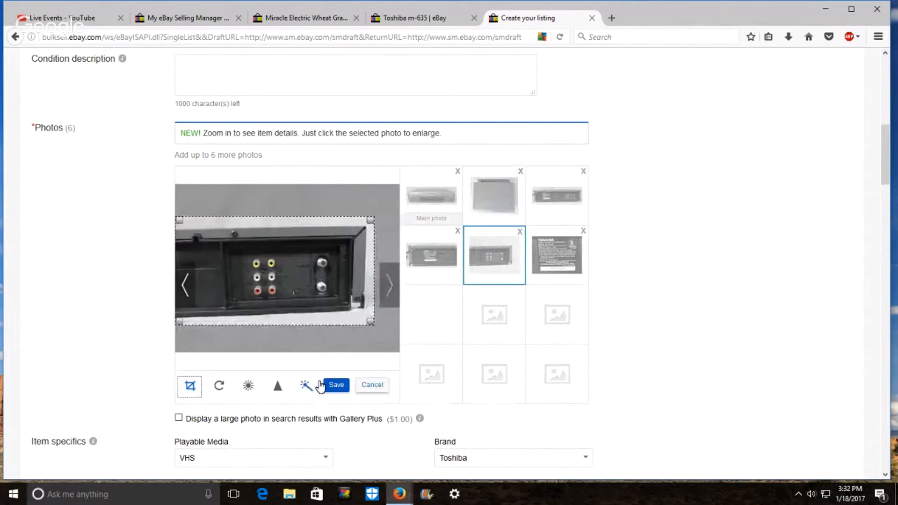
pyautogui.click(336, 385)
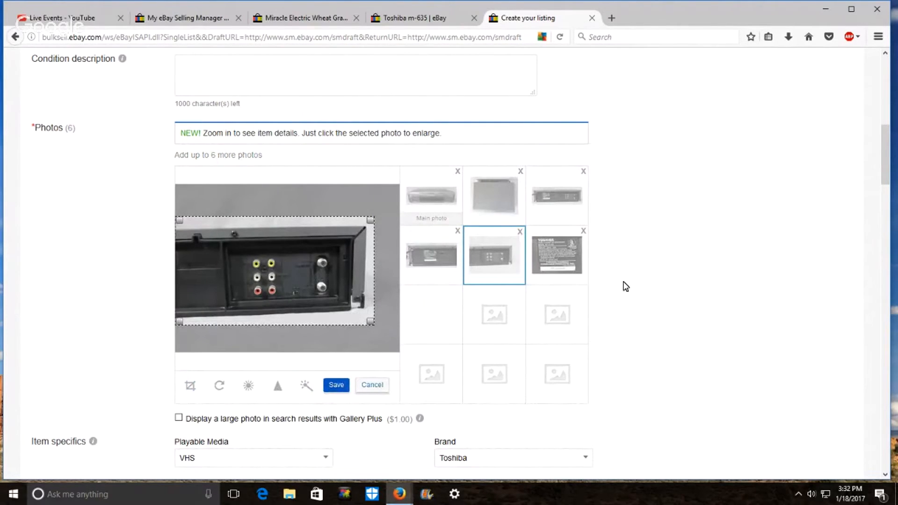
# View the sixth photo, the model label close-up, and remove the extra blank line above "Feel free to ask any questions." in the item description.
pyautogui.click(554, 255)
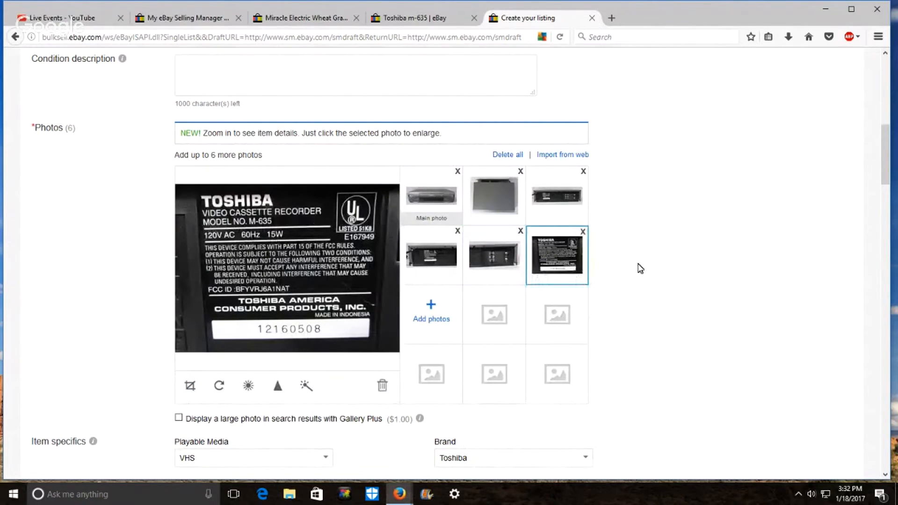
pyautogui.scroll(-1, 640, 268)
pyautogui.scroll(-2, 640, 269)
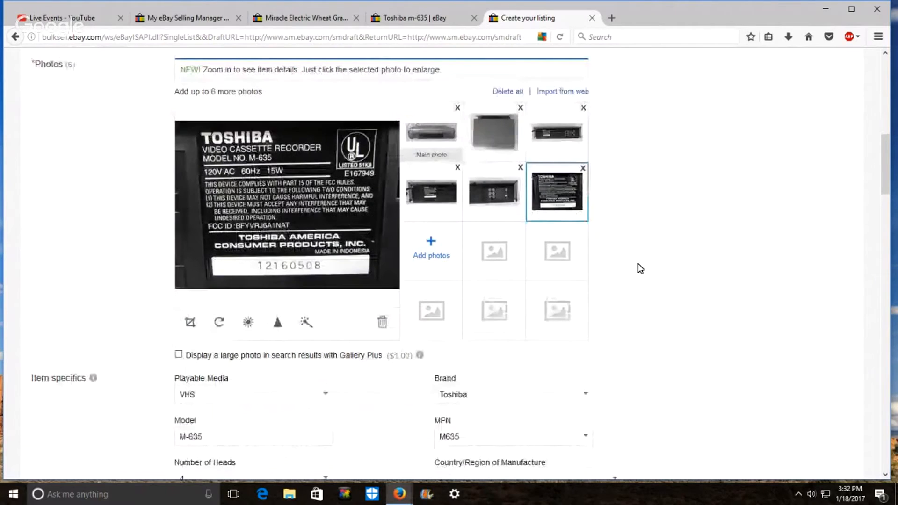
pyautogui.scroll(-3, 637, 266)
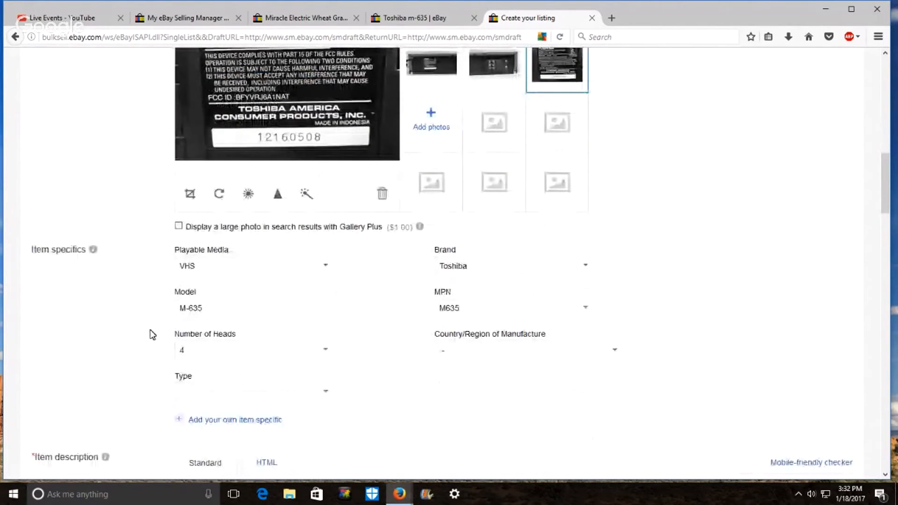
pyautogui.scroll(-8, 152, 335)
pyautogui.click(501, 242)
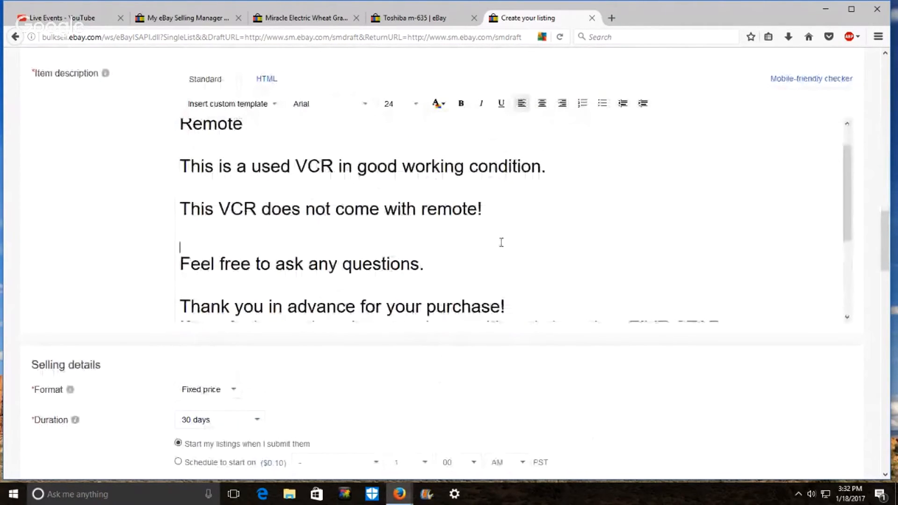
pyautogui.press('Delete')
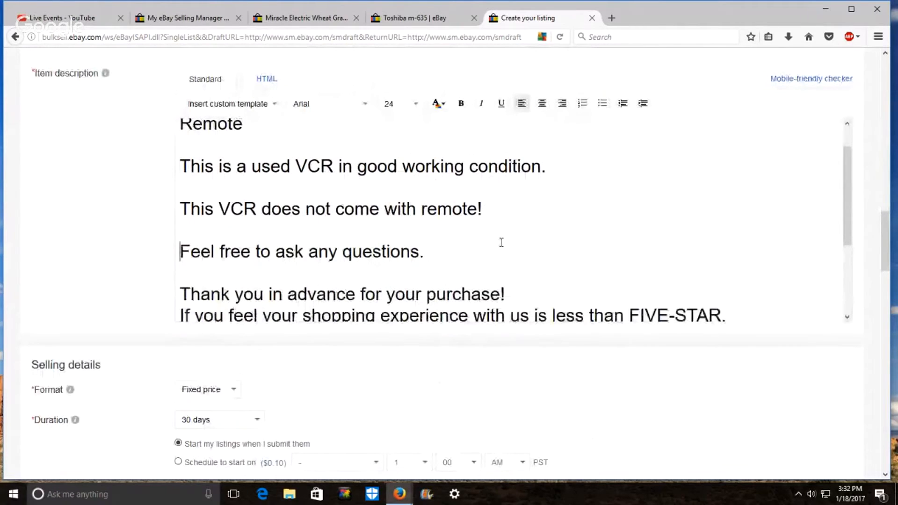
pyautogui.press('Return')
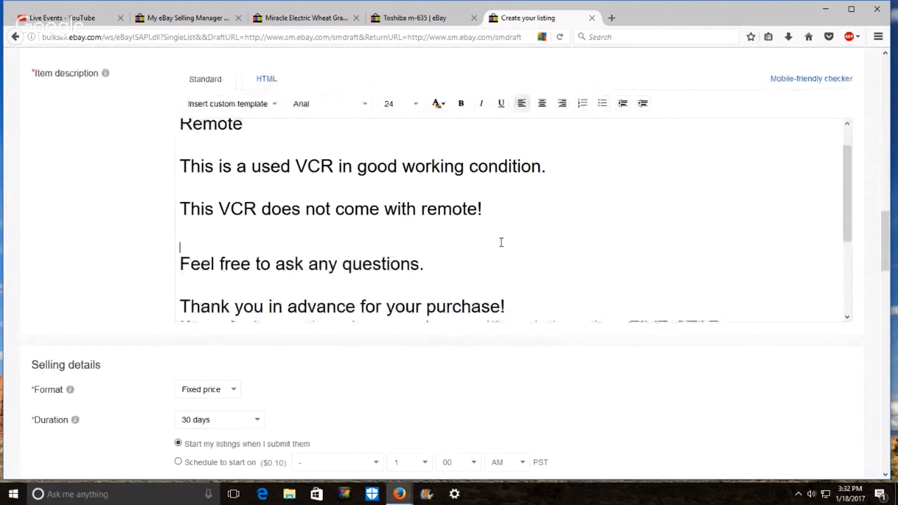
pyautogui.press('XF86AudioMute')
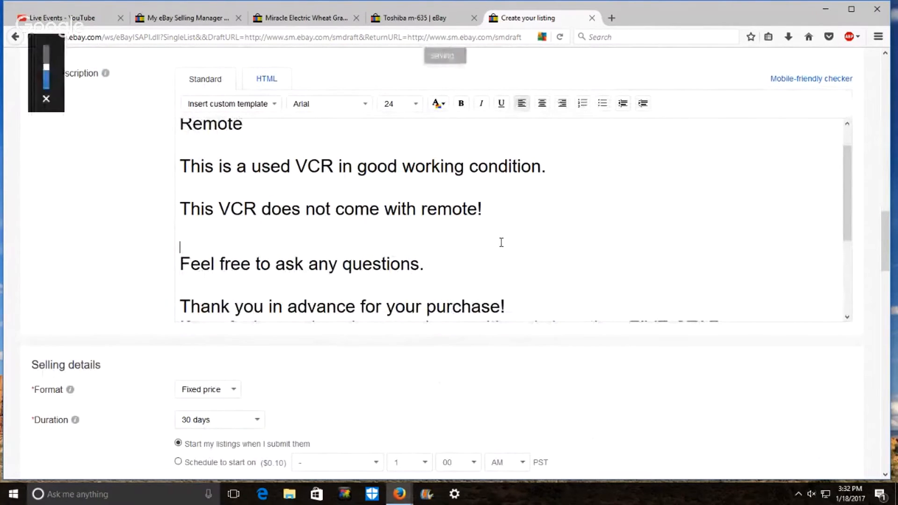
pyautogui.press('Delete')
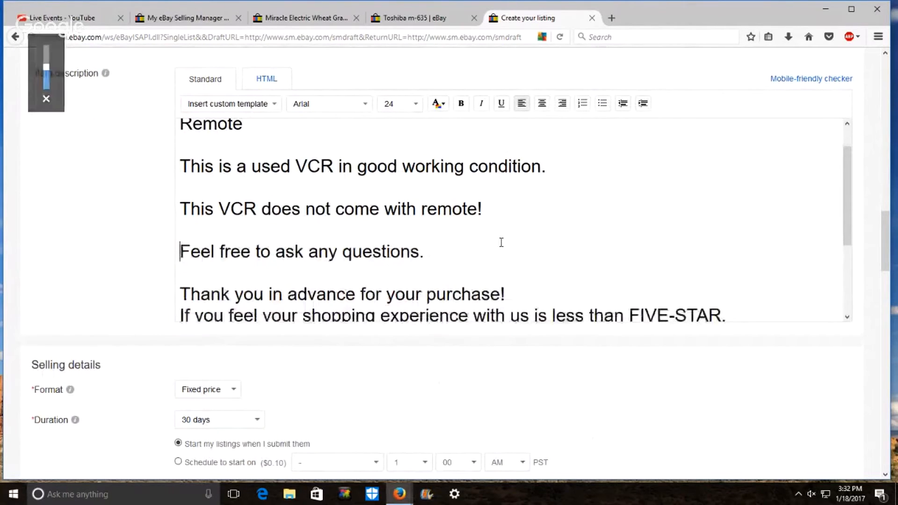
# Add the paragraph "Being a used item this VCR does have some cosmetic flaws. That does not affect use." below the no-remote line.
pyautogui.click(528, 210)
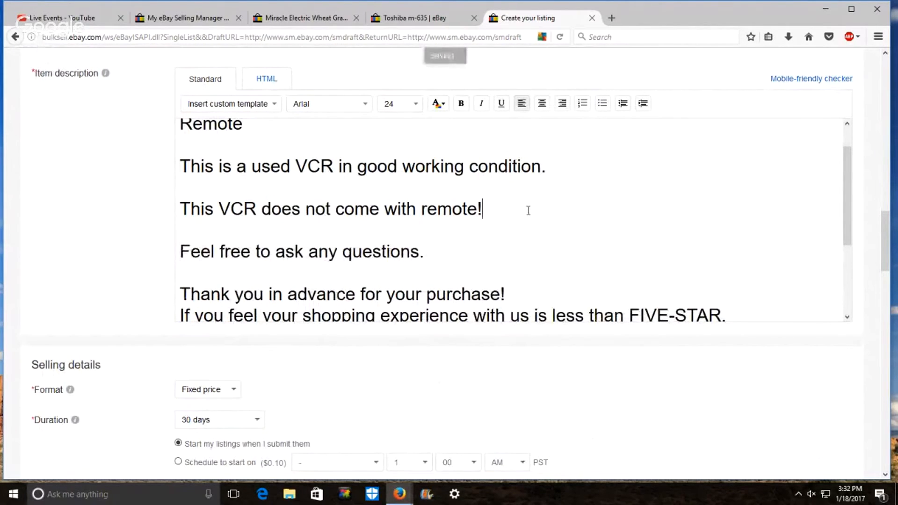
pyautogui.press('Return')
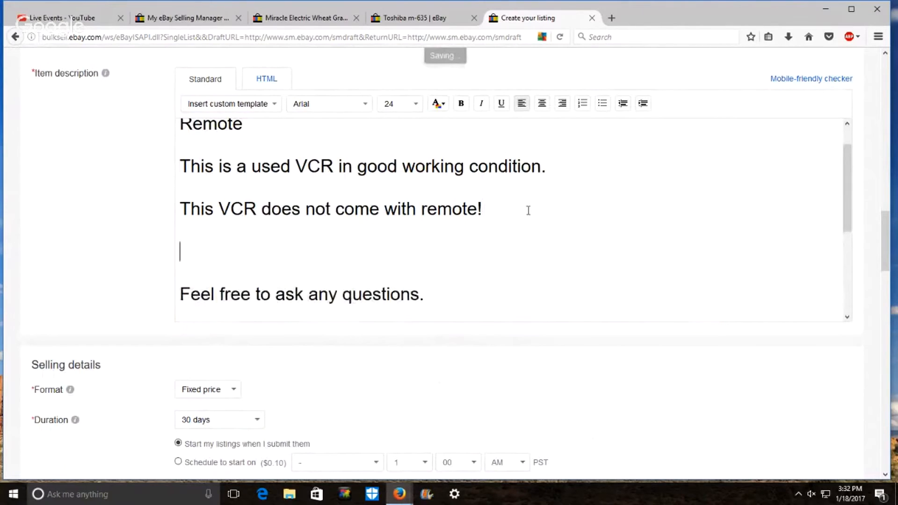
pyautogui.write('Being a ')
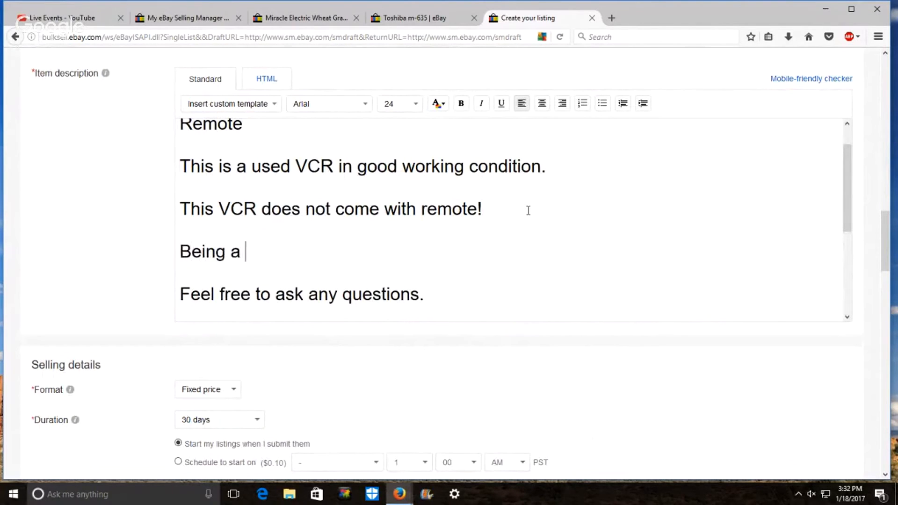
pyautogui.write('used ite')
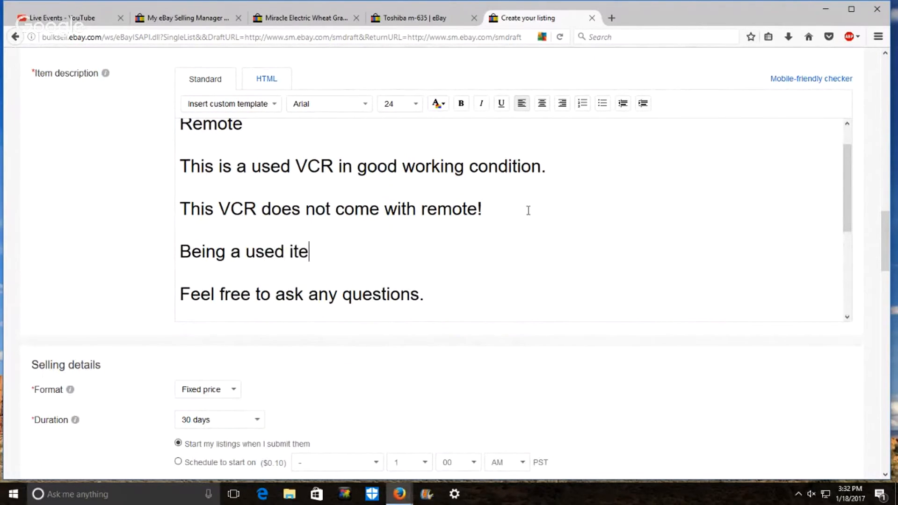
pyautogui.write('m this ')
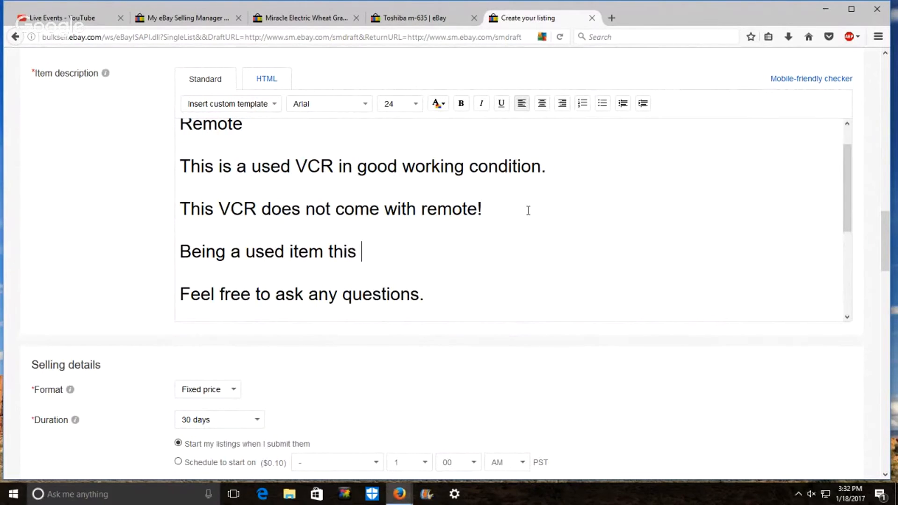
pyautogui.write('VCR doe')
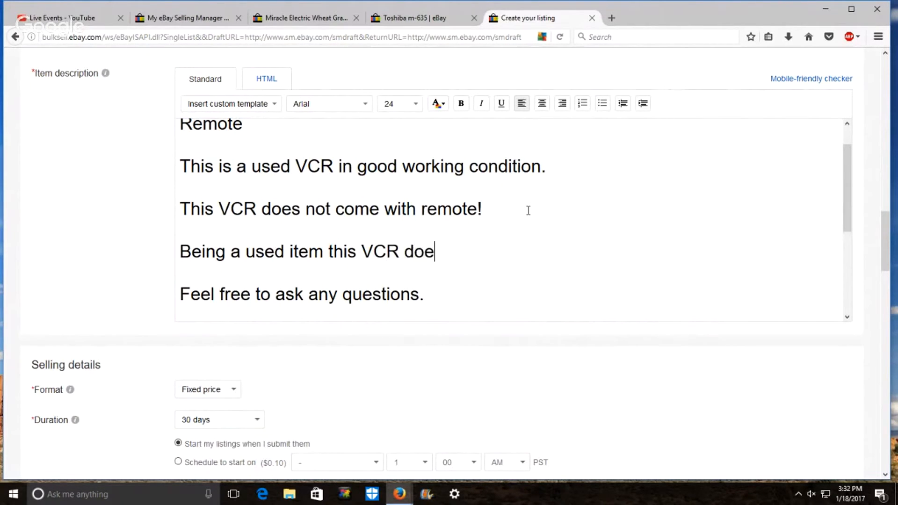
pyautogui.write('s have some ')
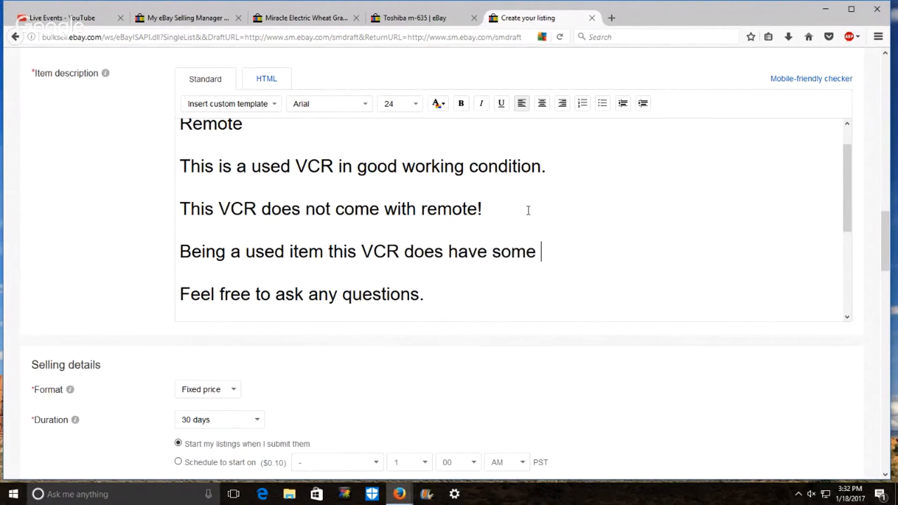
pyautogui.write('cosmetic ')
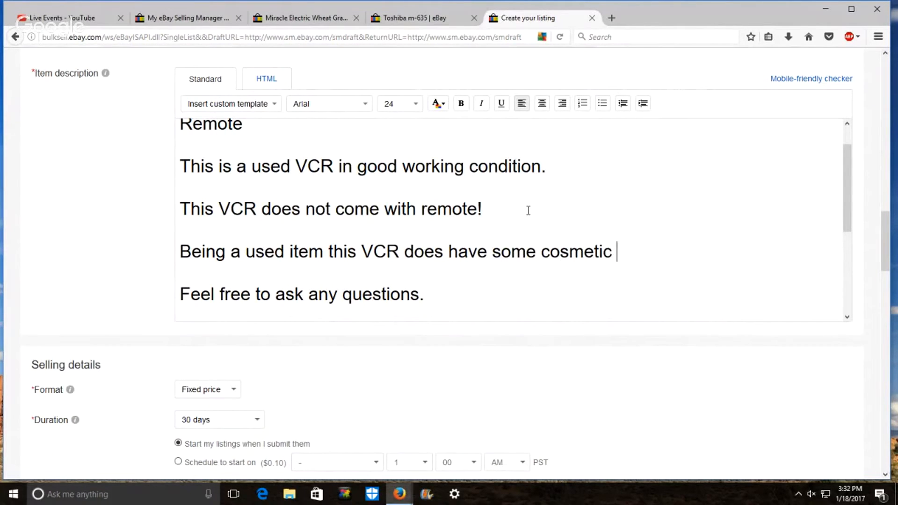
pyautogui.write('flaws')
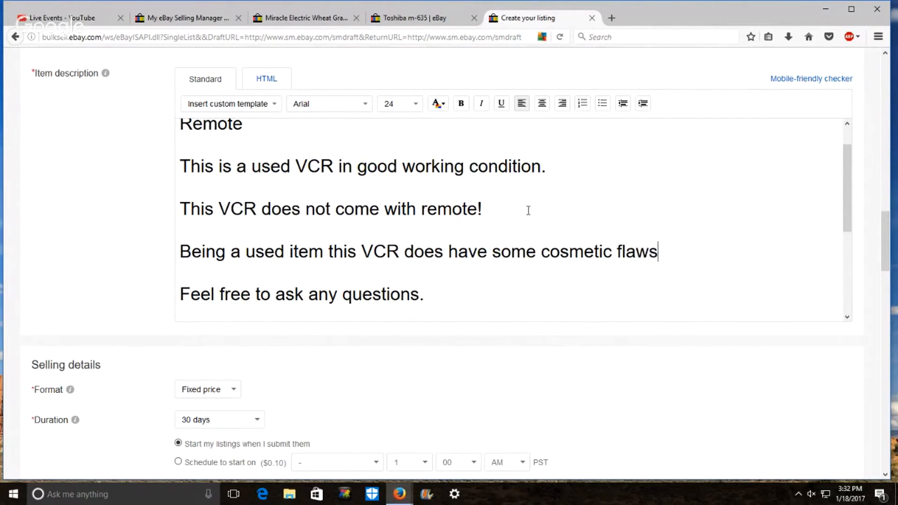
pyautogui.write('. That does not ')
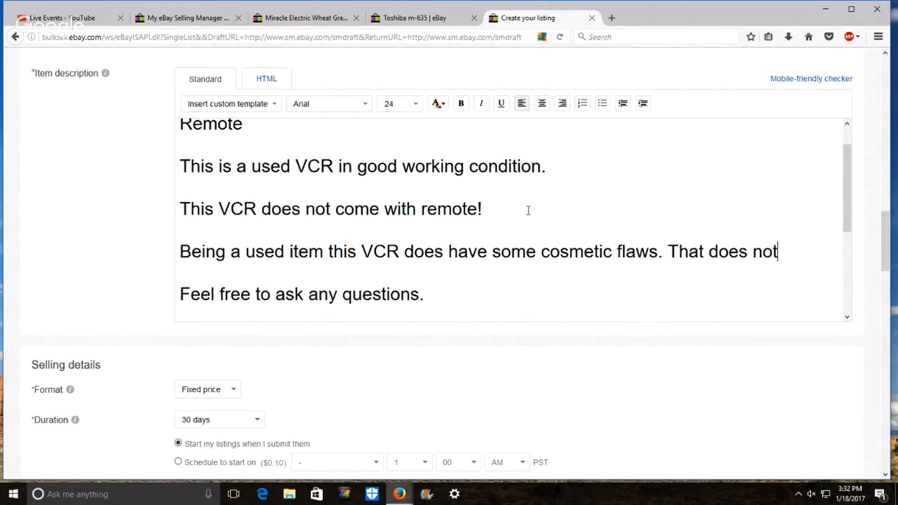
pyautogui.write('affec')
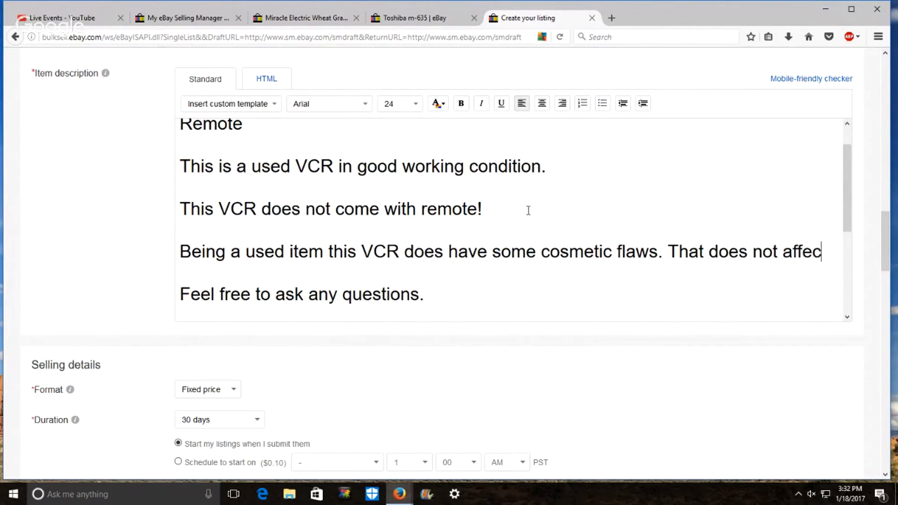
pyautogui.write('t us')
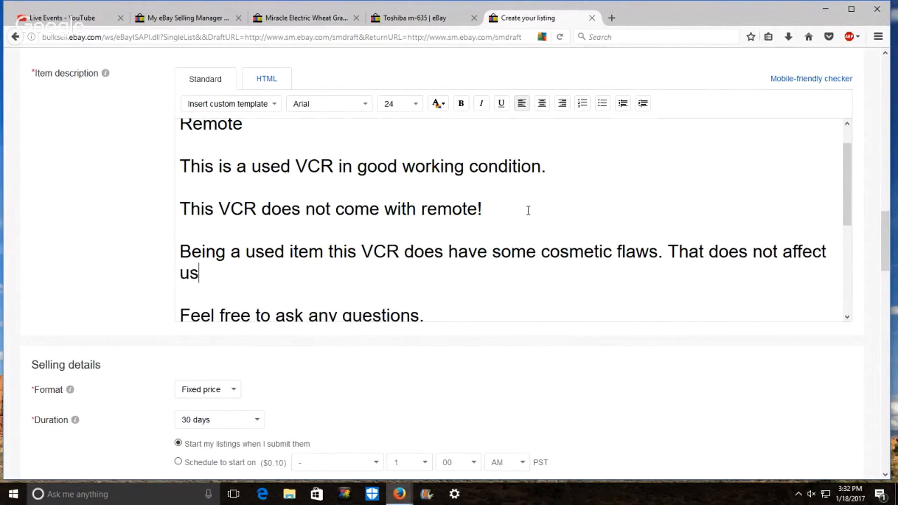
pyautogui.write('e.')
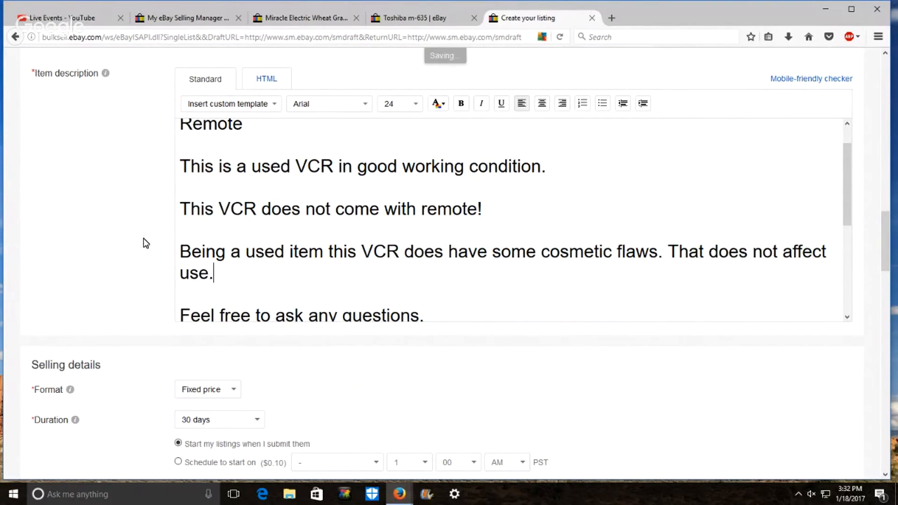
# Review the selling details and return options, including the return period choices and the additional return policy text.
pyautogui.scroll(-6, 146, 243)
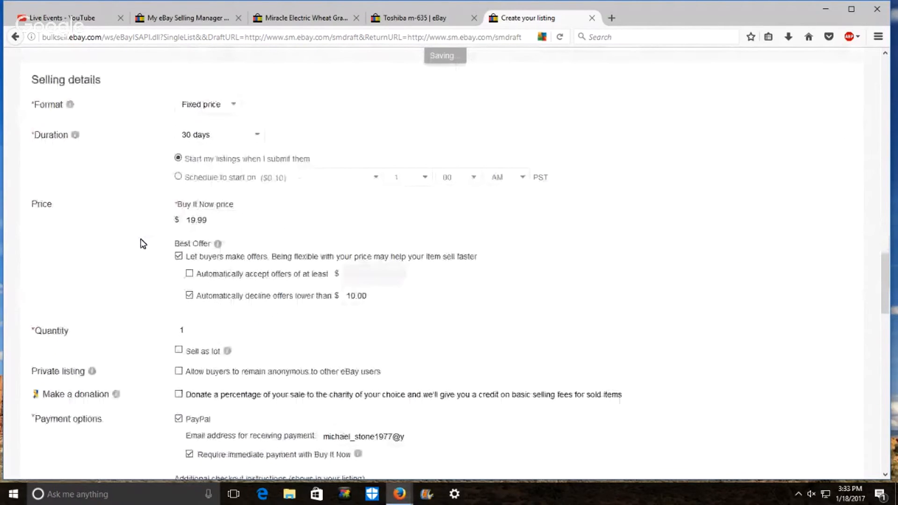
pyautogui.scroll(-10, 142, 243)
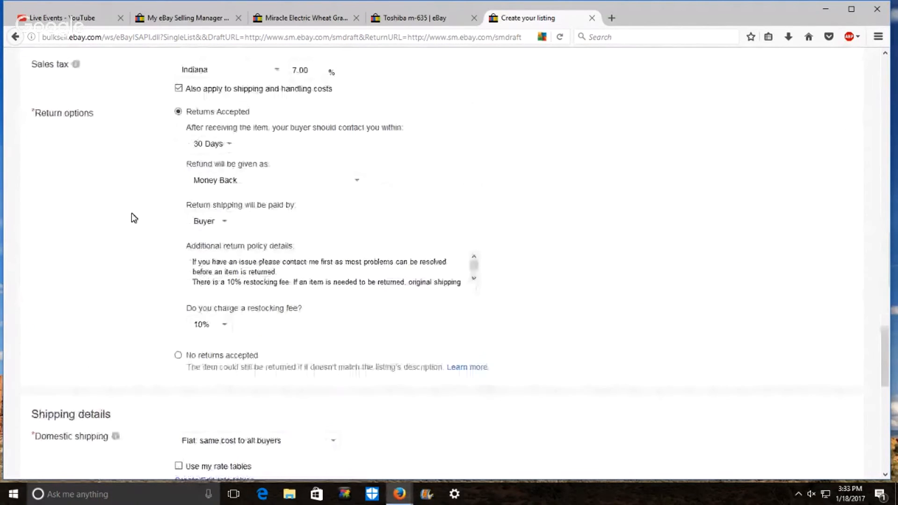
pyautogui.scroll(-1, 137, 151)
pyautogui.scroll(4, 138, 164)
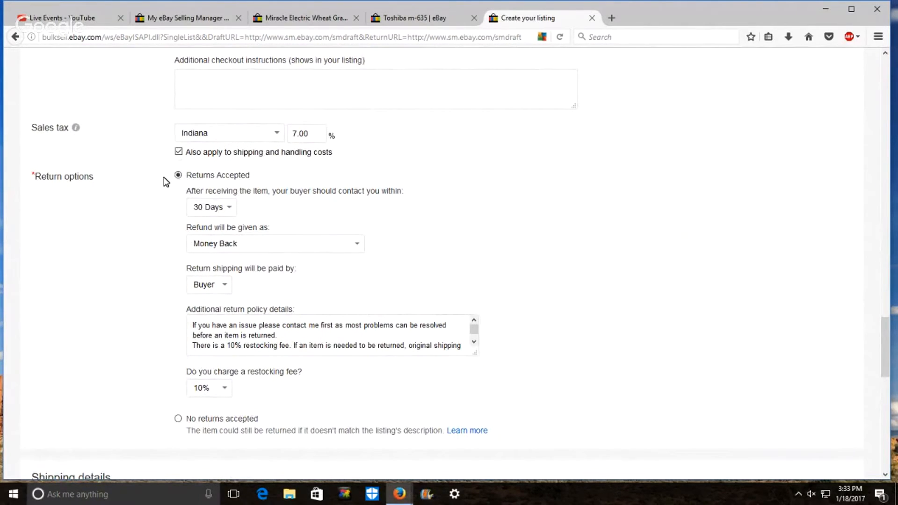
pyautogui.click(230, 207)
pyautogui.click(148, 223)
pyautogui.scroll(-2, 146, 231)
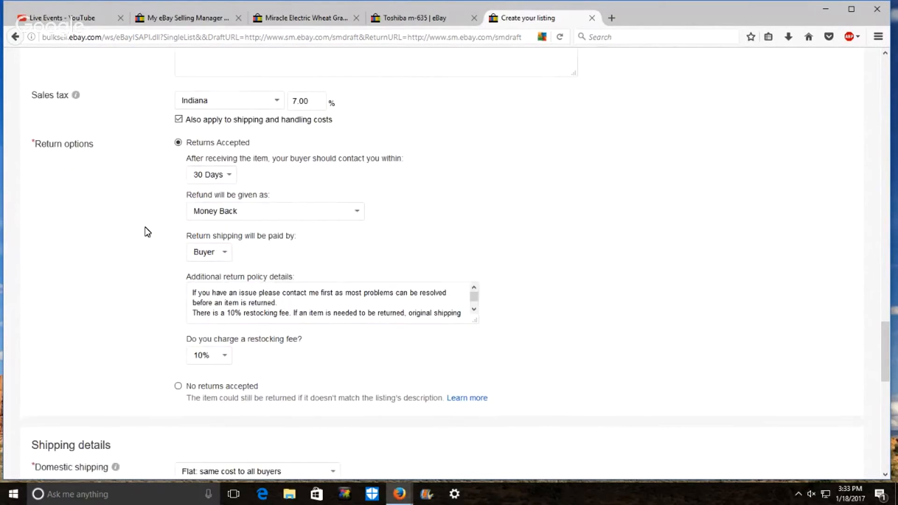
pyautogui.moveTo(192, 262); pyautogui.dragTo(459, 291)
pyautogui.click(114, 257)
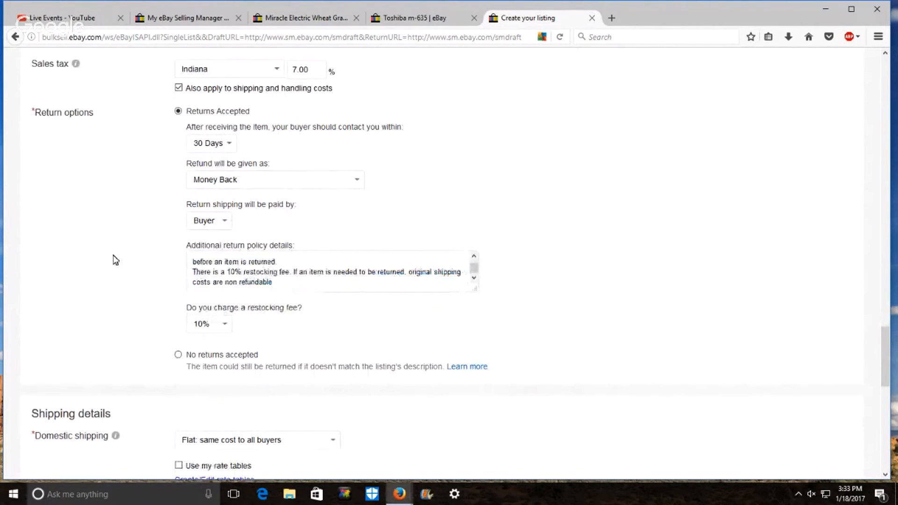
pyautogui.scroll(-1, 113, 257)
pyautogui.scroll(-3, 116, 260)
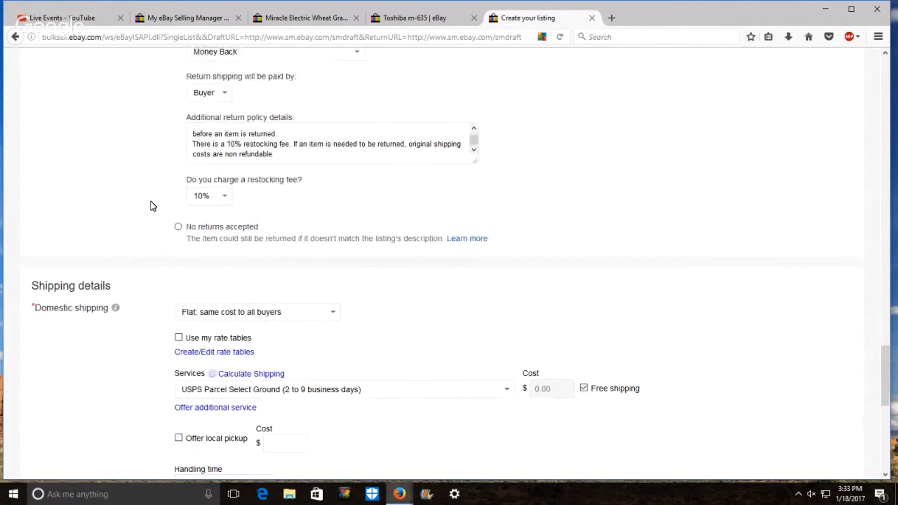
# Set the domestic shipping type to "Calculated: Cost varies by buyer location".
pyautogui.scroll(-2, 152, 206)
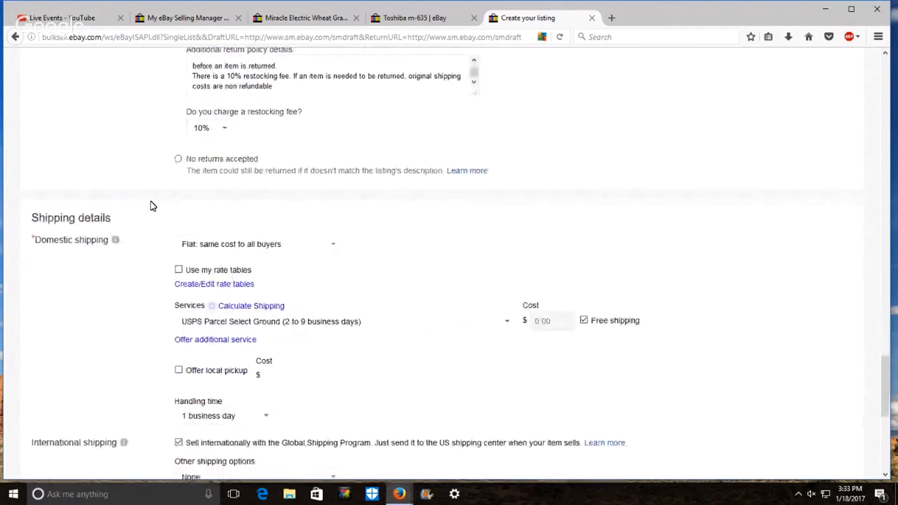
pyautogui.scroll(-2, 152, 206)
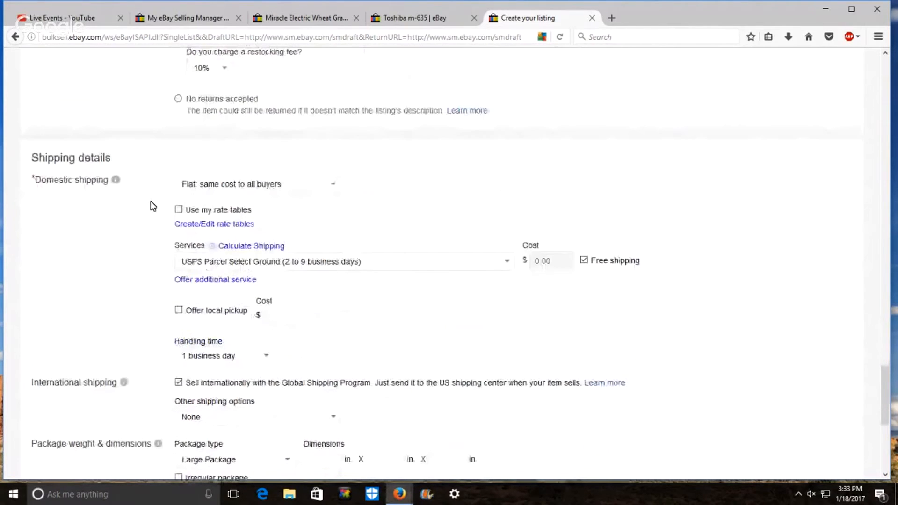
pyautogui.click(334, 184)
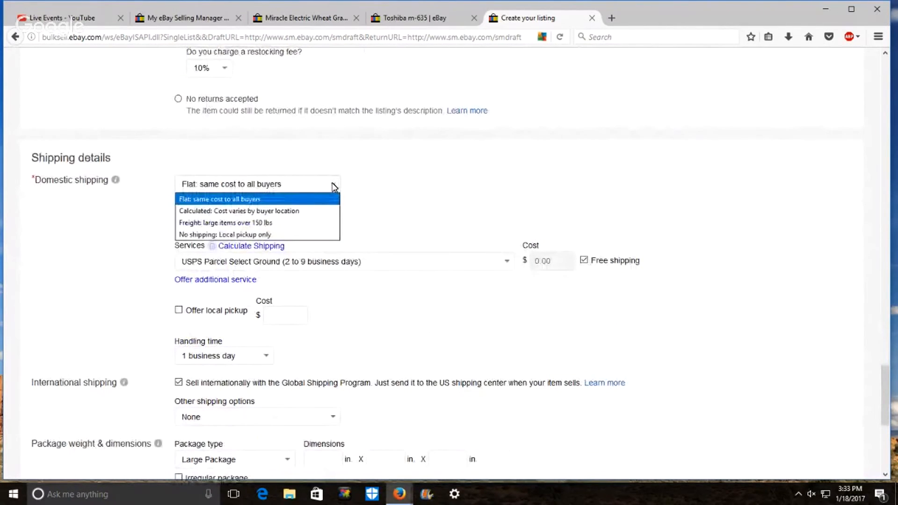
pyautogui.click(288, 215)
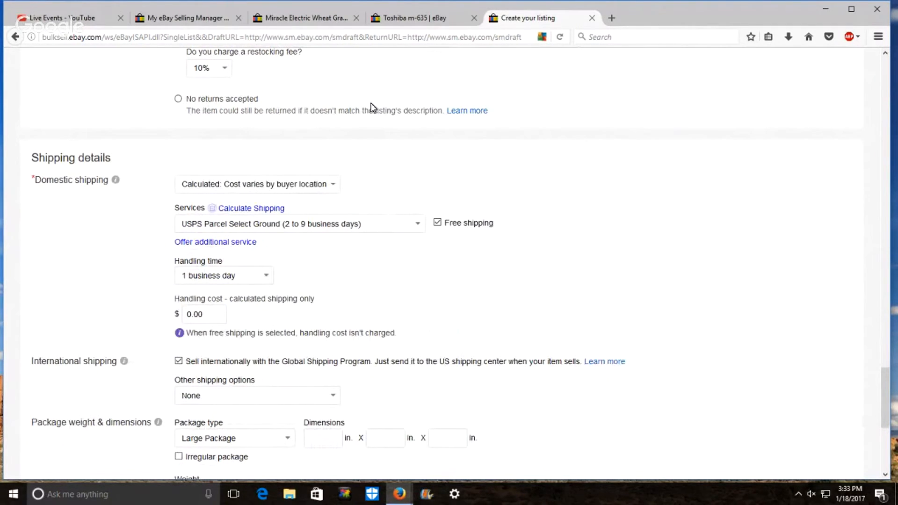
pyautogui.moveTo(399, 494)
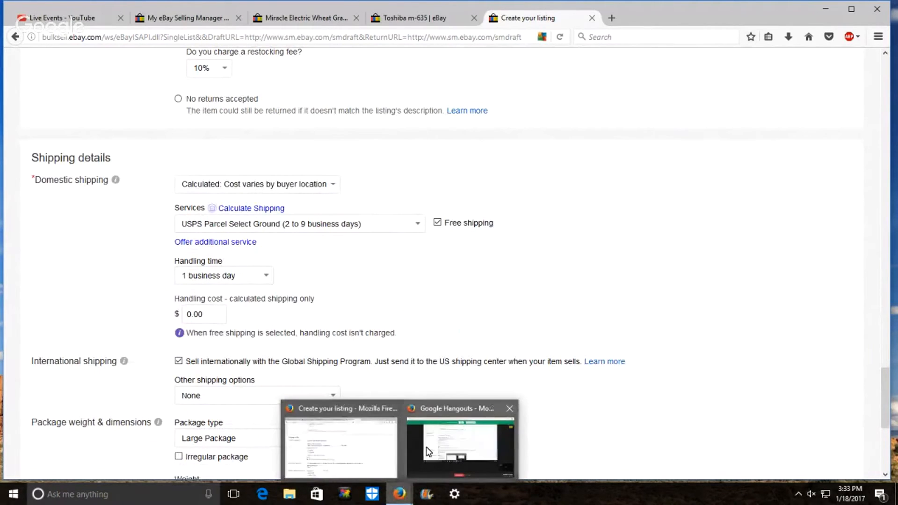
pyautogui.click(426, 448)
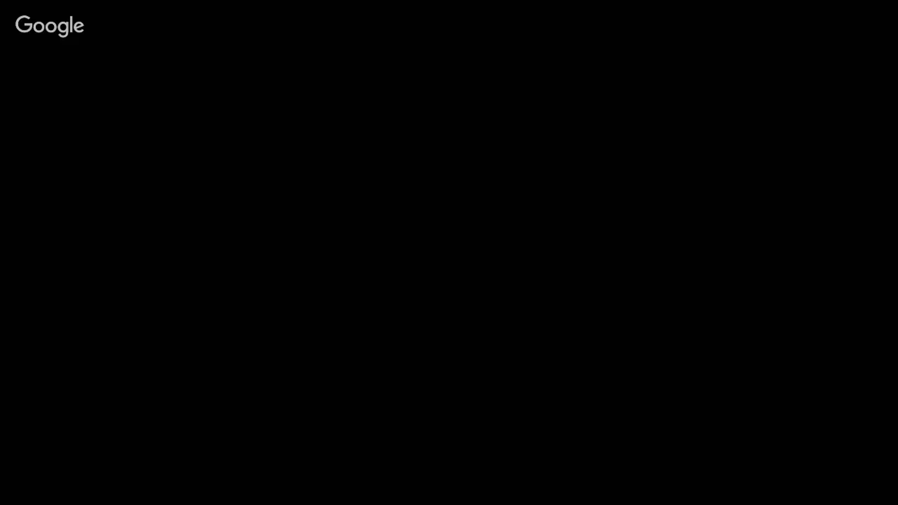
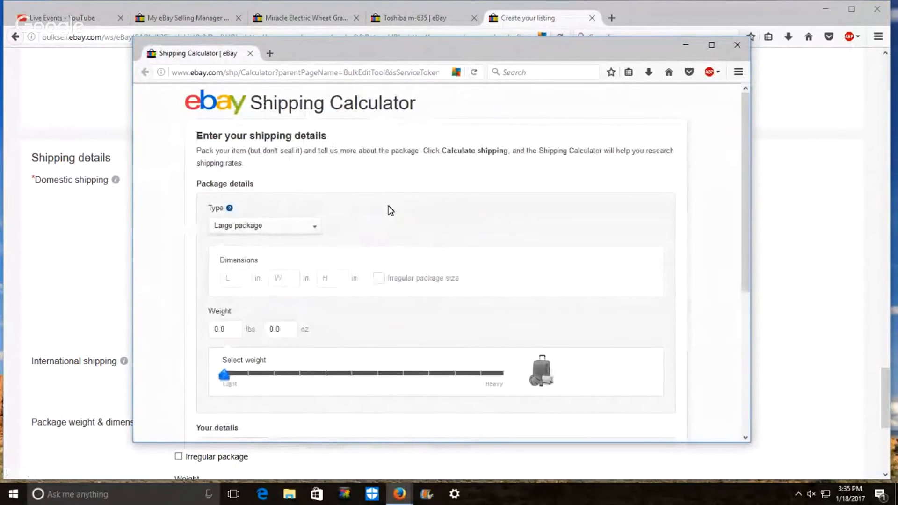
# Set the package type to Large package in the shipping calculator and mark it as an irregular package size.
pyautogui.click(301, 229)
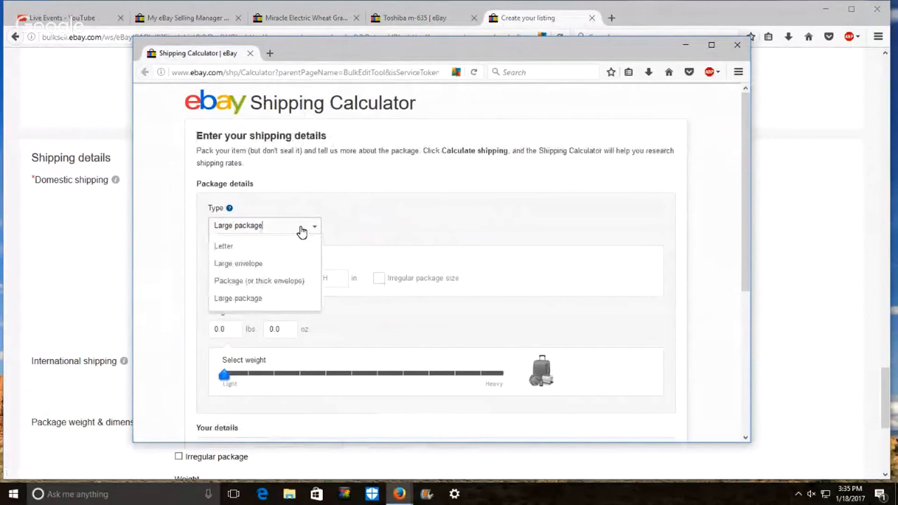
pyautogui.click(259, 302)
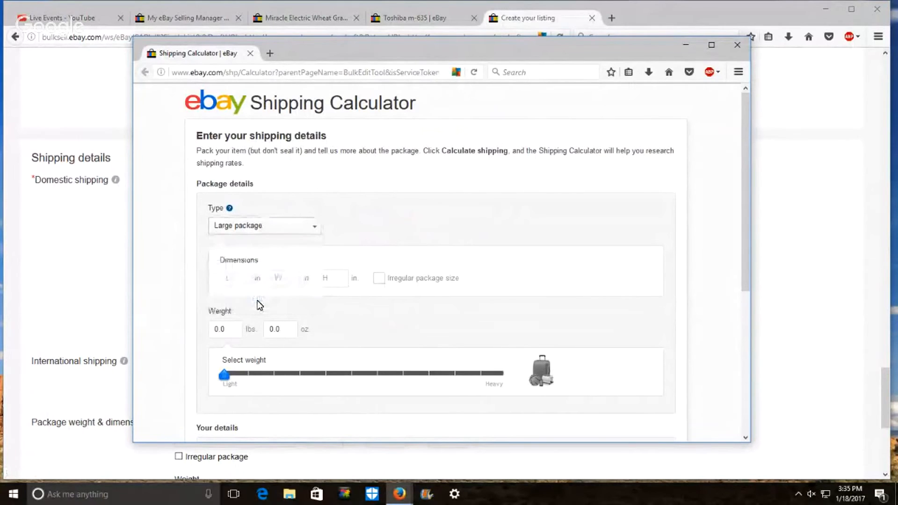
pyautogui.click(379, 280)
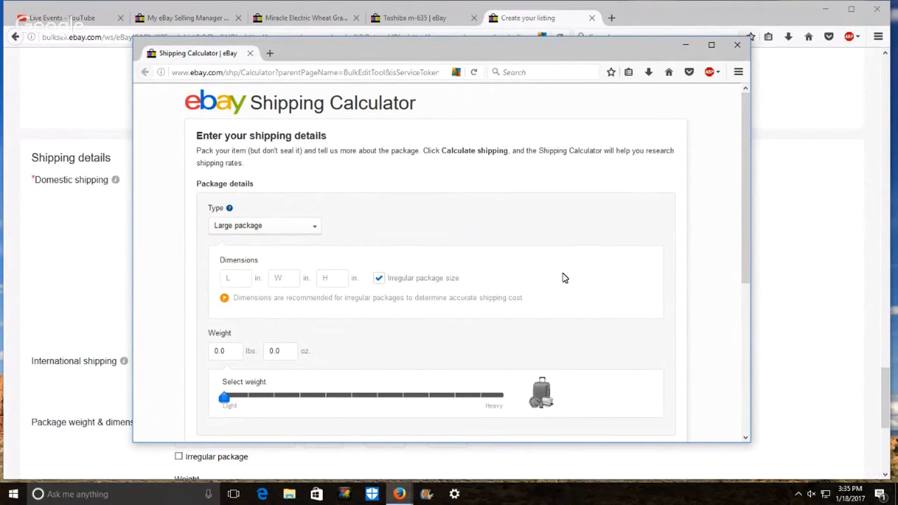
# Set the package weight to 10 lbs and calculate shipping for a domestic destination.
pyautogui.scroll(-3, 582, 221)
pyautogui.scroll(-1, 581, 221)
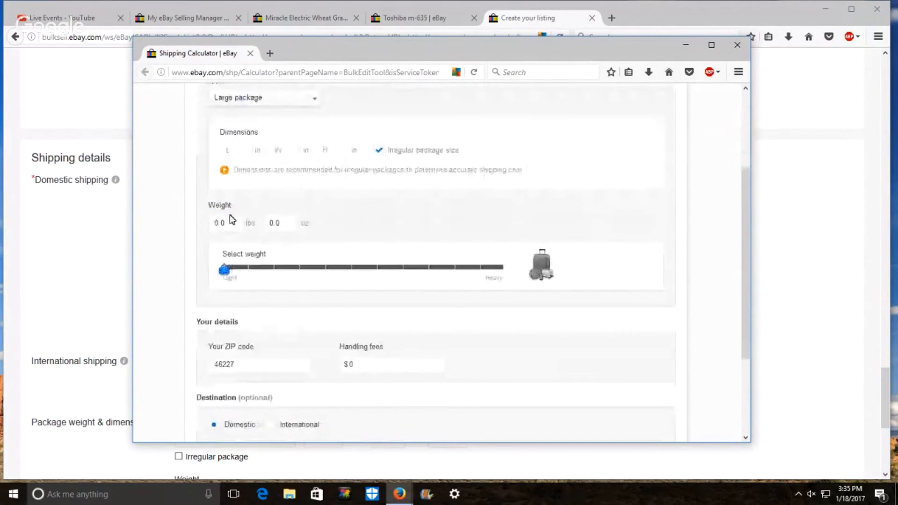
pyautogui.click(231, 220)
pyautogui.write('1')
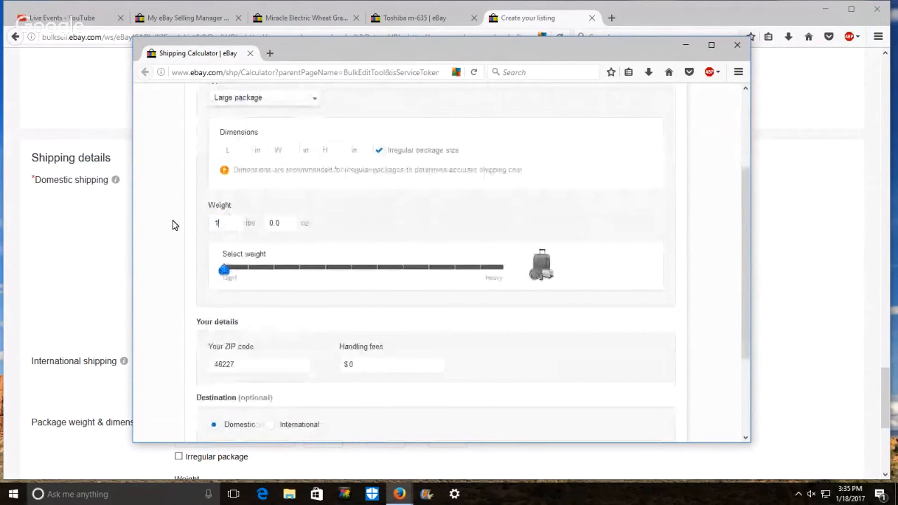
pyautogui.write('0')
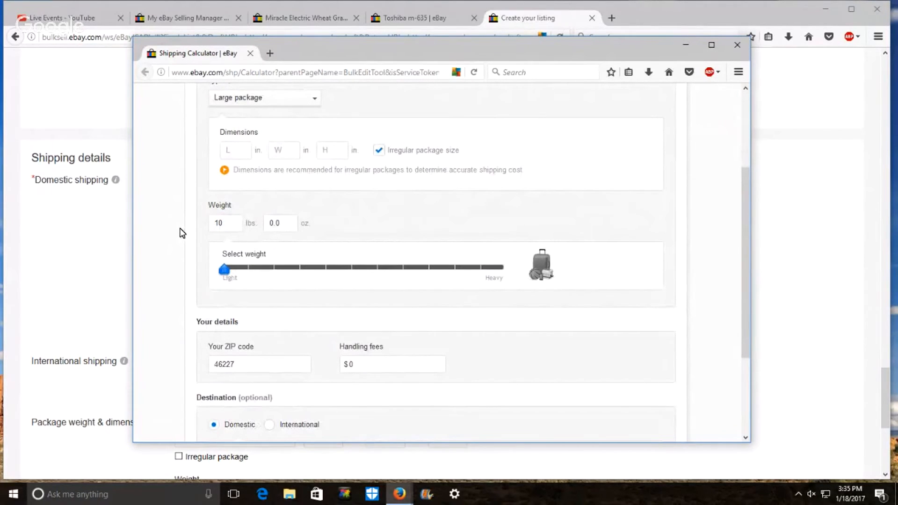
pyautogui.scroll(-3, 180, 239)
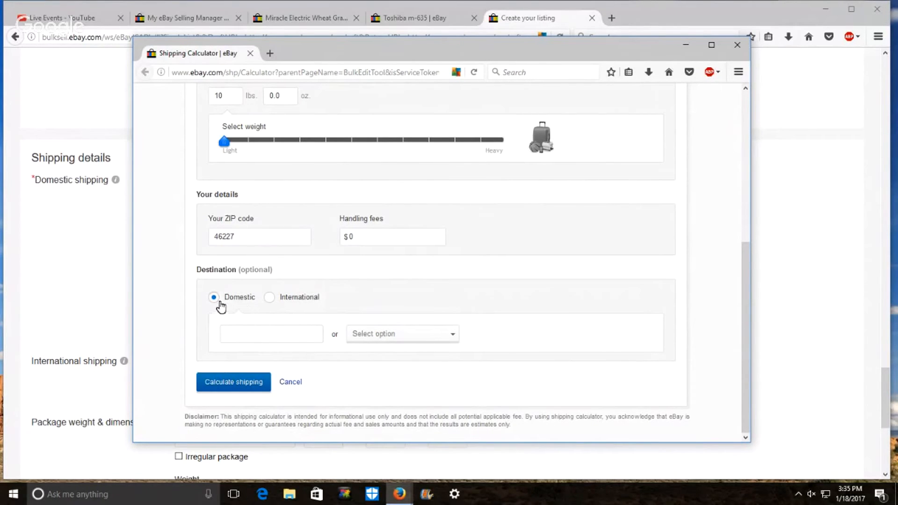
pyautogui.click(222, 384)
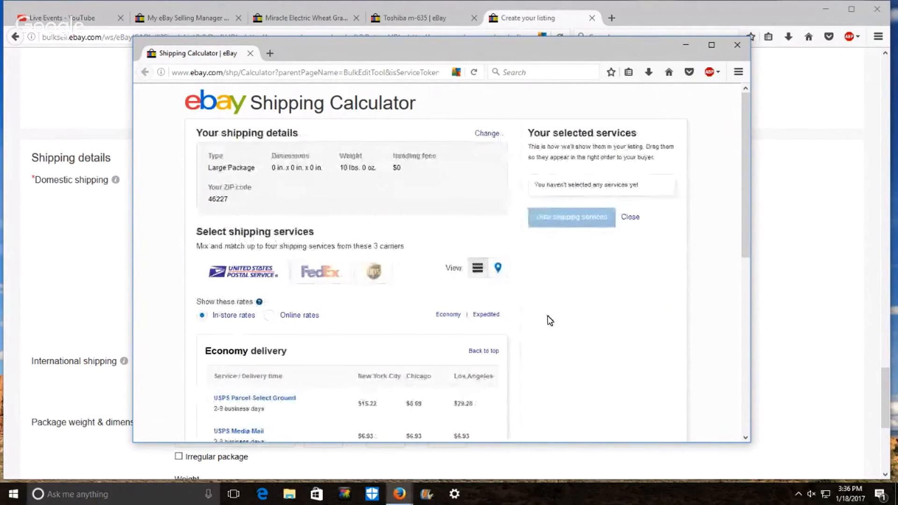
# Compare the USPS in-store rates with the online rates for economy and expedited delivery.
pyautogui.scroll(-5, 550, 321)
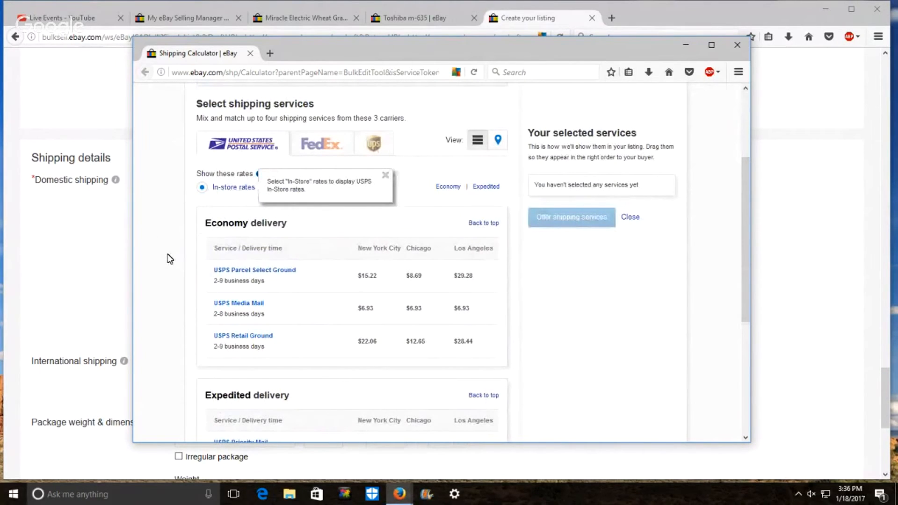
pyautogui.click(386, 176)
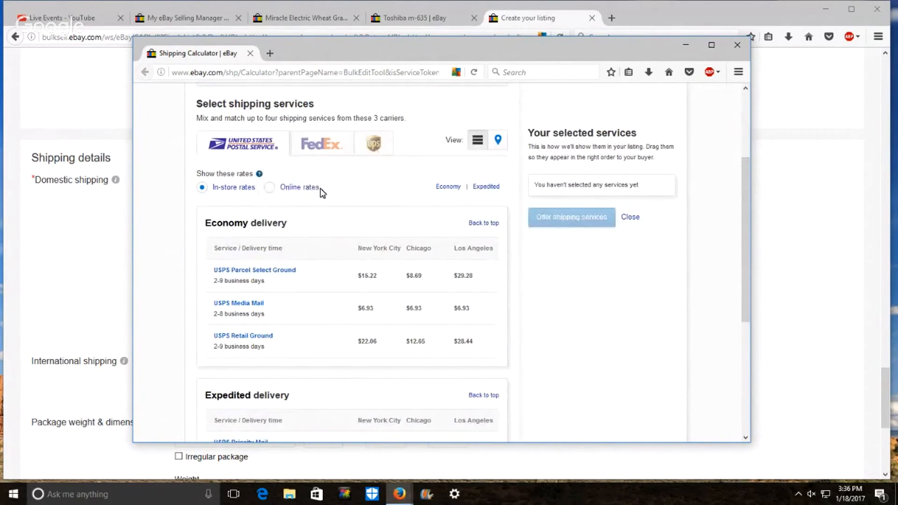
pyautogui.moveTo(299, 189)
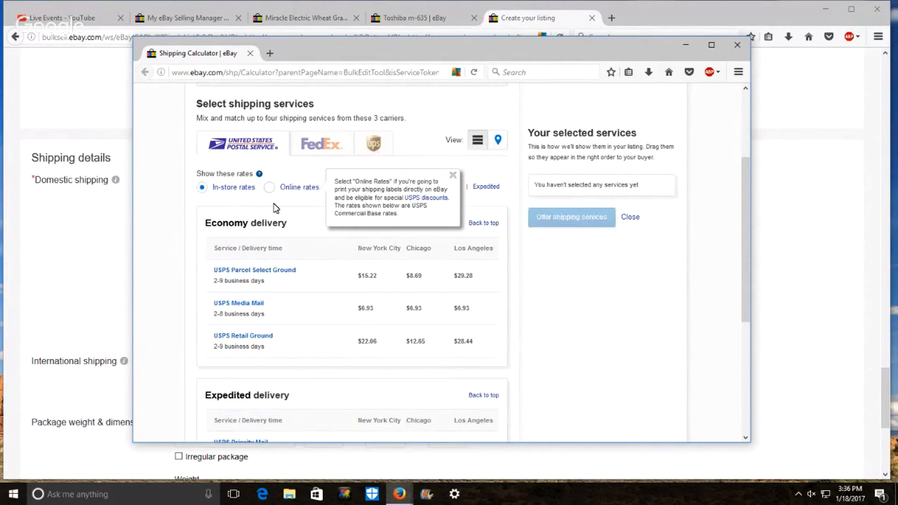
pyautogui.click(270, 187)
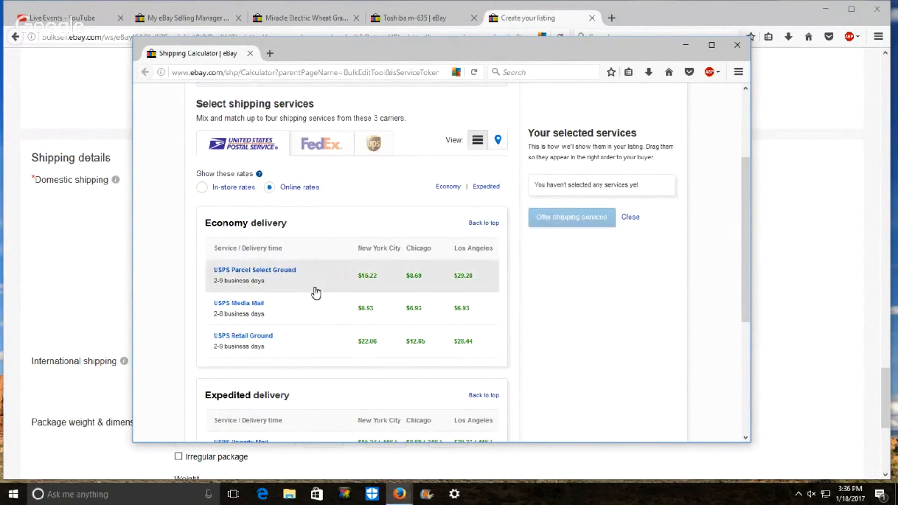
pyautogui.scroll(-3, 313, 293)
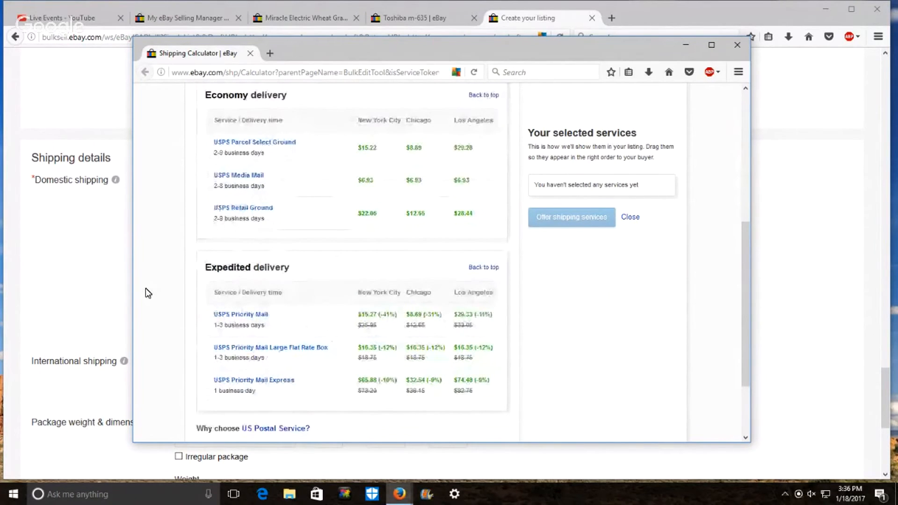
pyautogui.scroll(3, 145, 288)
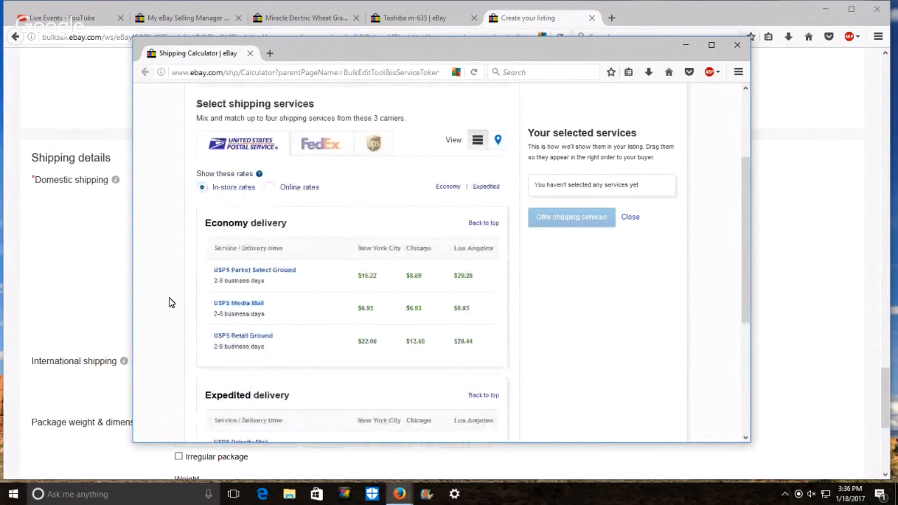
pyautogui.scroll(-2, 172, 302)
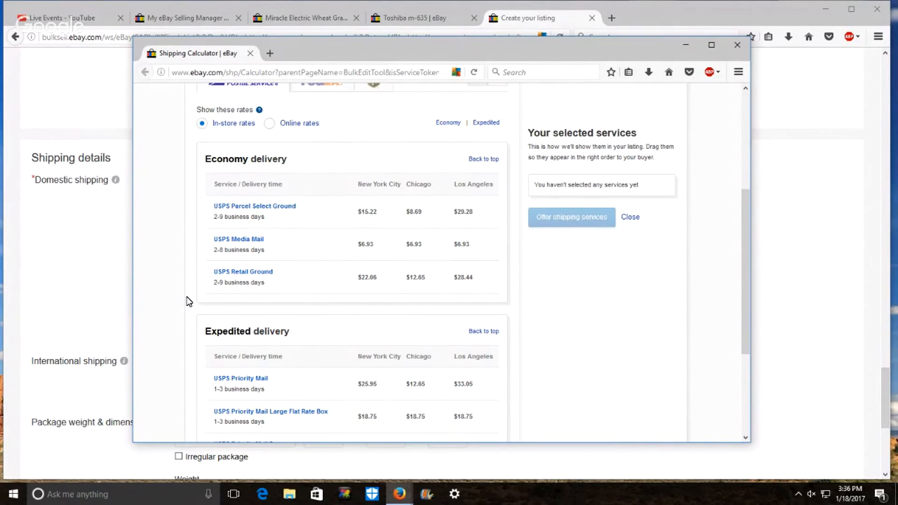
# Select USPS Parcel Select Ground, USPS Retail Ground and USPS Priority Mail as the shipping services.
pyautogui.click(293, 218)
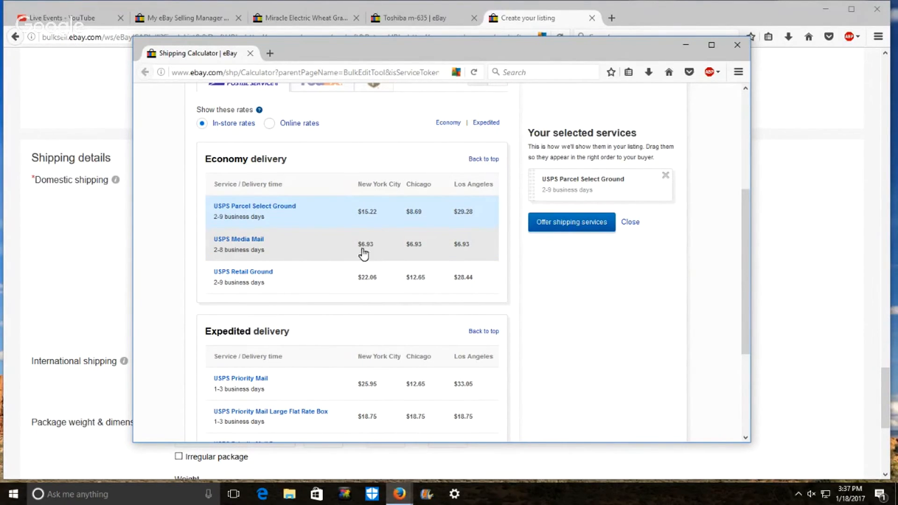
pyautogui.click(298, 282)
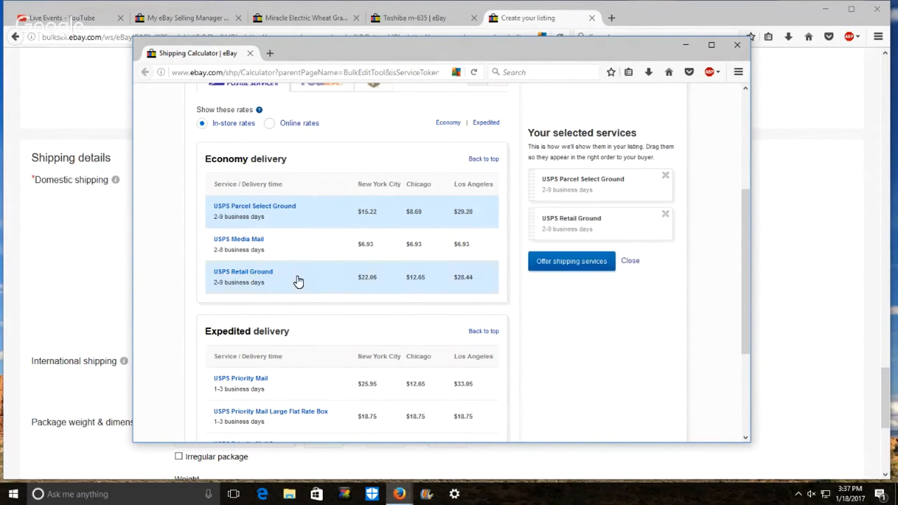
pyautogui.scroll(-2, 299, 282)
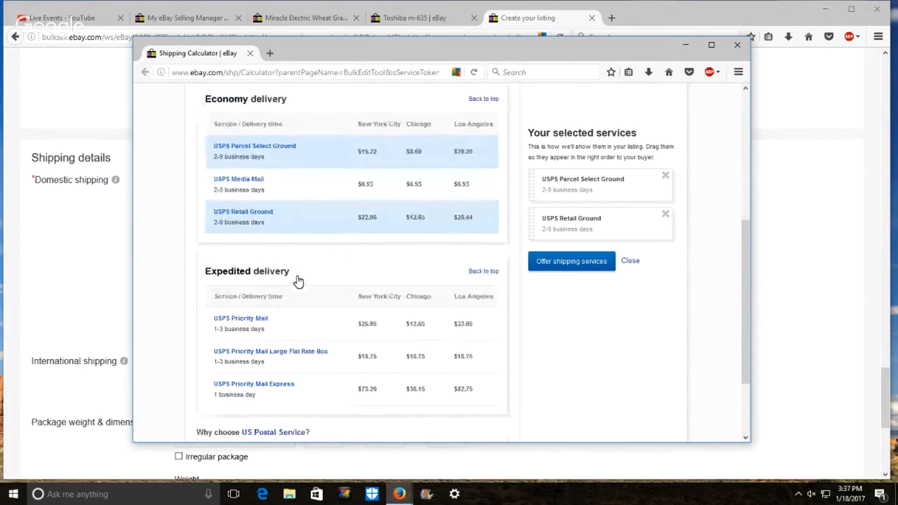
pyautogui.click(310, 329)
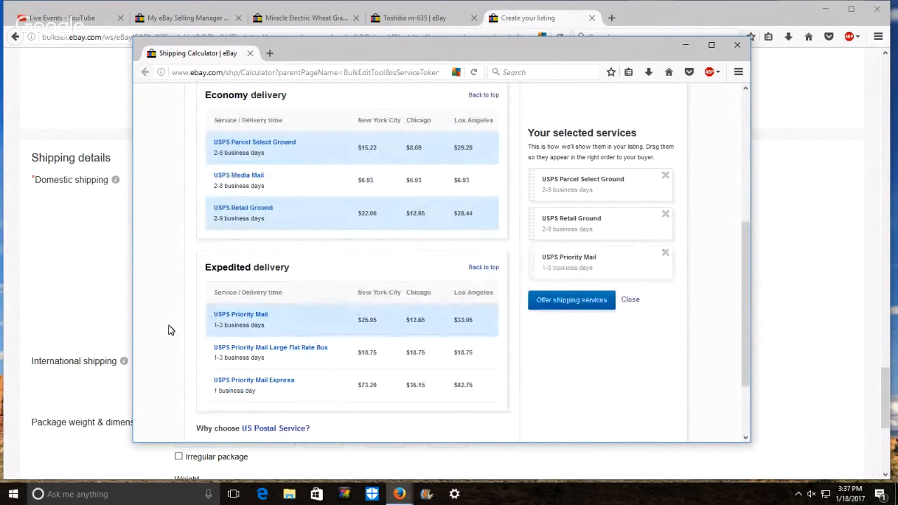
# Examine the rates of the selected USPS services, checking the discounted online rates before returning to in-store rates.
pyautogui.scroll(4, 177, 328)
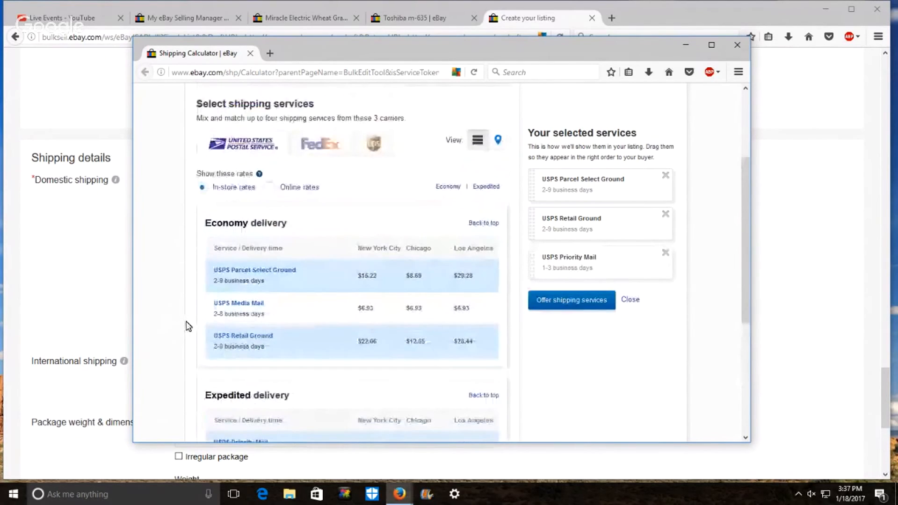
pyautogui.scroll(-2, 189, 326)
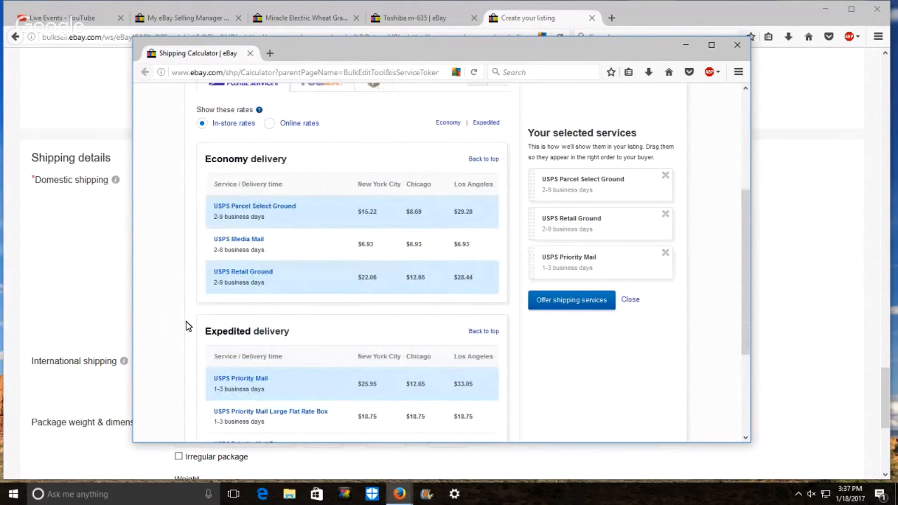
pyautogui.scroll(-4, 189, 326)
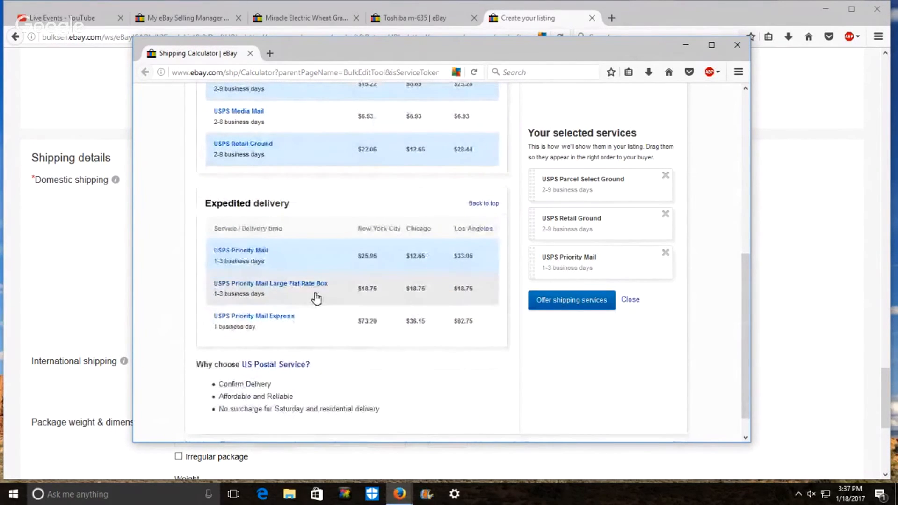
pyautogui.scroll(4, 155, 326)
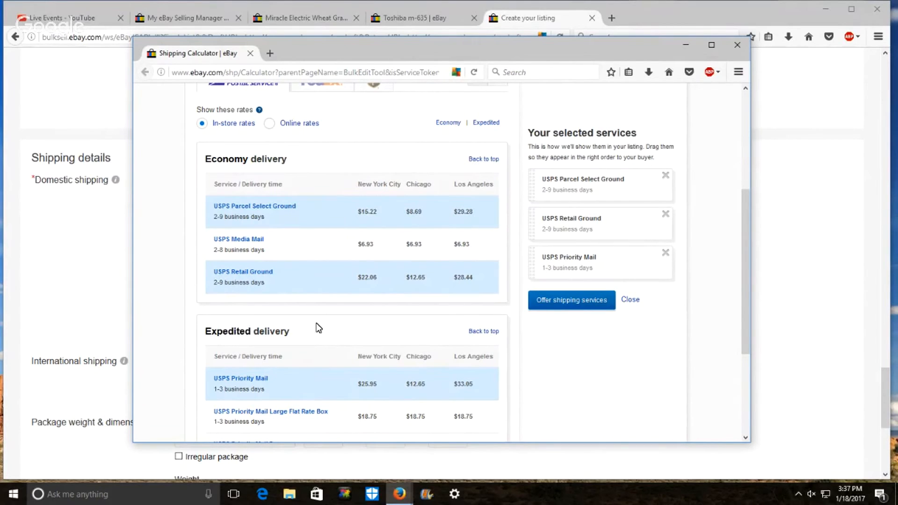
pyautogui.click(270, 123)
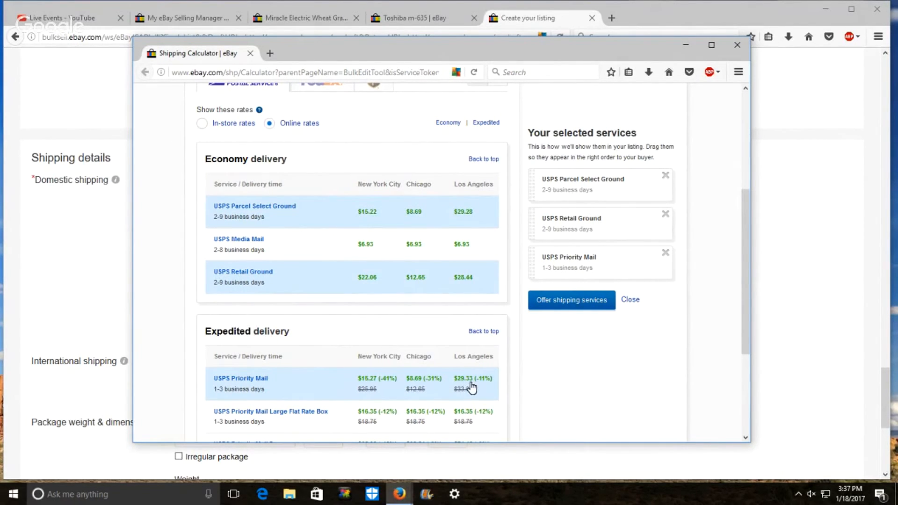
pyautogui.click(203, 125)
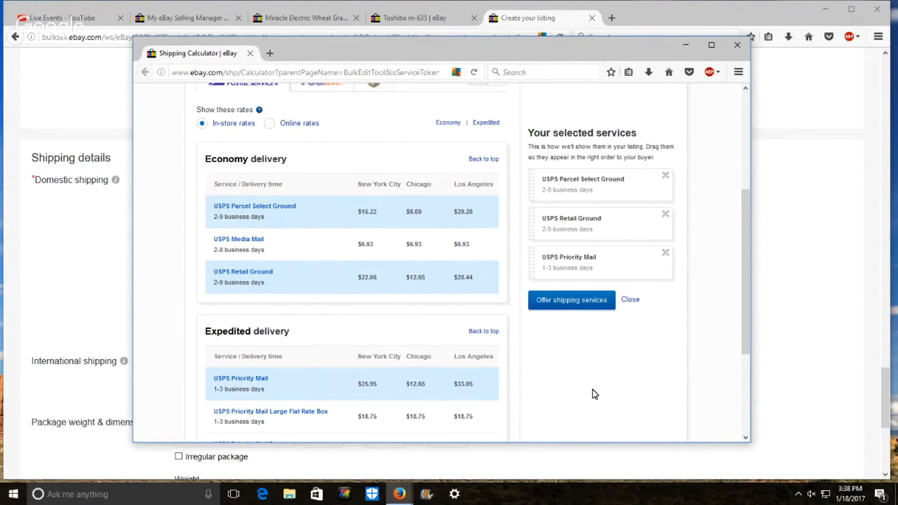
# Offer the three selected USPS shipping services in the listing.
pyautogui.scroll(3, 526, 399)
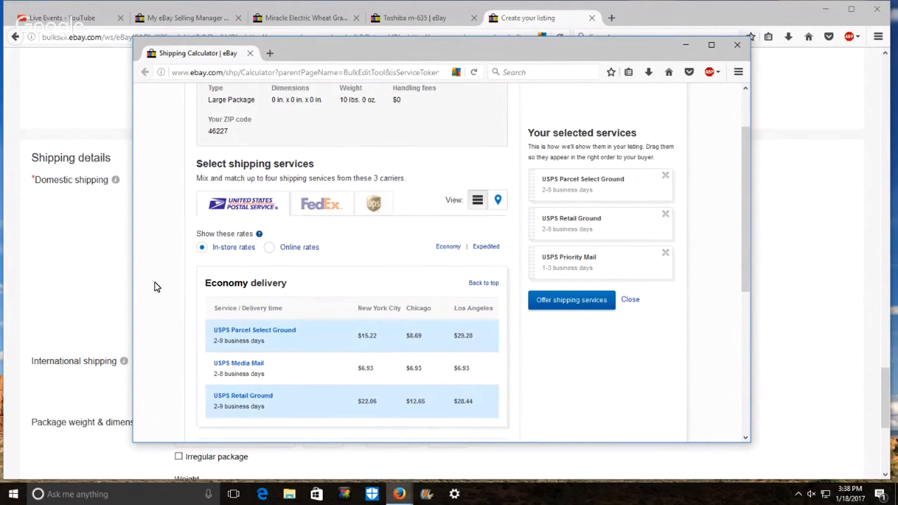
pyautogui.scroll(-4, 157, 288)
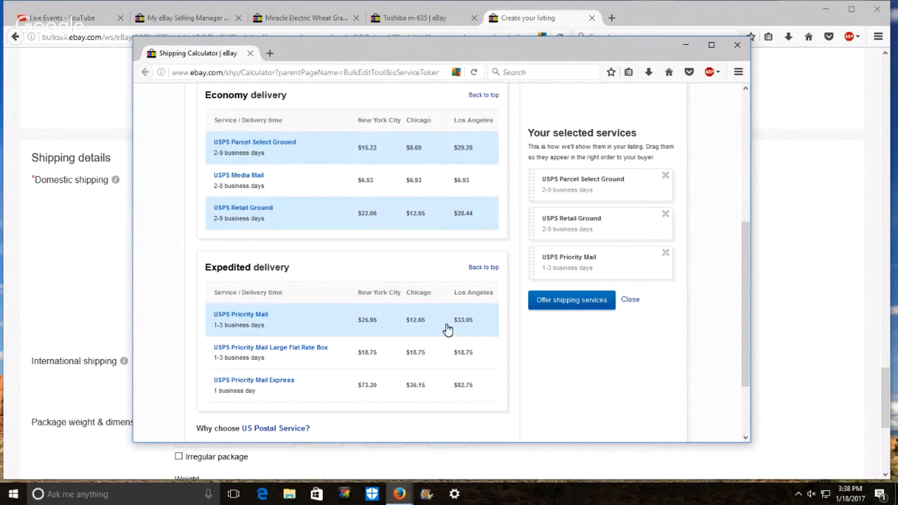
pyautogui.click(560, 305)
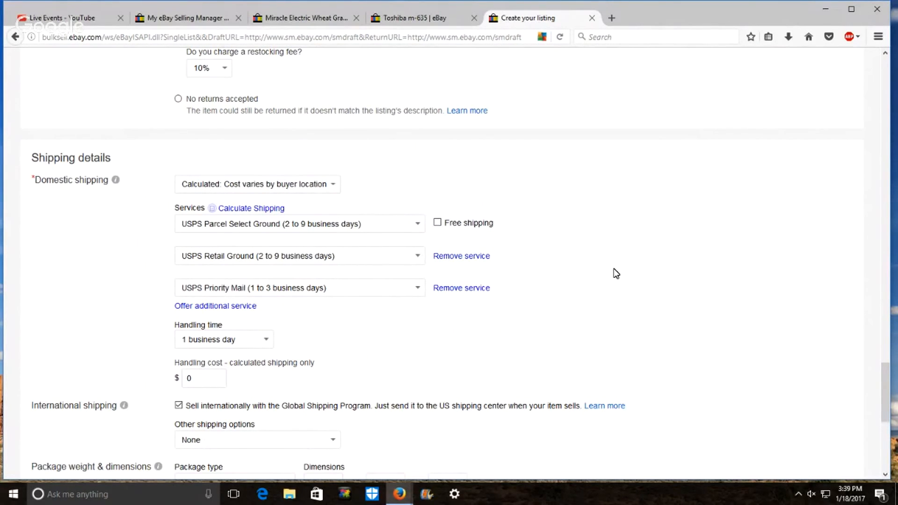
# Review the domestic and international shipping settings, package details, item location and fees through the end of the listing form.
pyautogui.scroll(-3, 616, 273)
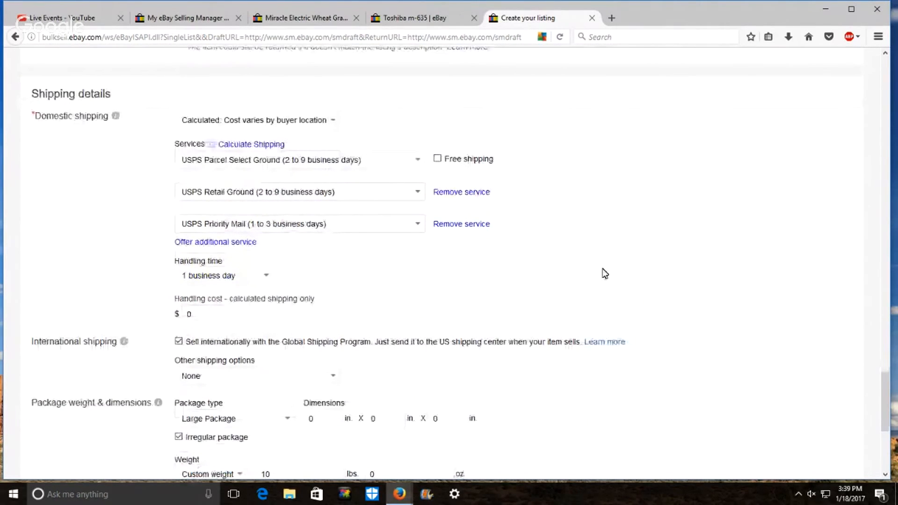
pyautogui.scroll(-6, 587, 280)
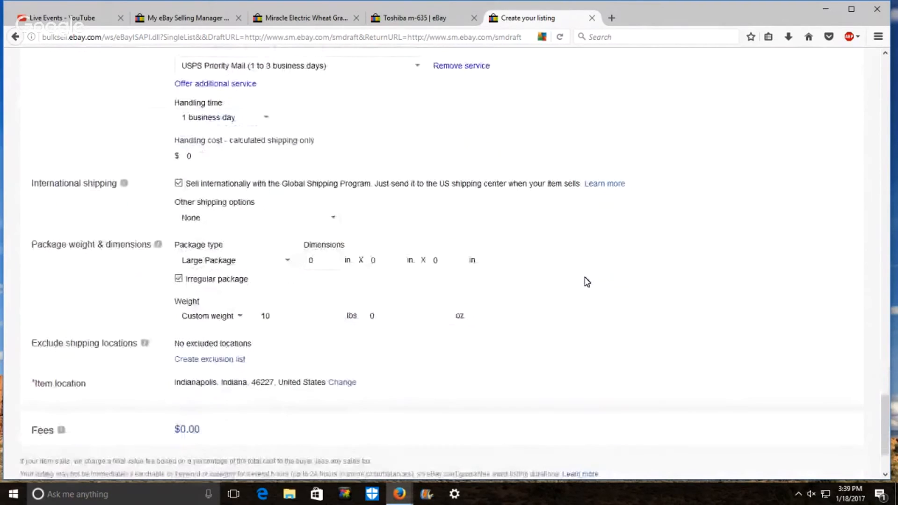
pyautogui.scroll(-1, 555, 325)
pyautogui.scroll(-3, 517, 337)
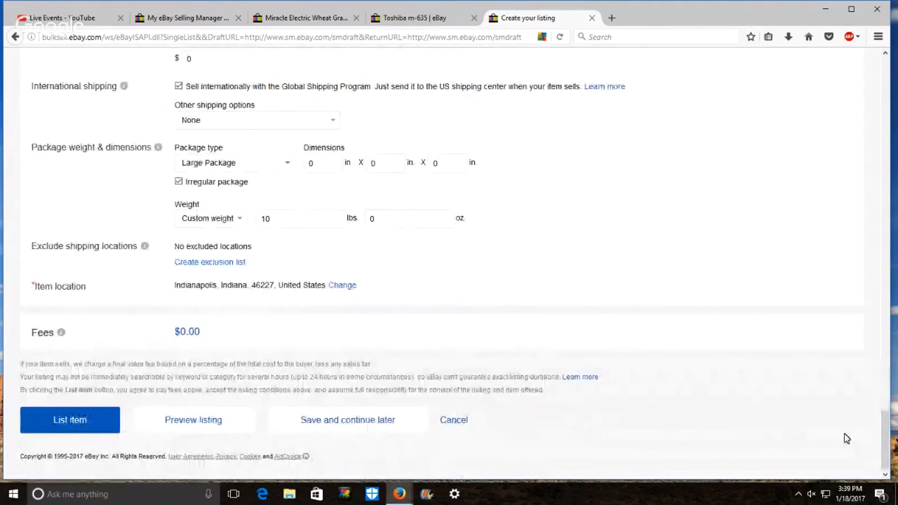
# Review the product details and photos from the start of the form, displaying the VCR's main photo.
pyautogui.moveTo(886, 433); pyautogui.dragTo(885, 79)
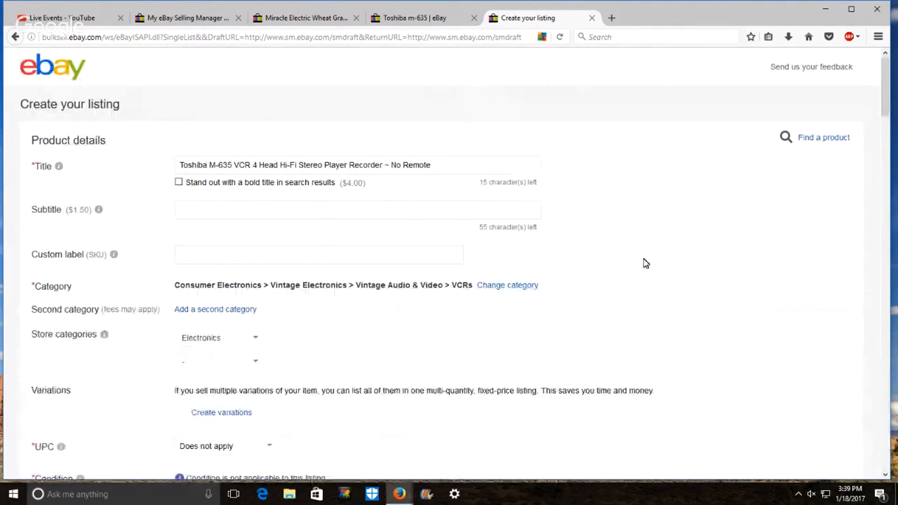
pyautogui.scroll(-3, 646, 264)
pyautogui.scroll(-3, 645, 262)
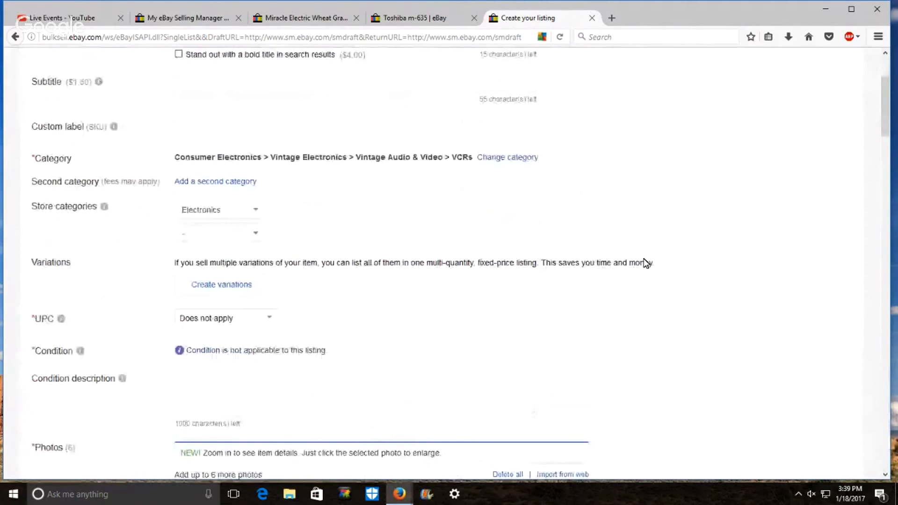
pyautogui.scroll(6, 312, 152)
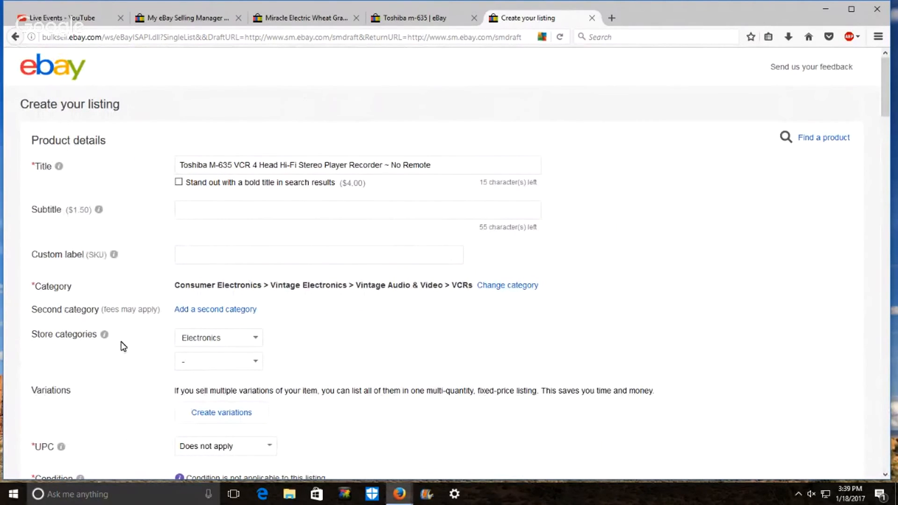
pyautogui.scroll(-2, 123, 346)
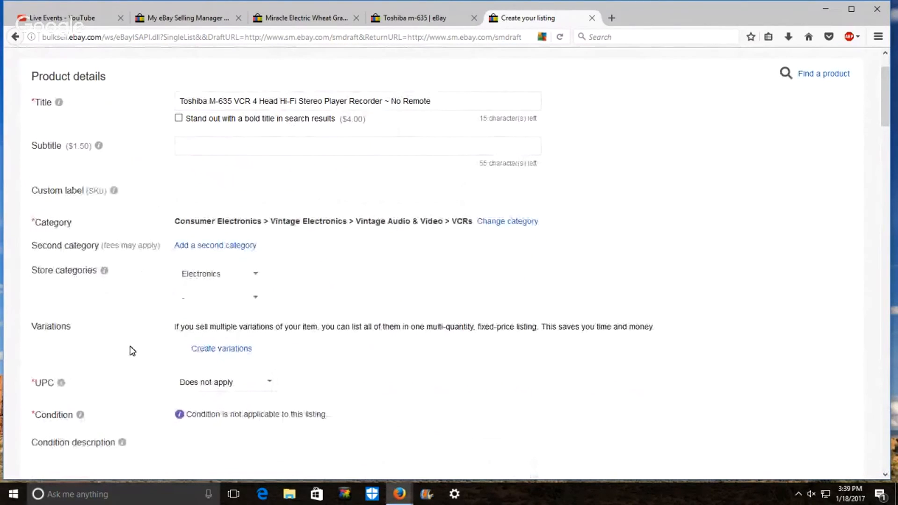
pyautogui.scroll(-4, 132, 351)
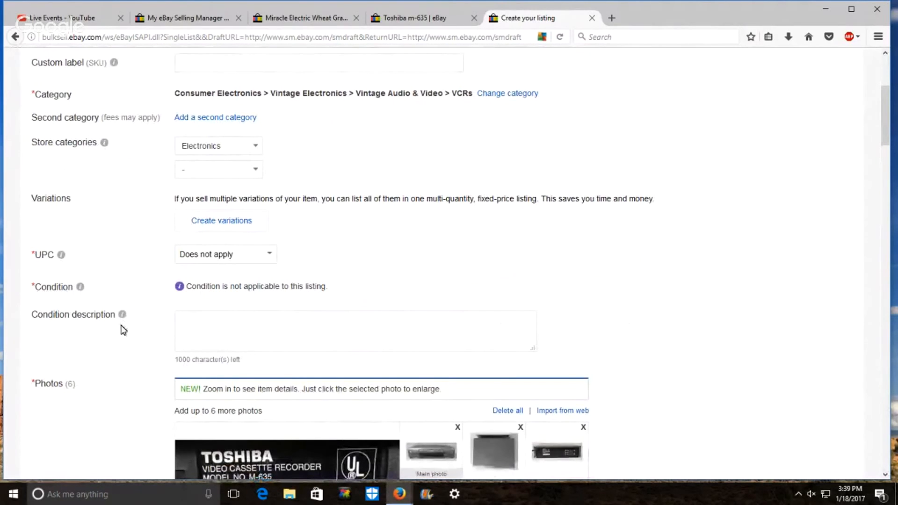
pyautogui.scroll(-3, 123, 330)
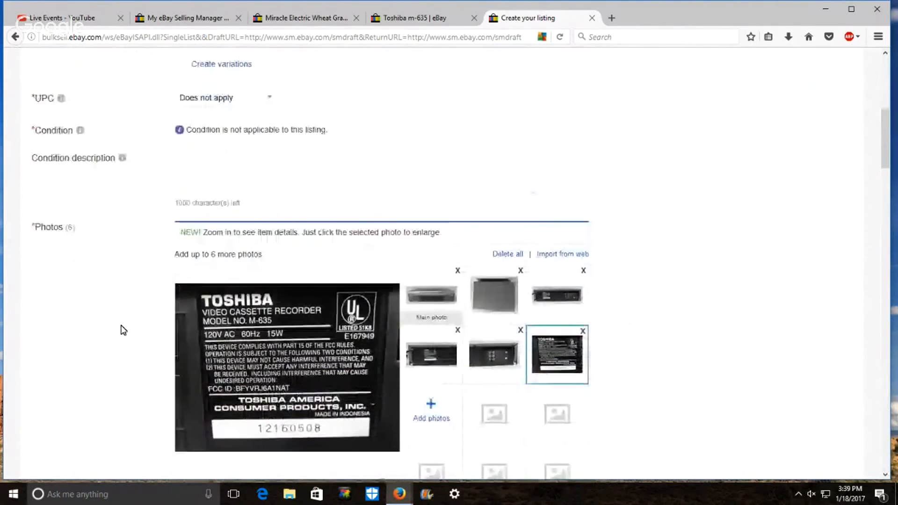
pyautogui.scroll(-2, 122, 329)
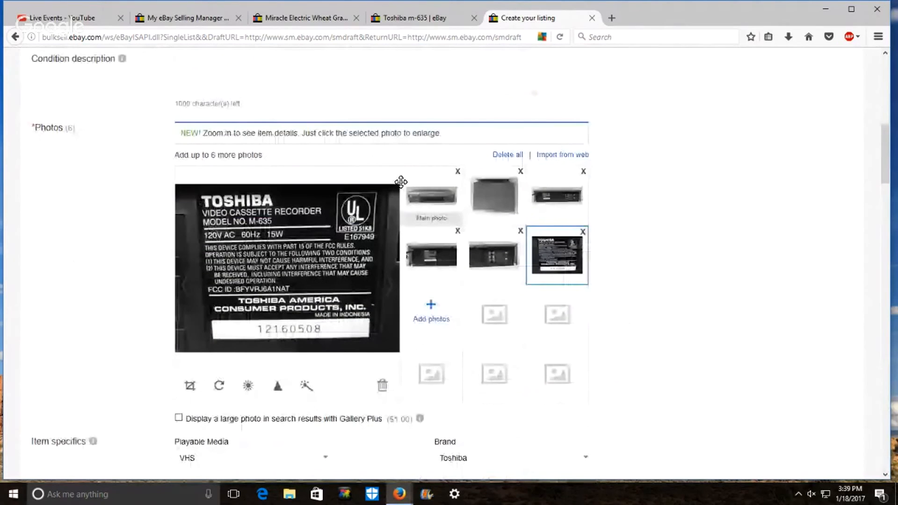
pyautogui.click(424, 194)
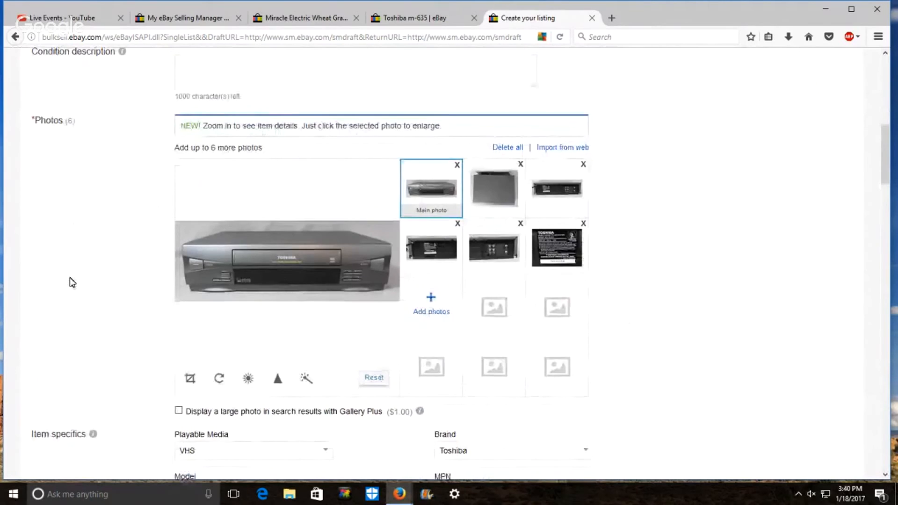
# Review the item specifics and read the full item description, highlighting the passage from "Feel free to ask any questions." to its end.
pyautogui.scroll(-5, 137, 251)
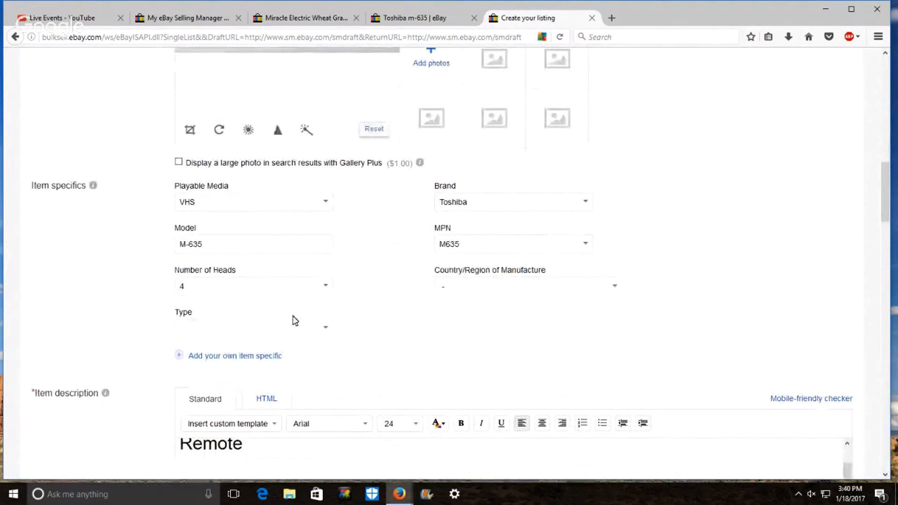
pyautogui.scroll(-5, 114, 298)
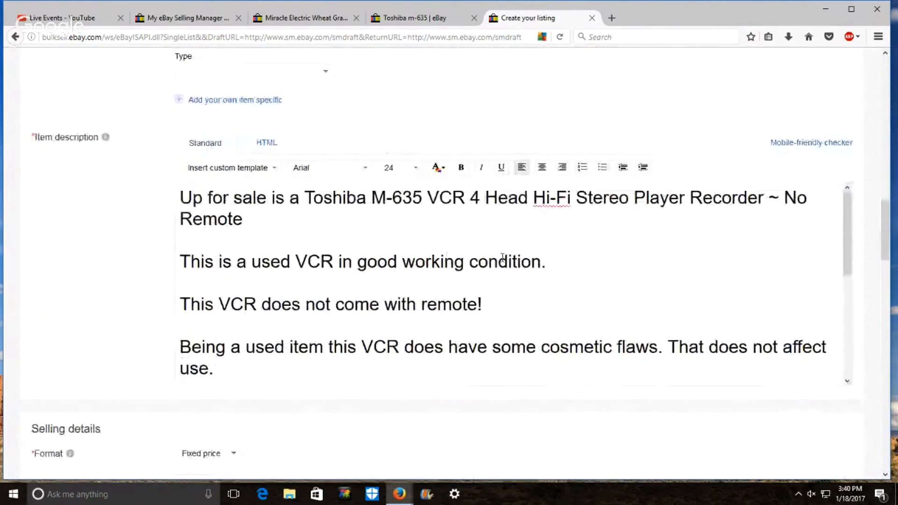
pyautogui.scroll(-4, 345, 277)
pyautogui.scroll(-2, 345, 277)
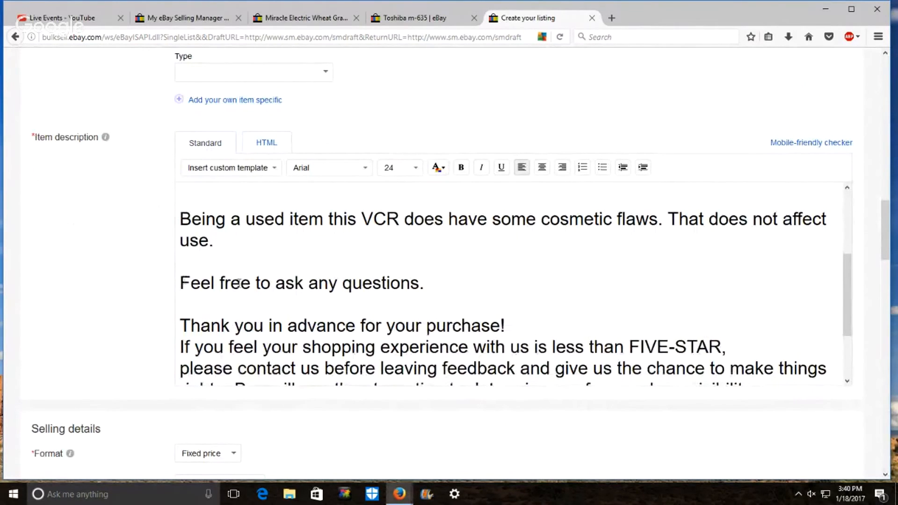
pyautogui.scroll(-4, 239, 284)
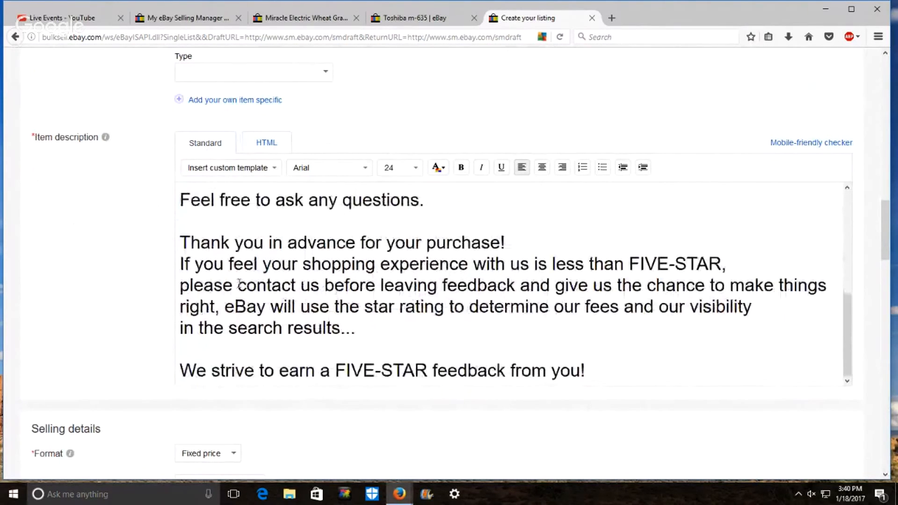
pyautogui.moveTo(181, 199); pyautogui.dragTo(604, 369)
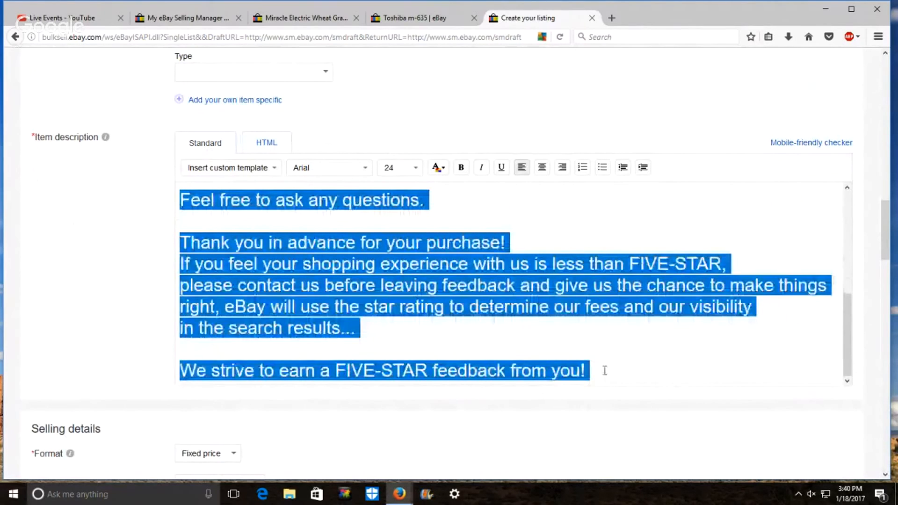
pyautogui.click(123, 284)
# Check the available listing formats in the selling details, keeping Fixed price.
pyautogui.scroll(-3, 124, 284)
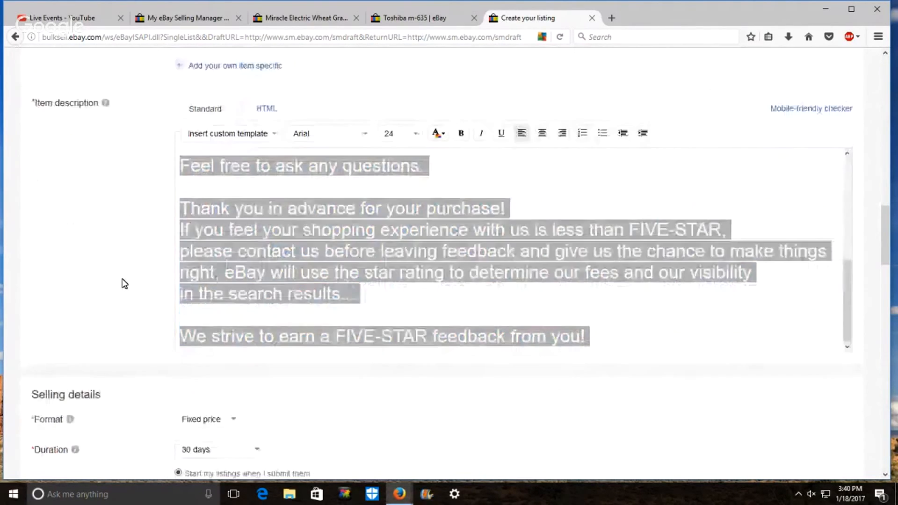
pyautogui.scroll(-5, 123, 284)
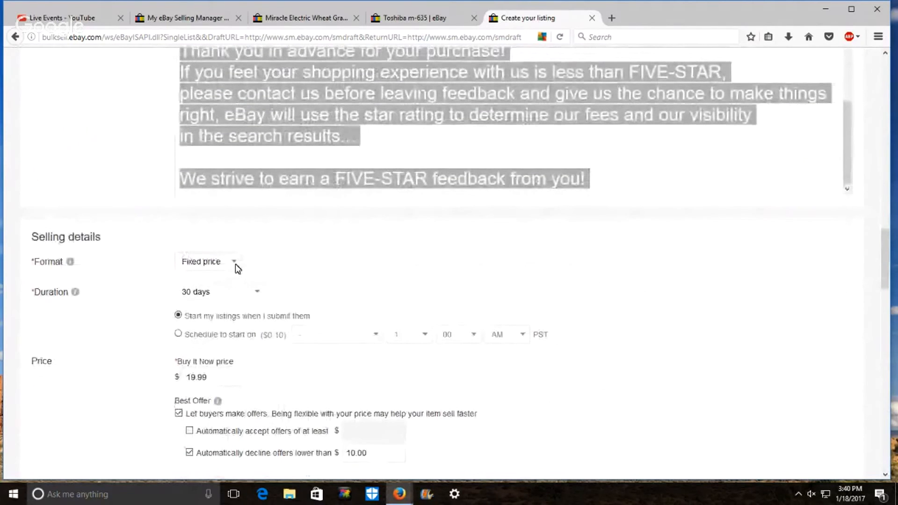
pyautogui.click(234, 260)
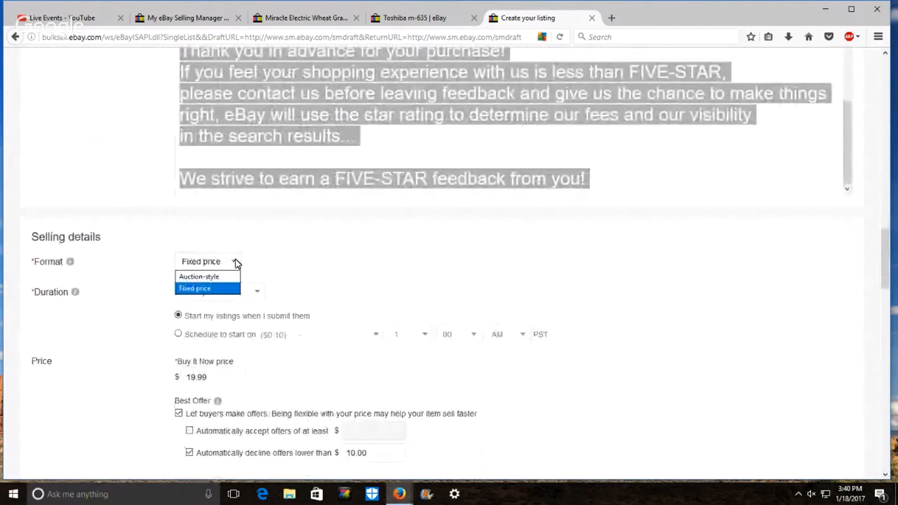
pyautogui.click(214, 289)
pyautogui.click(235, 260)
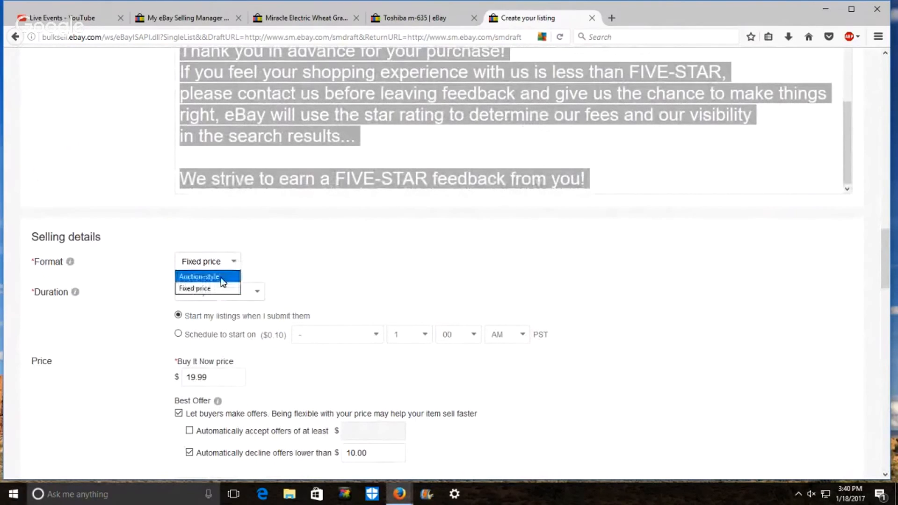
pyautogui.click(100, 272)
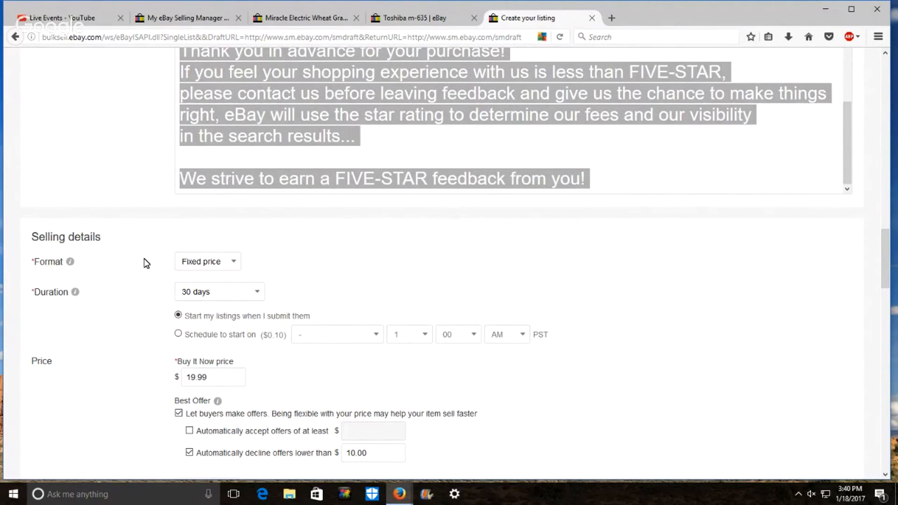
# Review the listing duration, Buy It Now price, Best Offer, quantity and immediate payment settings.
pyautogui.scroll(-2, 146, 263)
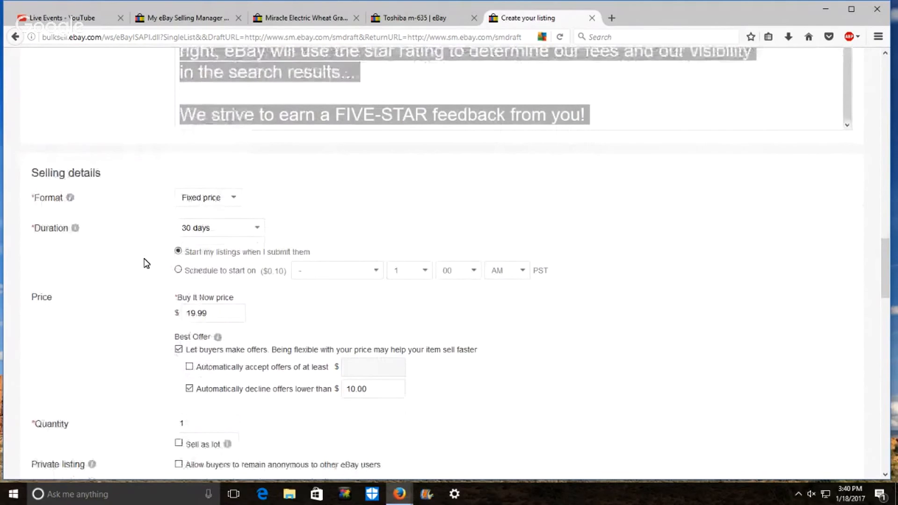
pyautogui.scroll(-4, 147, 263)
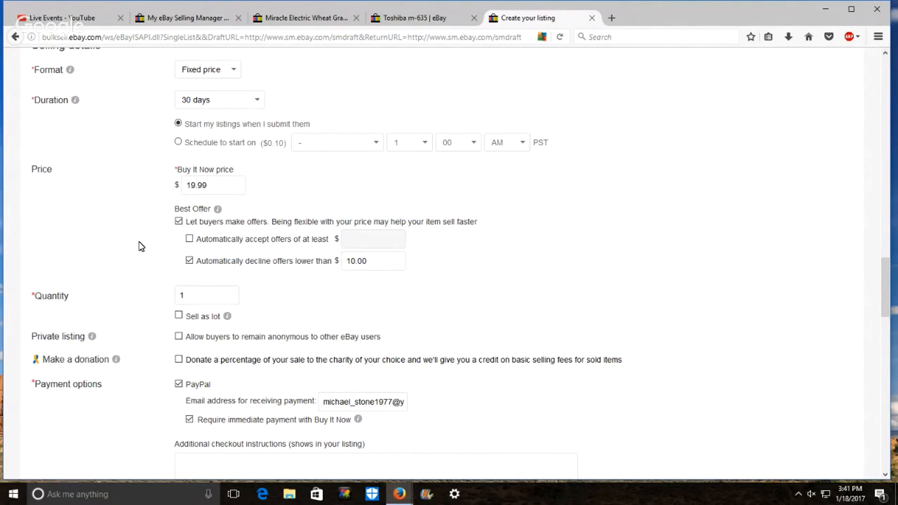
pyautogui.scroll(-4, 141, 248)
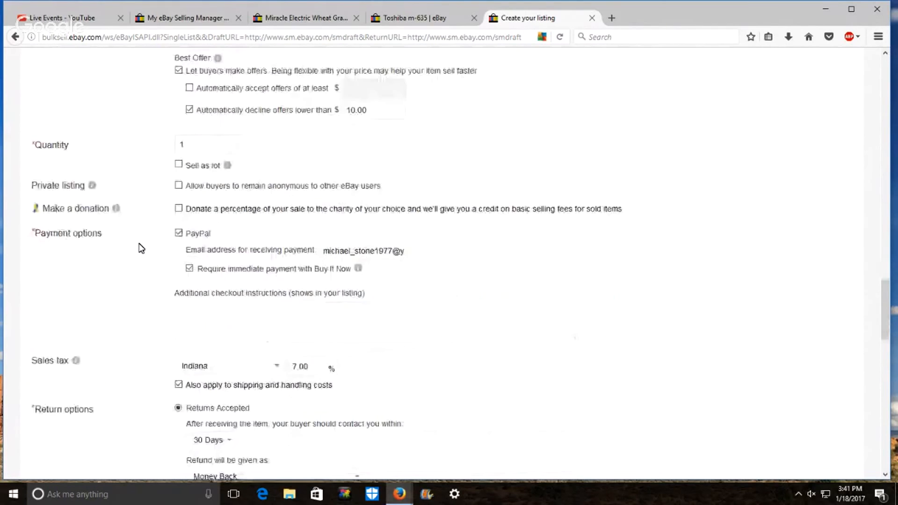
pyautogui.scroll(-5, 141, 248)
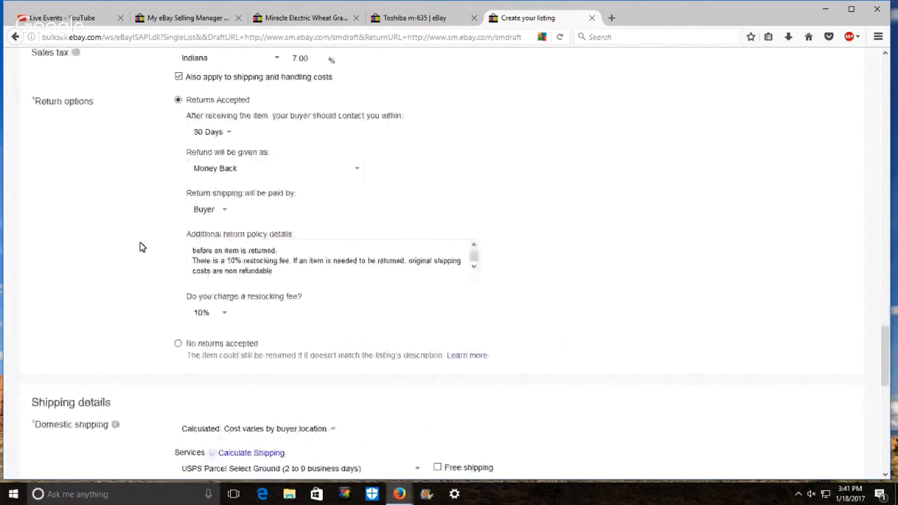
pyautogui.scroll(5, 141, 241)
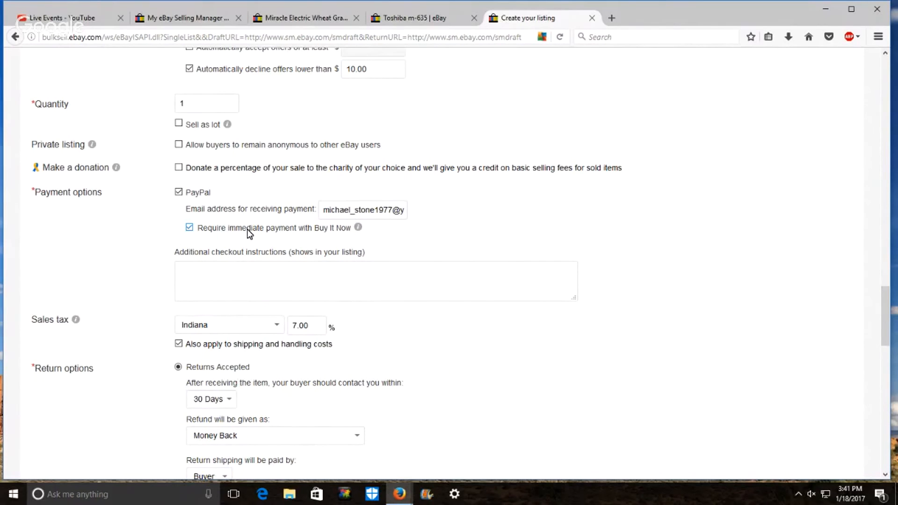
# Review the sales tax and return options, including the return policy details and restocking fee.
pyautogui.scroll(-4, 142, 255)
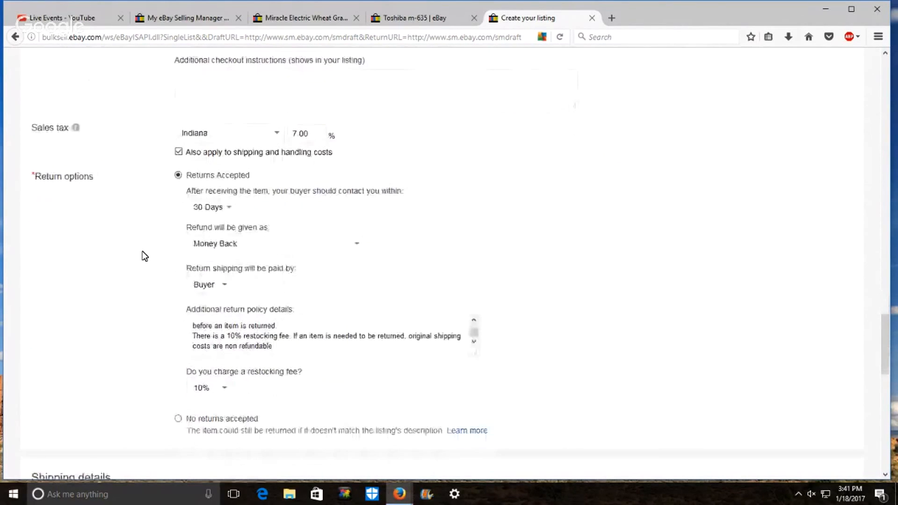
pyautogui.scroll(-3, 144, 255)
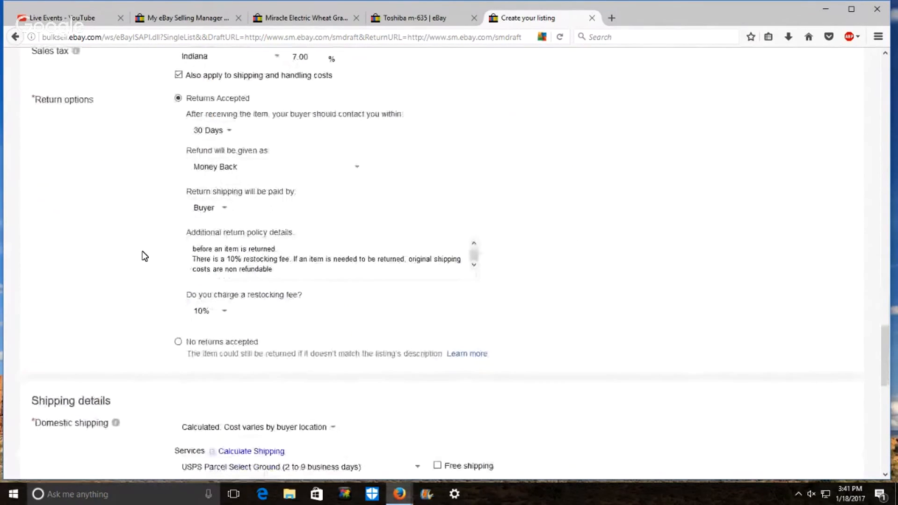
pyautogui.scroll(-1, 144, 255)
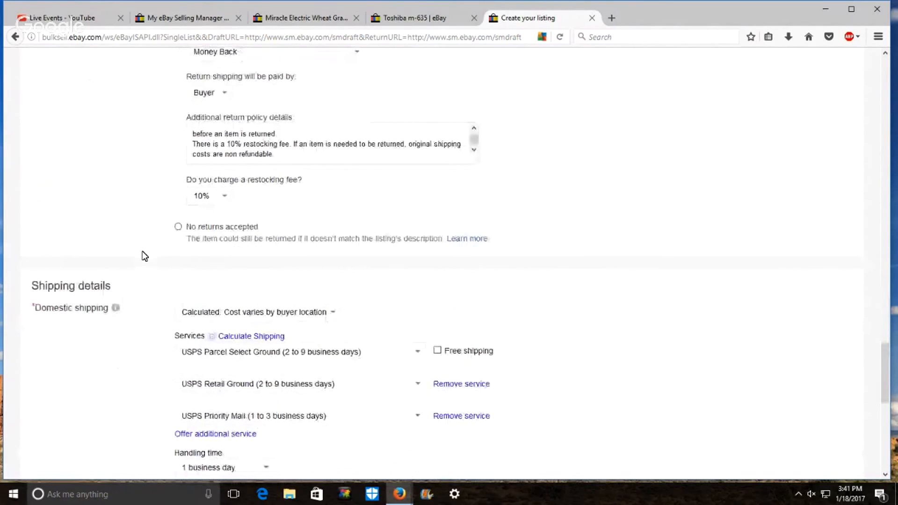
# Review the domestic shipping services and check the handling time choices, keeping 1 business day.
pyautogui.scroll(-3, 133, 242)
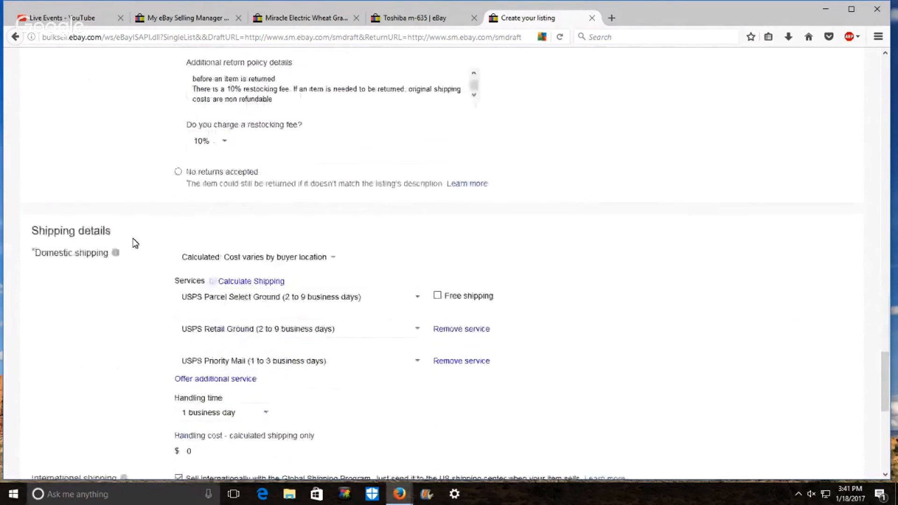
pyautogui.scroll(-1, 152, 213)
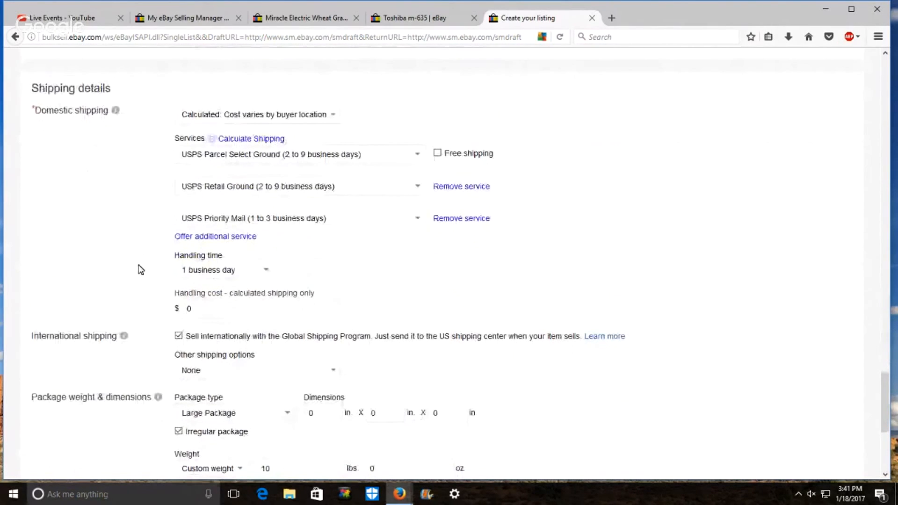
pyautogui.scroll(-1, 141, 270)
pyautogui.click(265, 212)
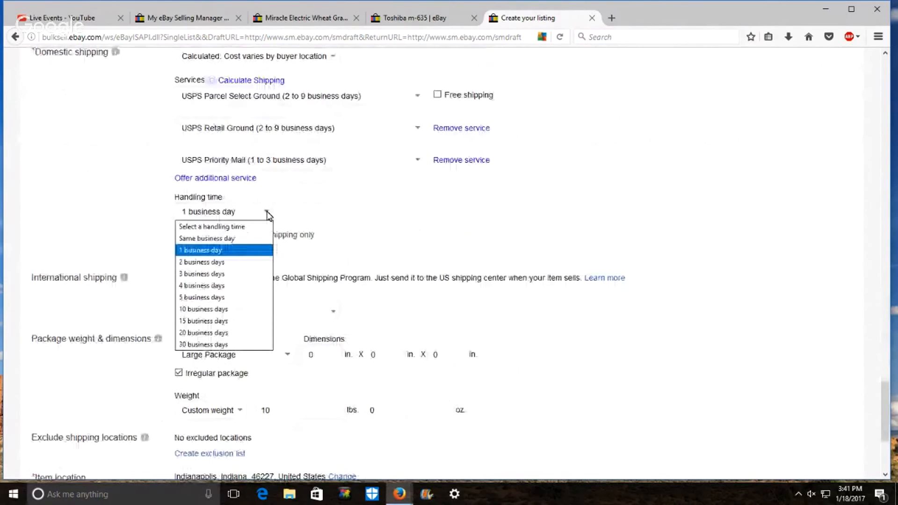
pyautogui.click(232, 255)
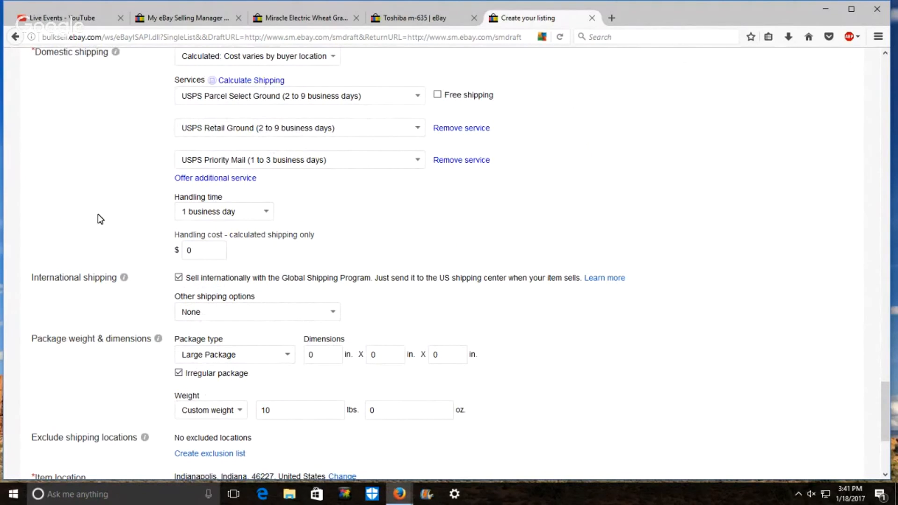
# Review the international shipping settings and check the other shipping option choices, keeping None.
pyautogui.scroll(-2, 120, 204)
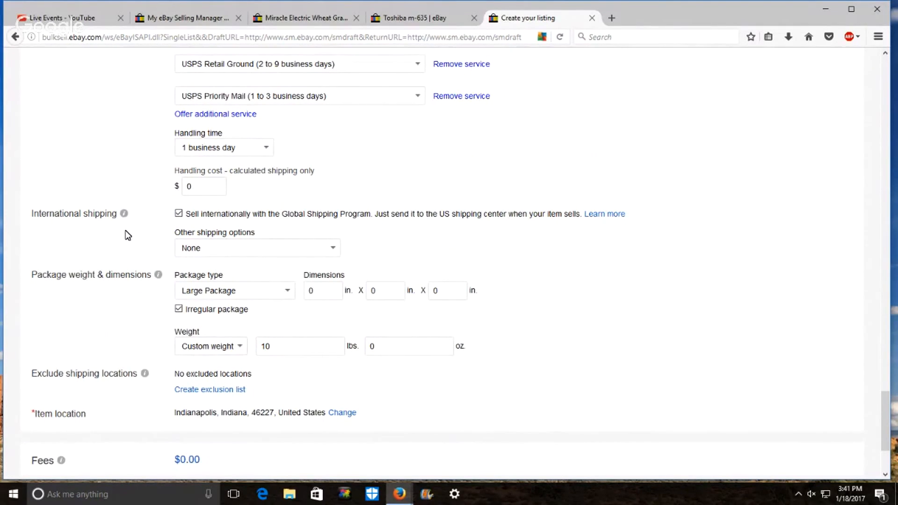
pyautogui.click(333, 249)
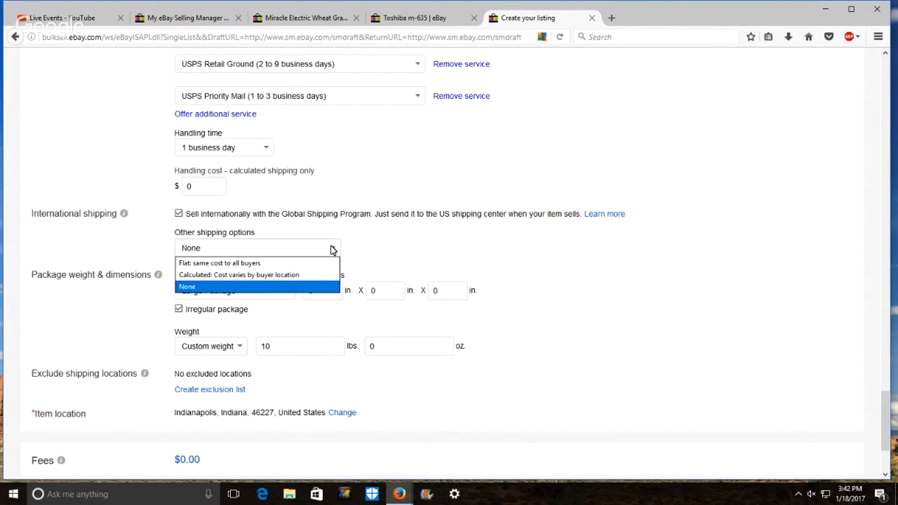
pyautogui.click(372, 244)
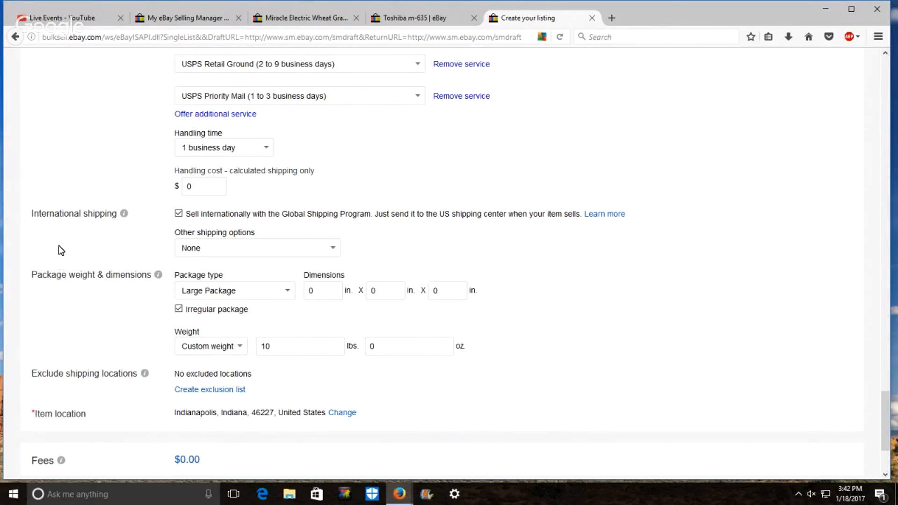
# Review the package weight, excluded locations, item location and fees, and list the item for sale.
pyautogui.scroll(-3, 136, 263)
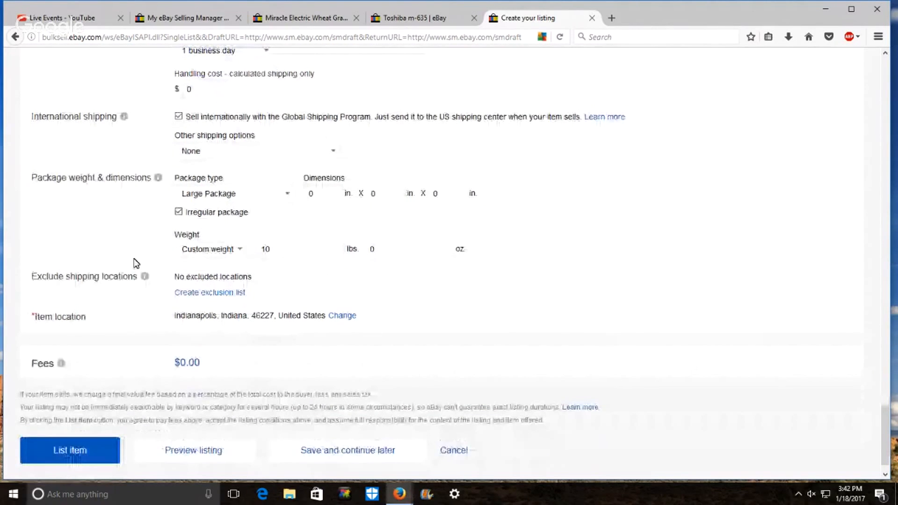
pyautogui.scroll(-1, 136, 263)
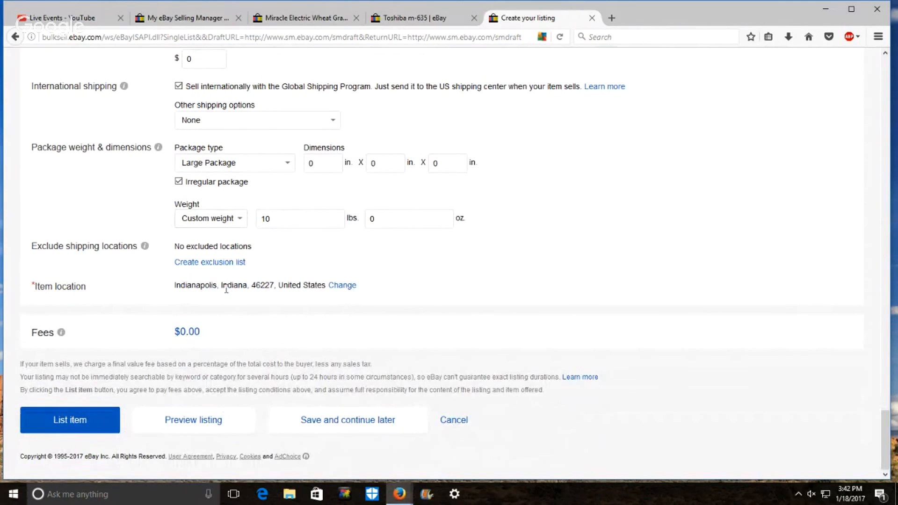
pyautogui.click(64, 421)
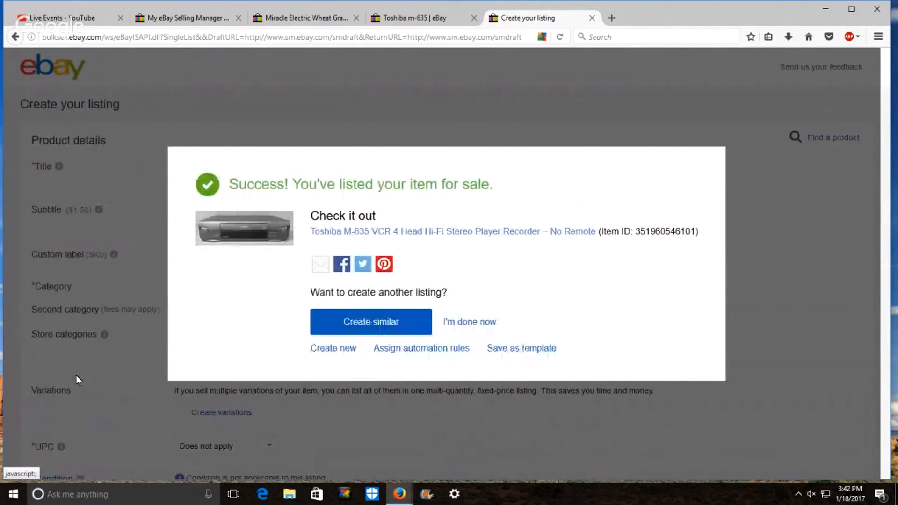
# View the published Toshiba M-635 VCR listing, close its page, and finish without creating another listing.
pyautogui.click(488, 231)
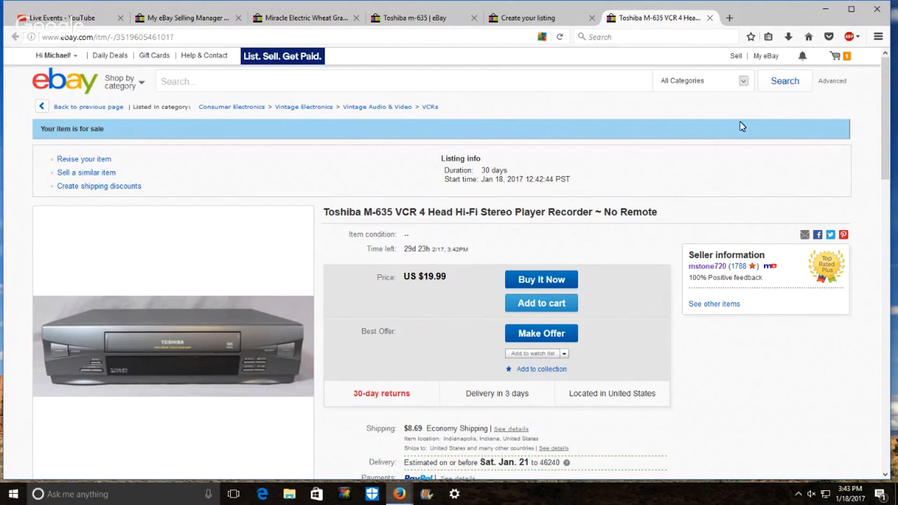
pyautogui.click(710, 18)
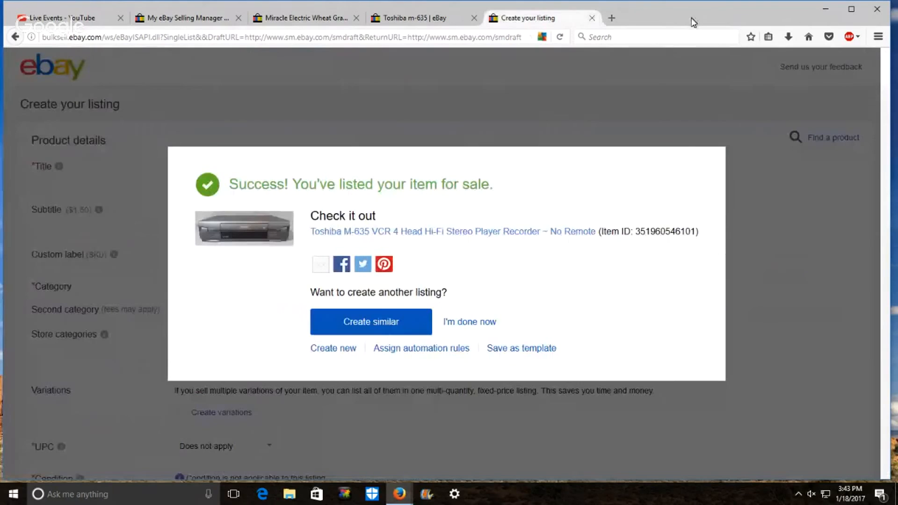
pyautogui.click(472, 324)
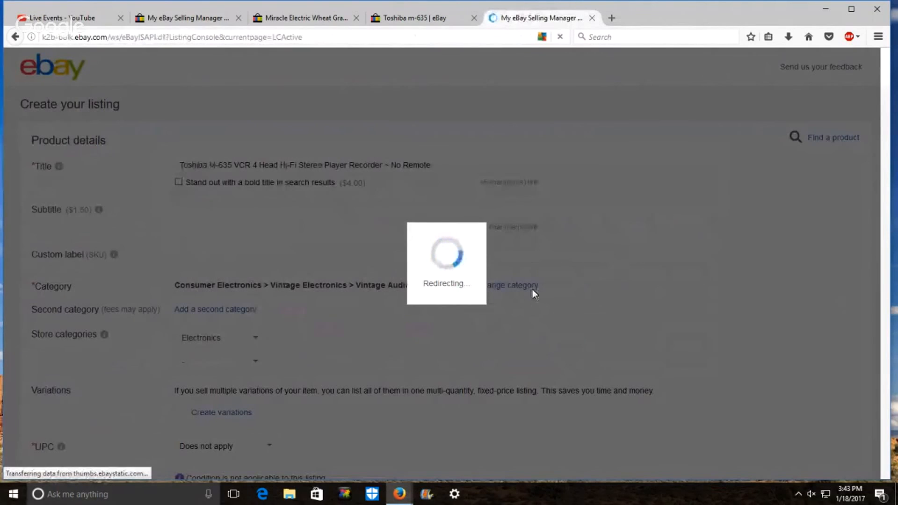
# Switch to the Google Hangouts window with the live broadcast.
pyautogui.moveTo(403, 495)
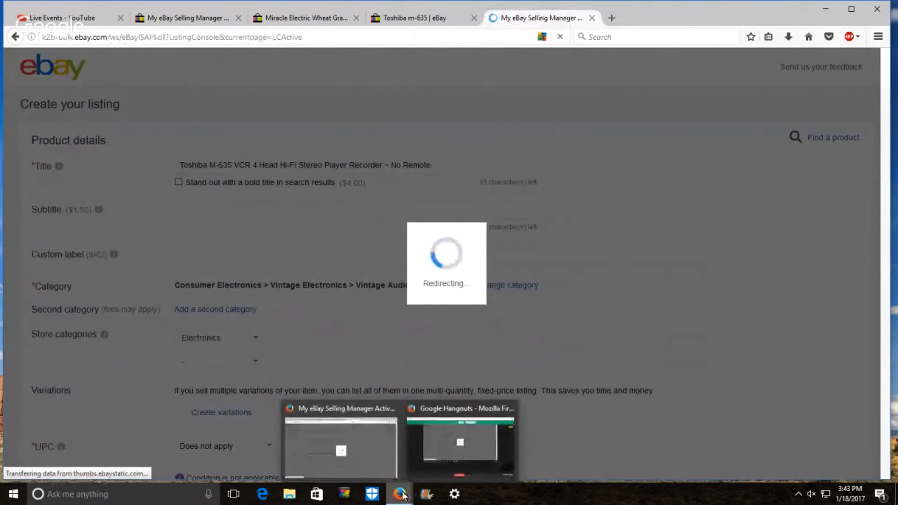
pyautogui.click(440, 435)
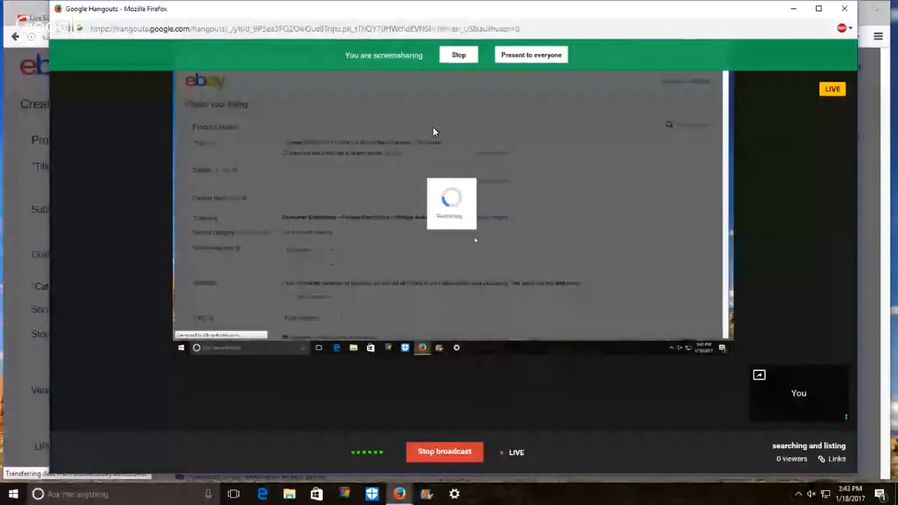